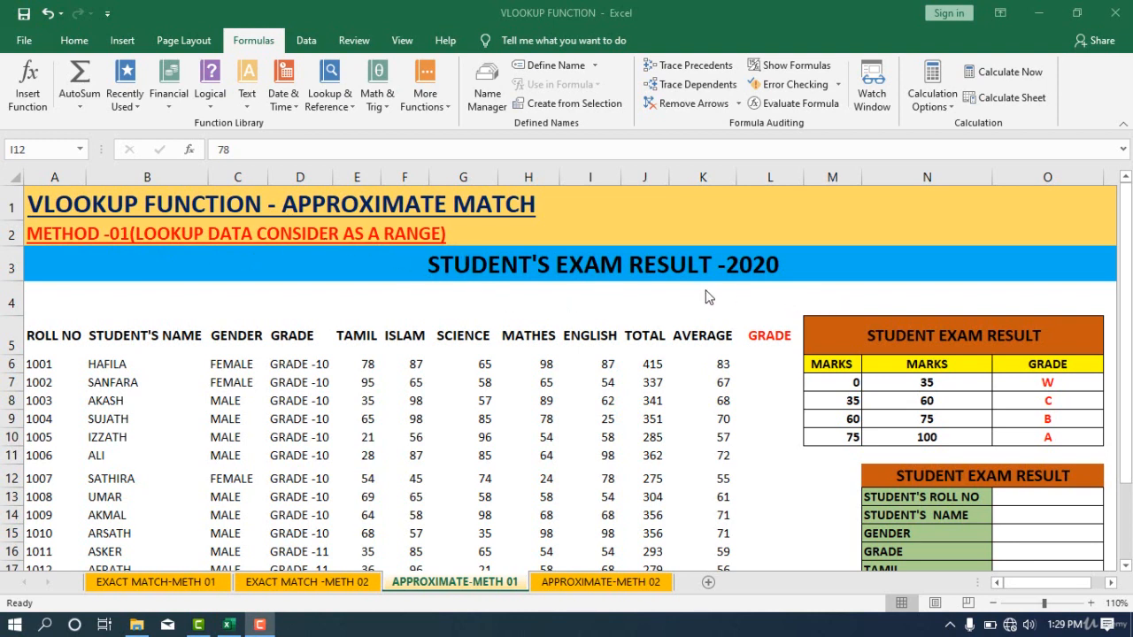
Examine the student exam data table, from the roll numbers in column A through the averages in column K.
scroll(151, 242, "down", 1)
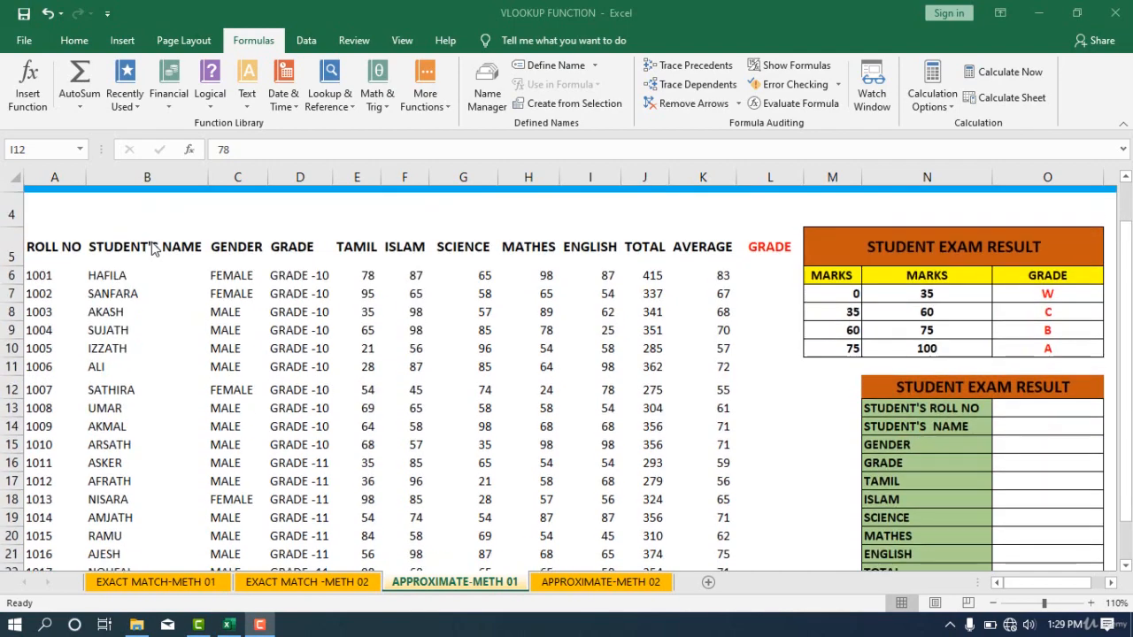
scroll(151, 244, "up", 2)
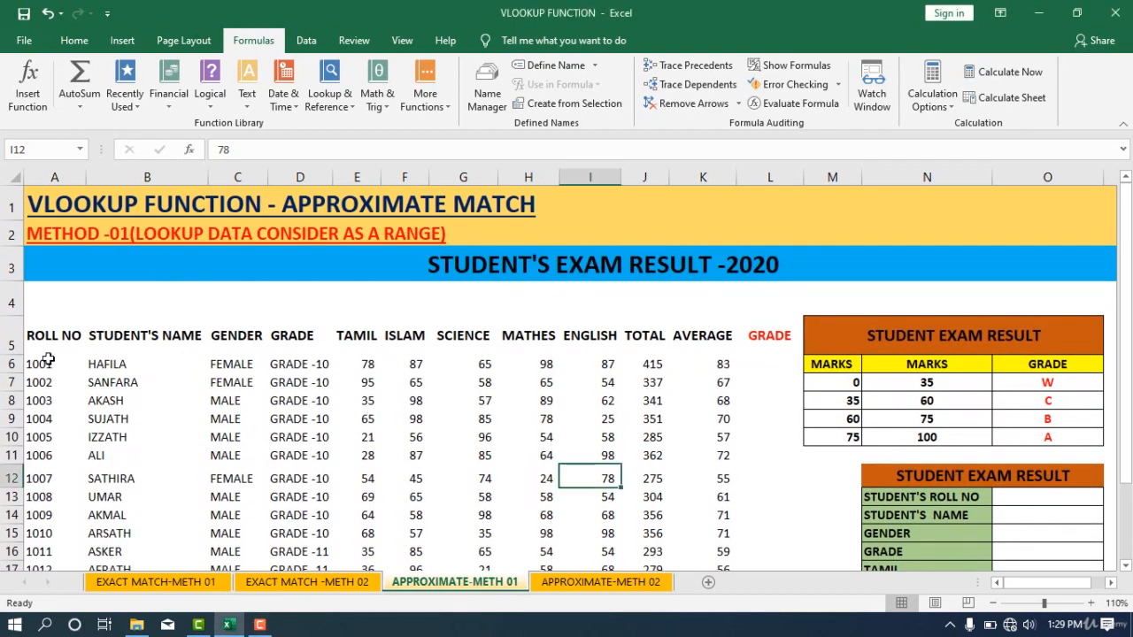
left_click_drag(44, 363, 698, 509)
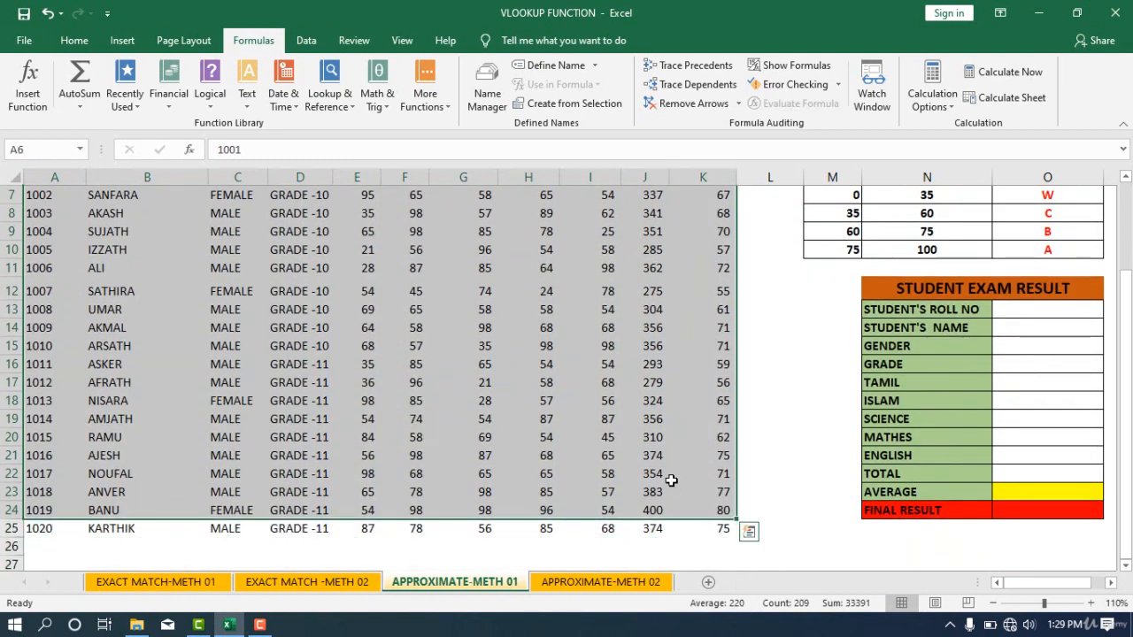
scroll(668, 480, "up", 2)
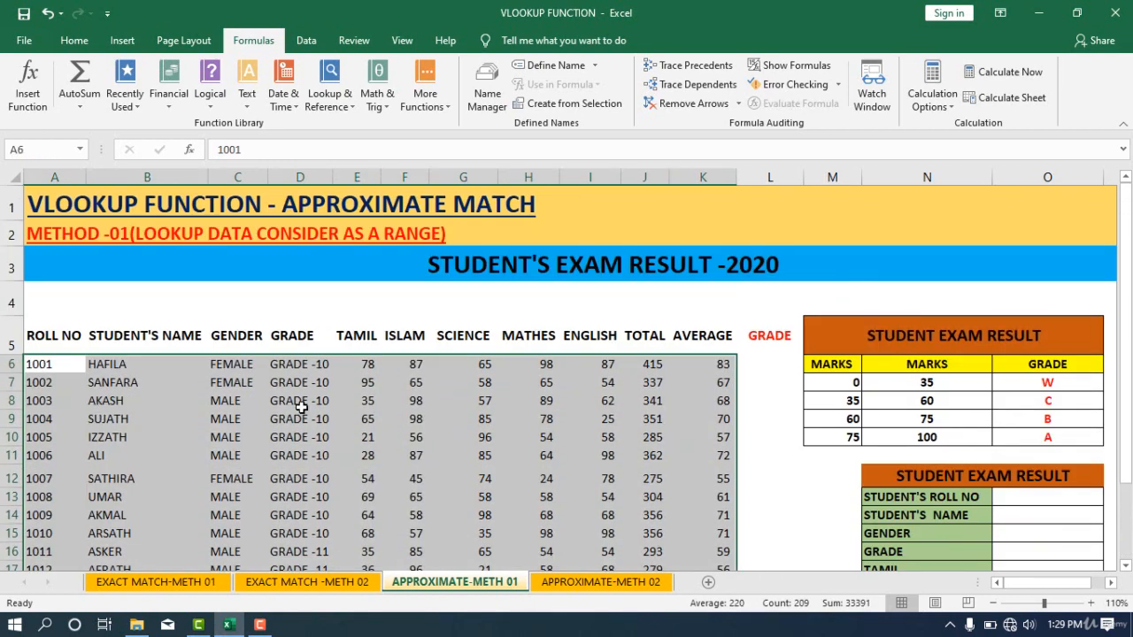
scroll(301, 407, "down", 1)
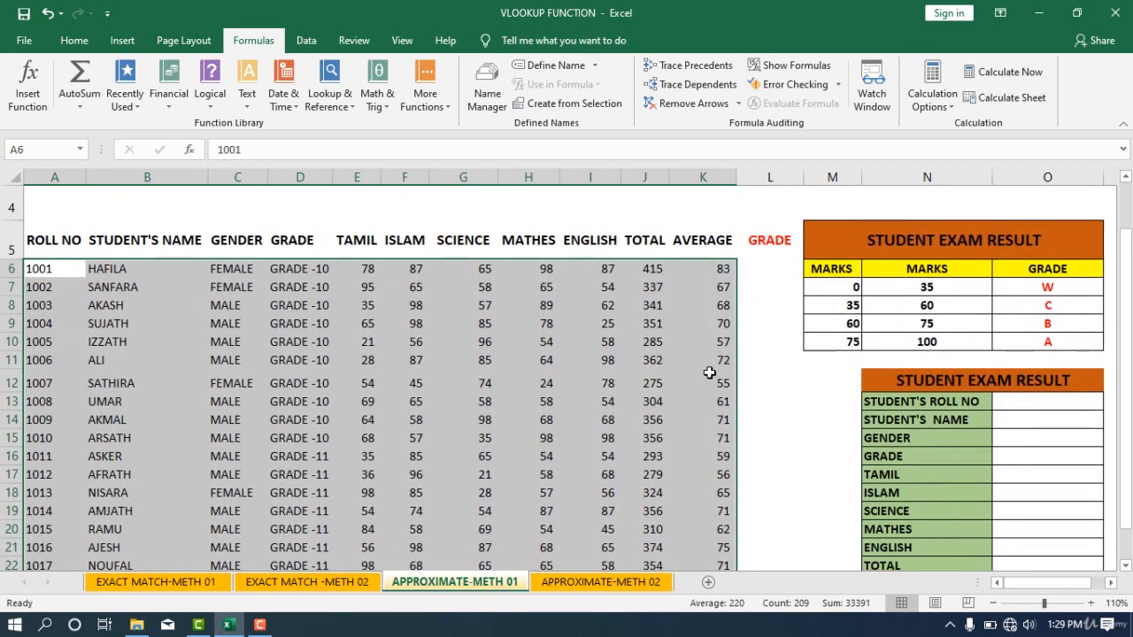
left_click(1039, 508)
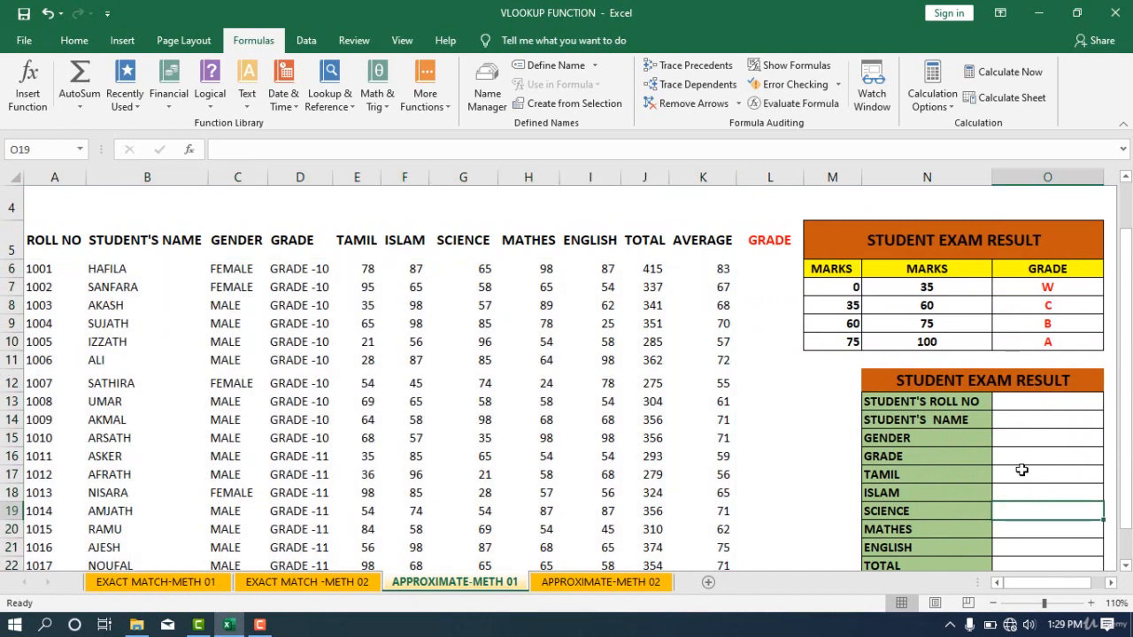
scroll(371, 367, "up", 1)
scroll(921, 547, "down", 1)
Review the empty result form cells O13 to O23, from the student's roll number down to the average.
left_click(1043, 405)
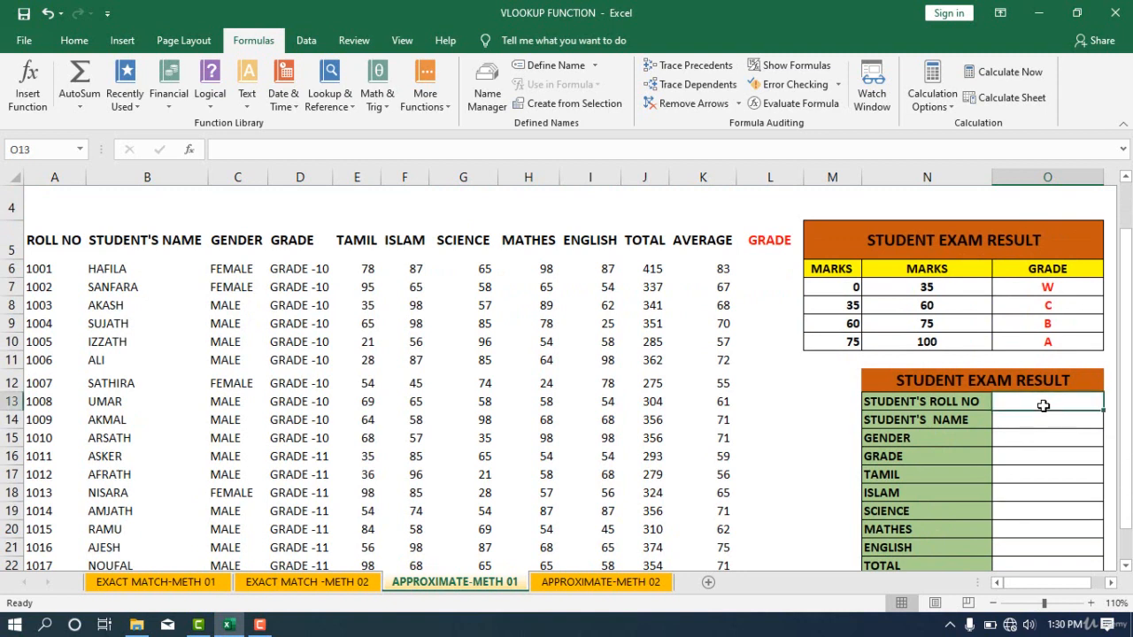
left_click(1003, 425)
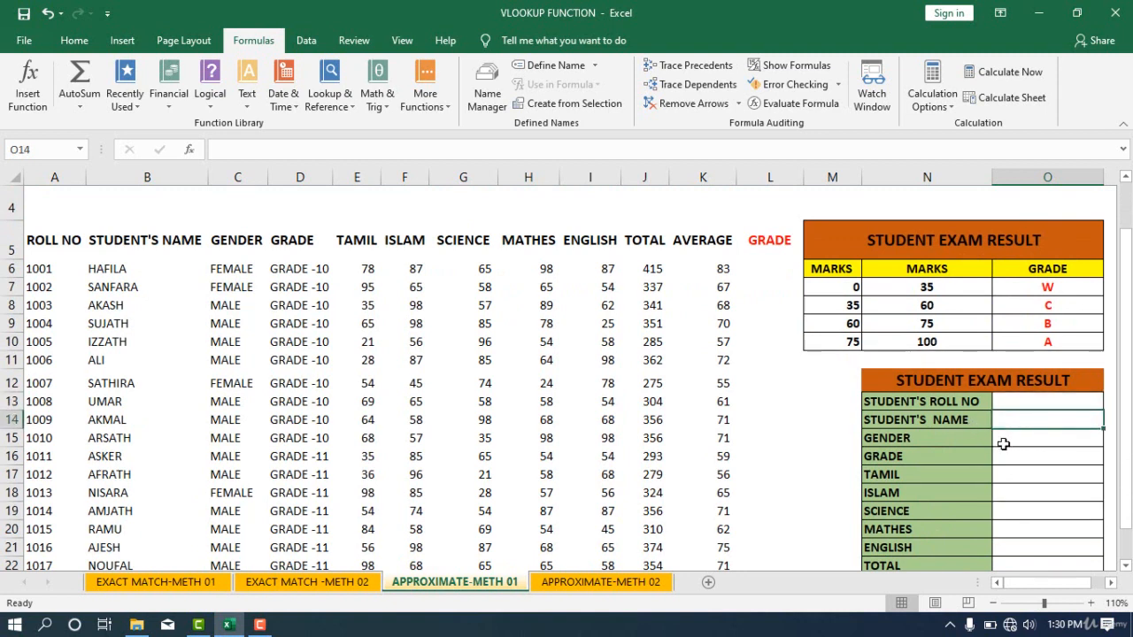
left_click(1005, 442)
left_click(1006, 456)
left_click(1008, 478)
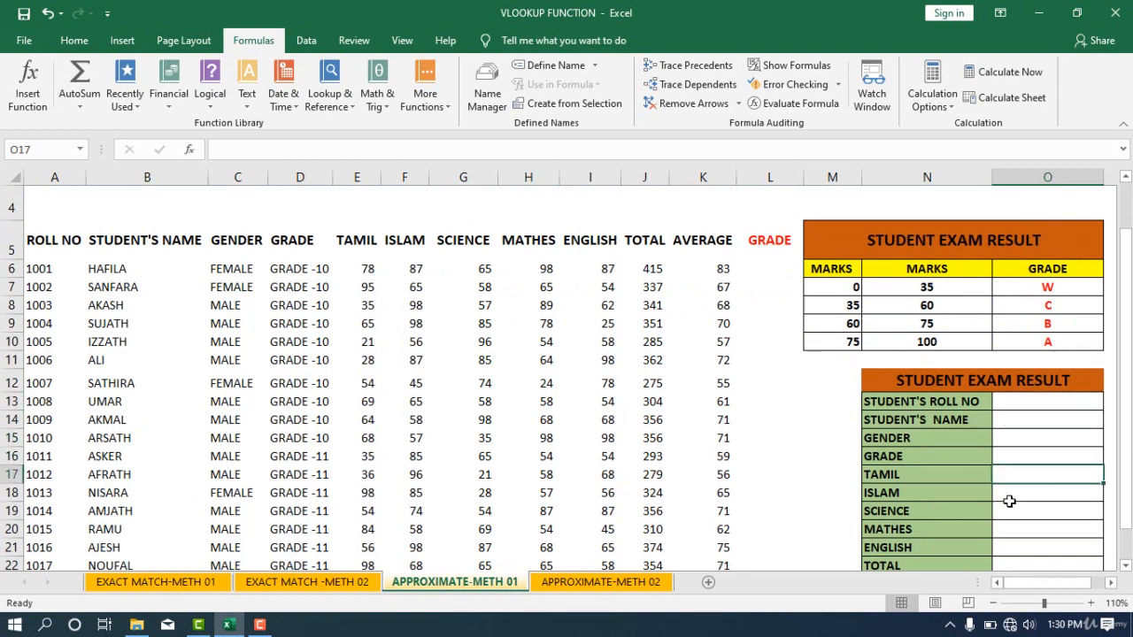
left_click(1007, 494)
left_click(1010, 512)
left_click(1010, 531)
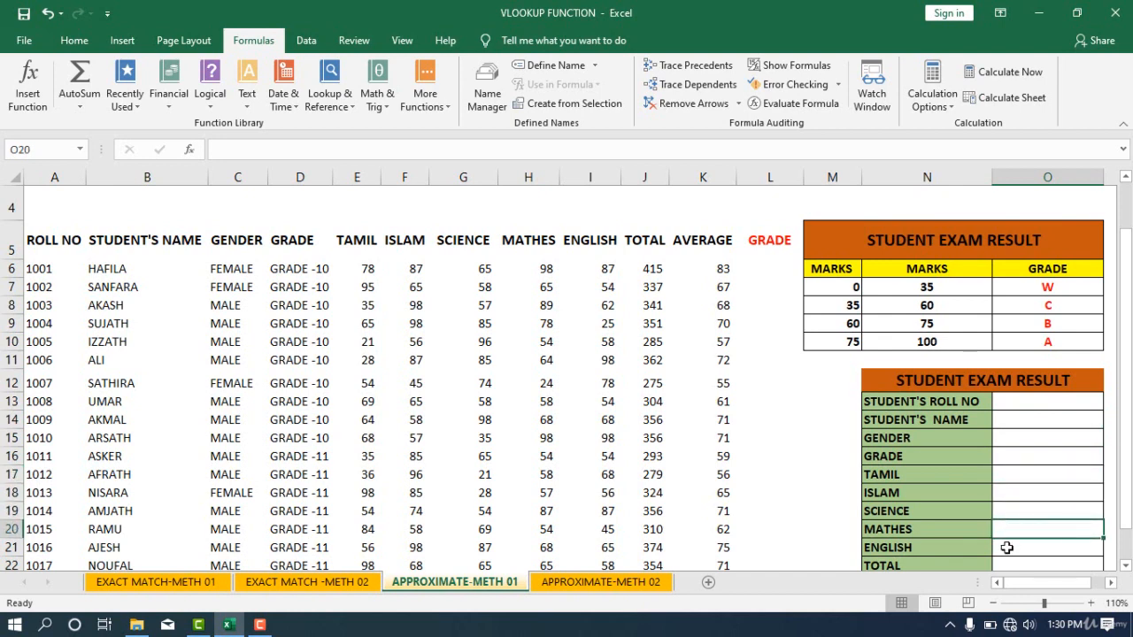
left_click(1005, 547)
scroll(1004, 527, "down", 2)
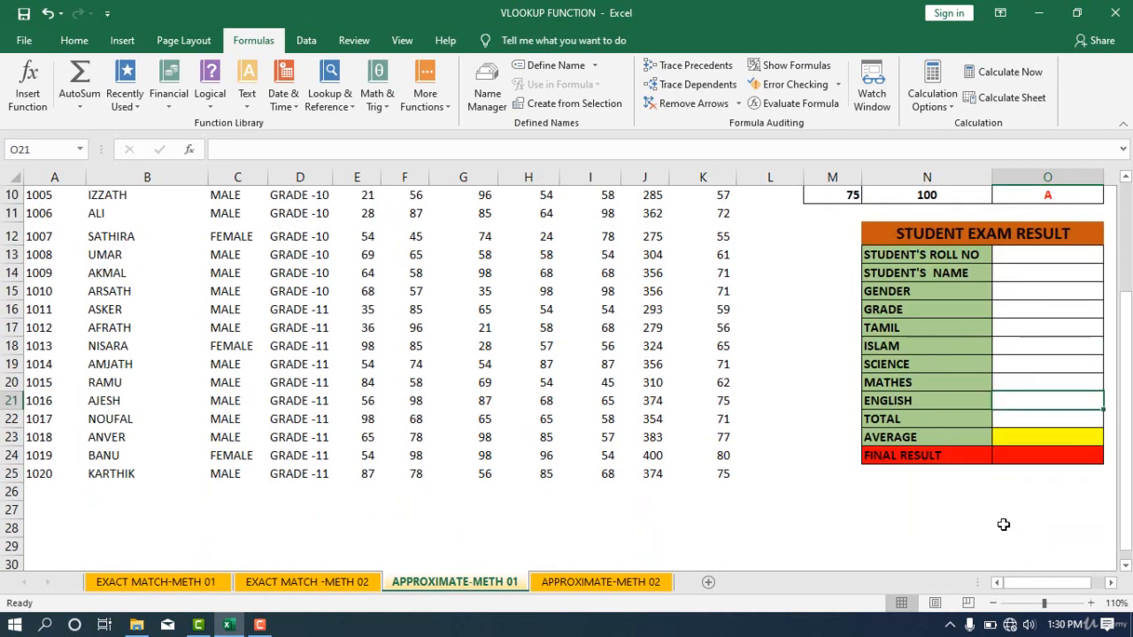
left_click(1012, 420)
left_click(1030, 435)
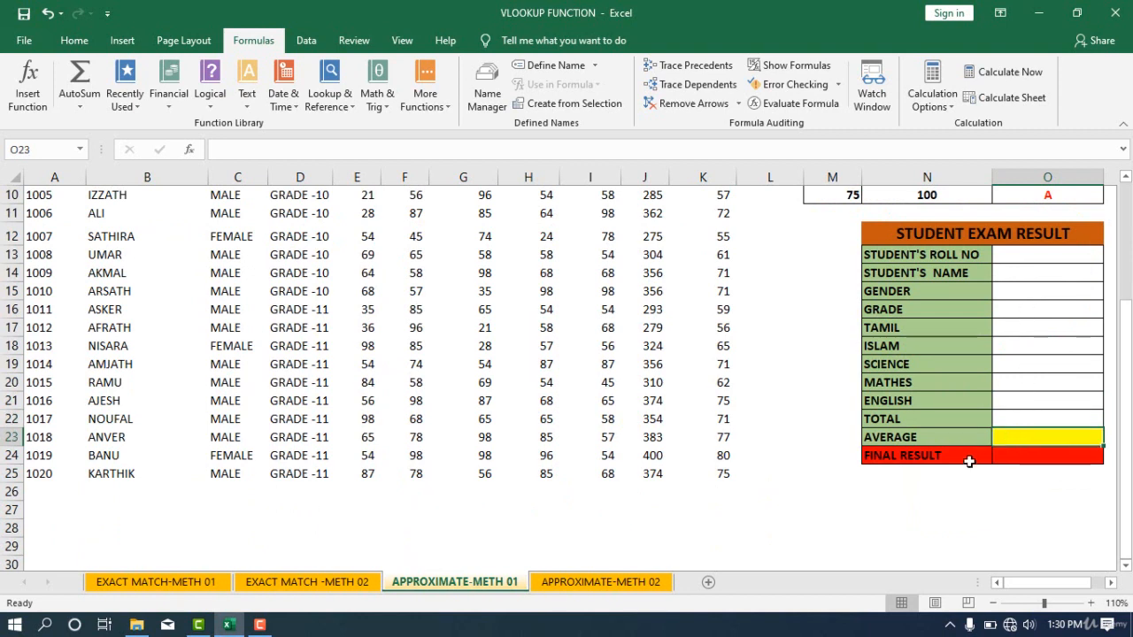
Compare the marks-to-grade range table in M6:O10 with the form's average and final result fields.
scroll(1046, 463, "up", 3)
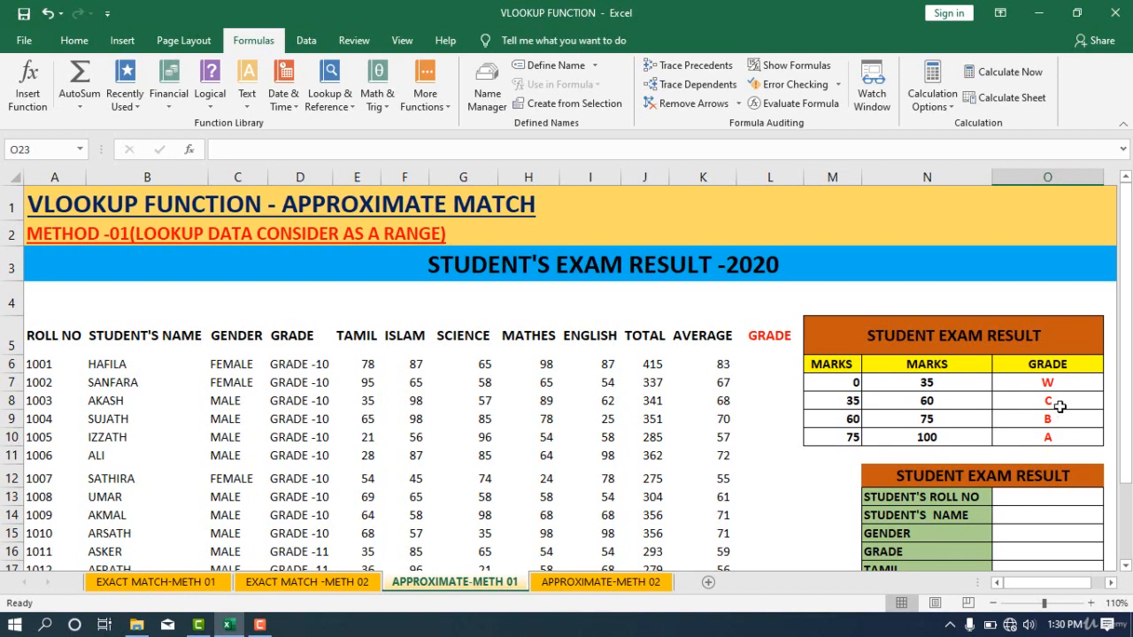
scroll(1059, 407, "down", 4)
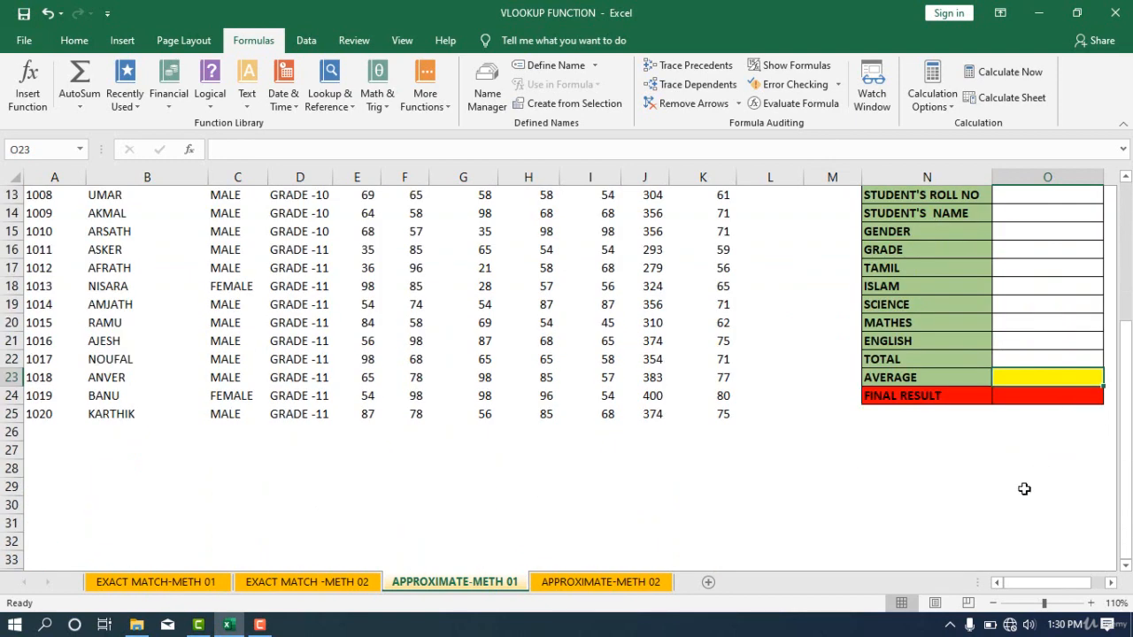
left_click(1036, 399)
scroll(1001, 443, "up", 2)
scroll(1000, 443, "up", 1)
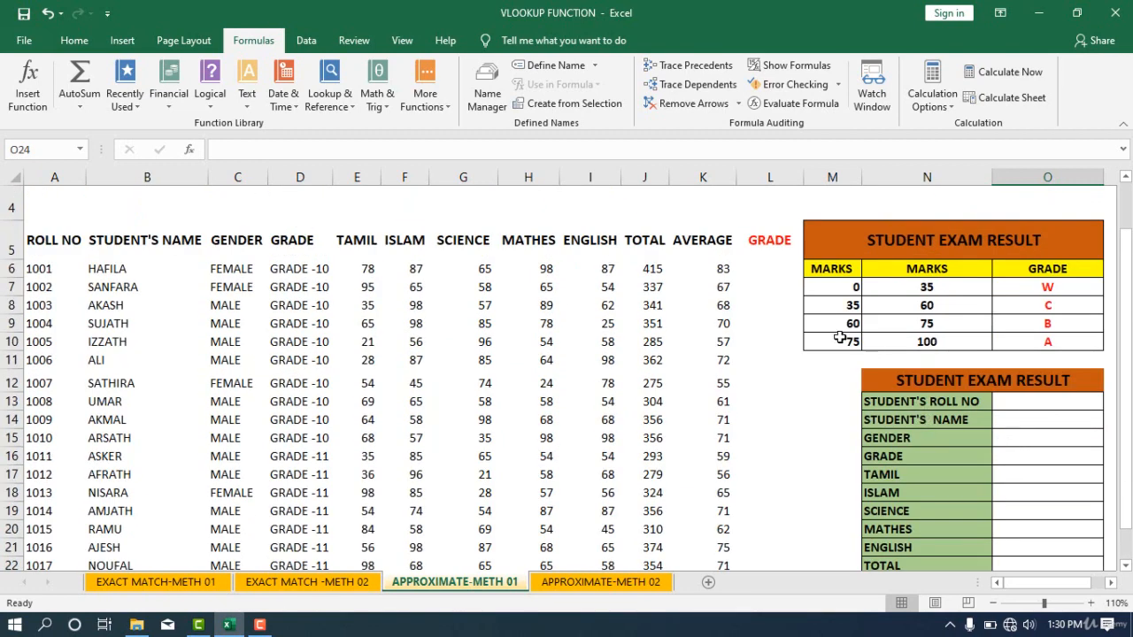
scroll(929, 418, "down", 2)
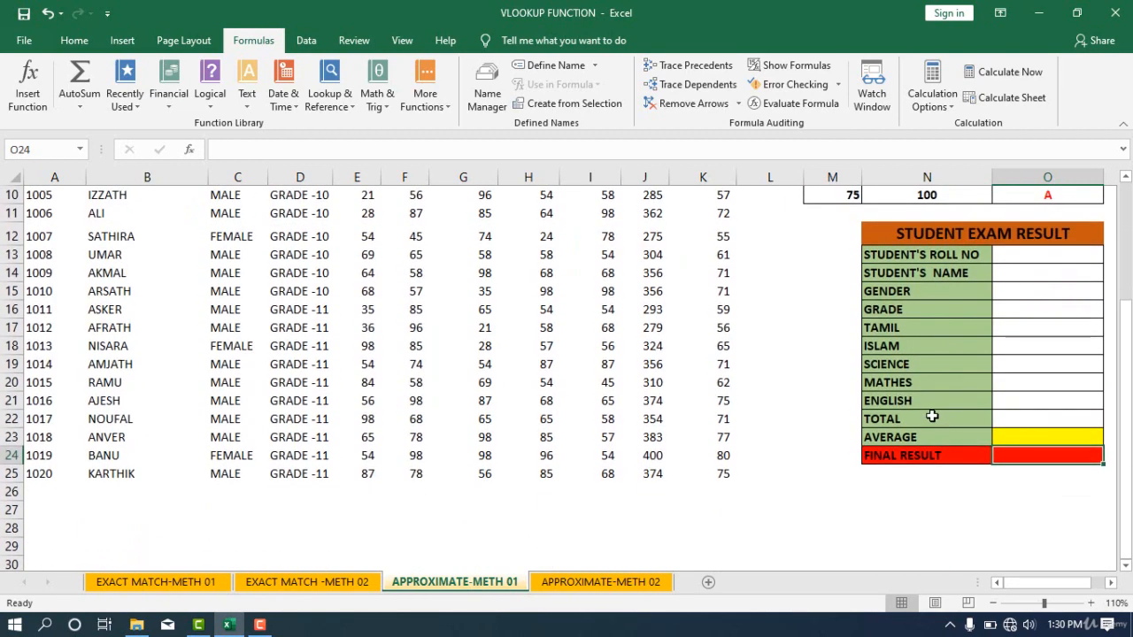
scroll(925, 403, "up", 2)
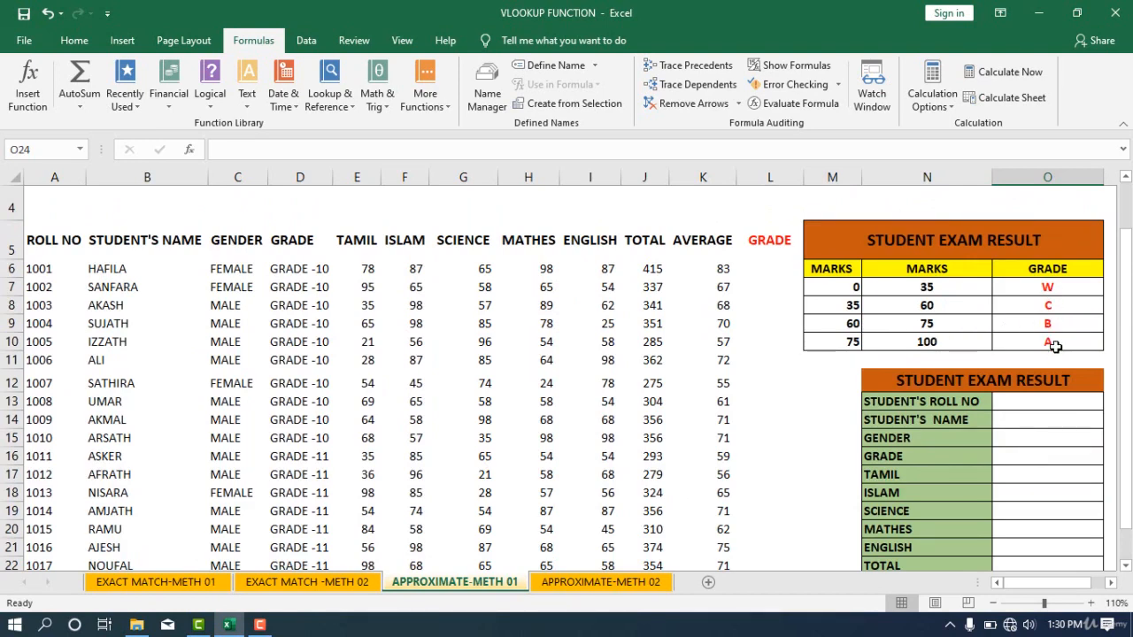
scroll(1051, 422, "down", 3)
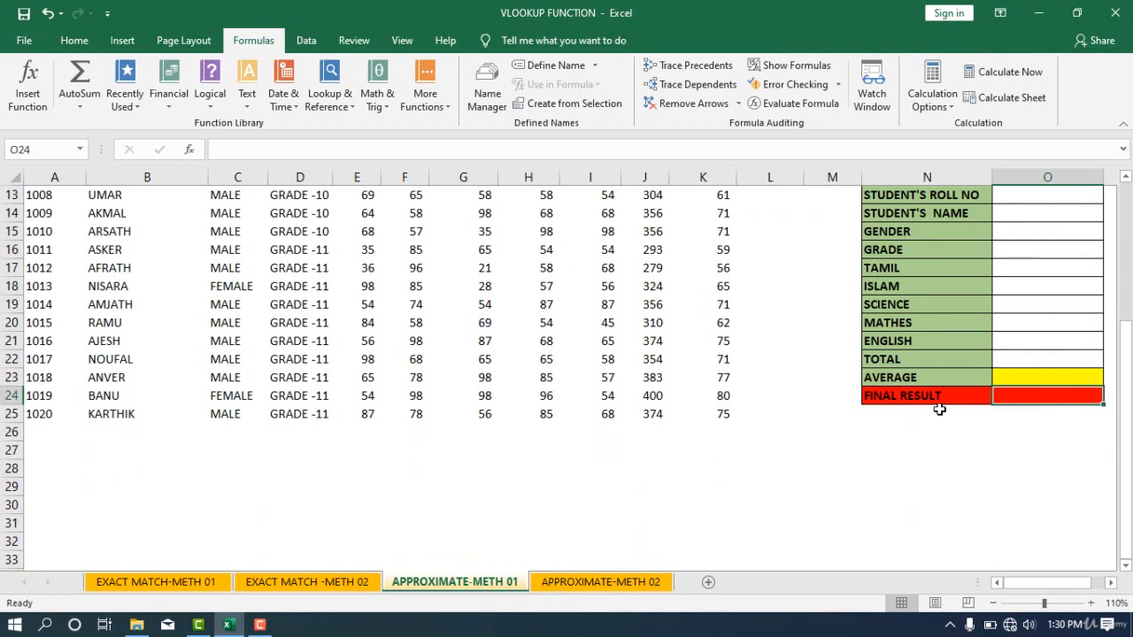
scroll(938, 405, "up", 4)
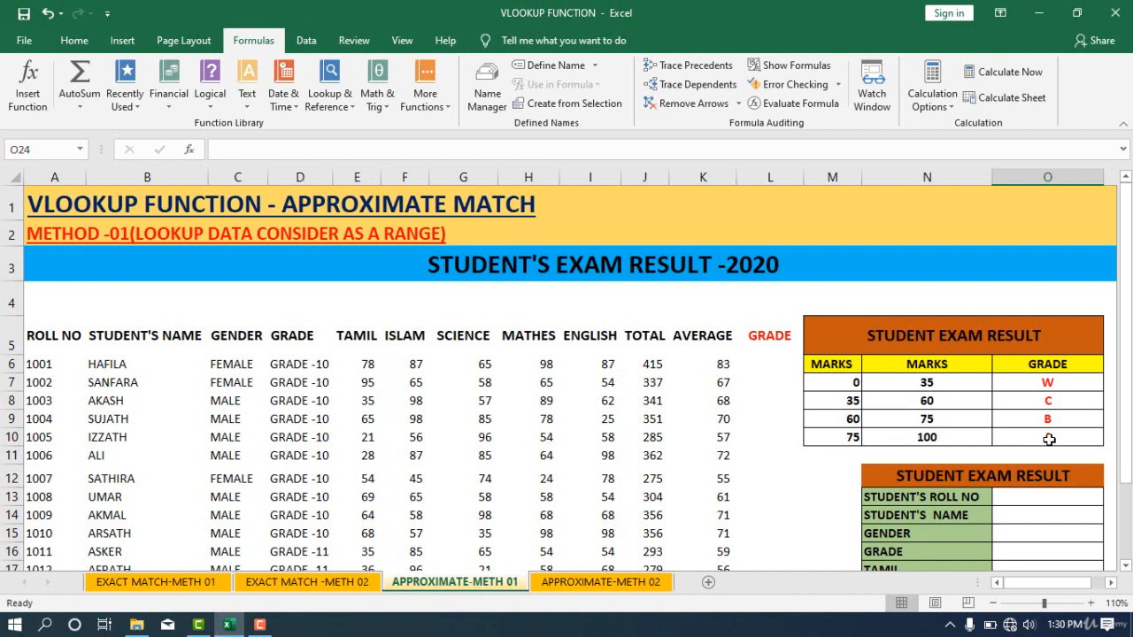
scroll(1049, 440, "down", 4)
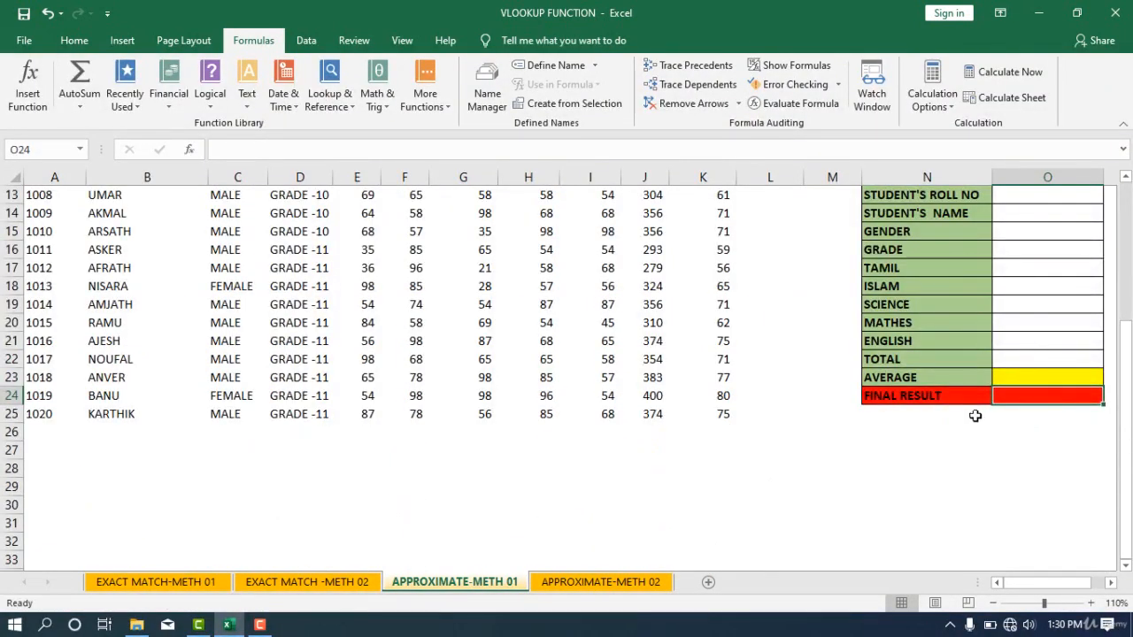
scroll(922, 427, "up", 1)
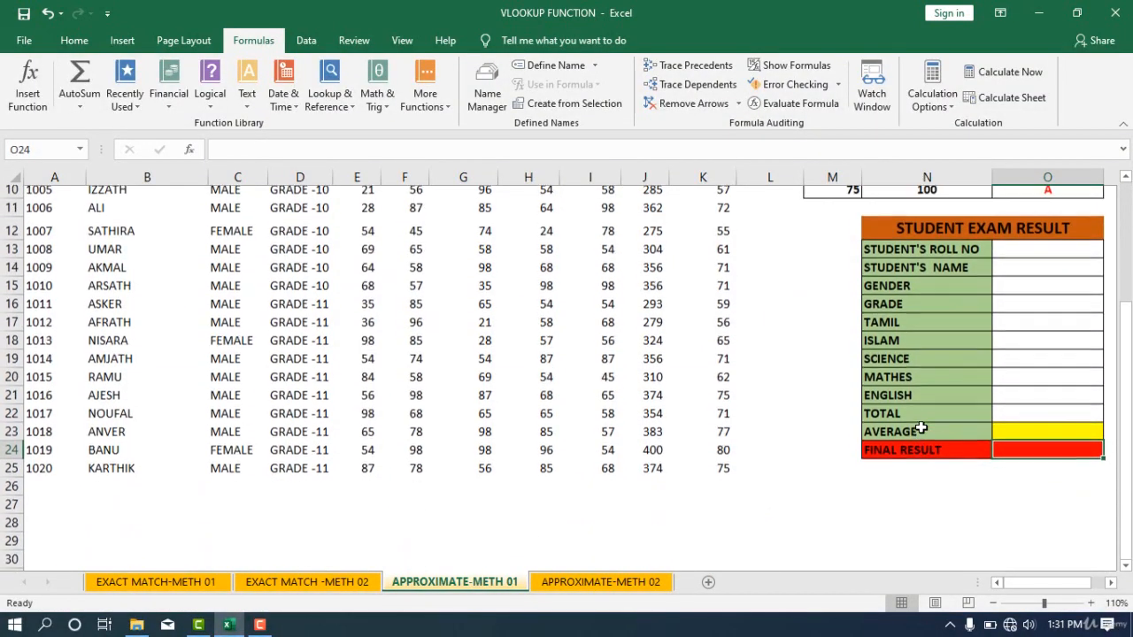
scroll(266, 296, "up", 1)
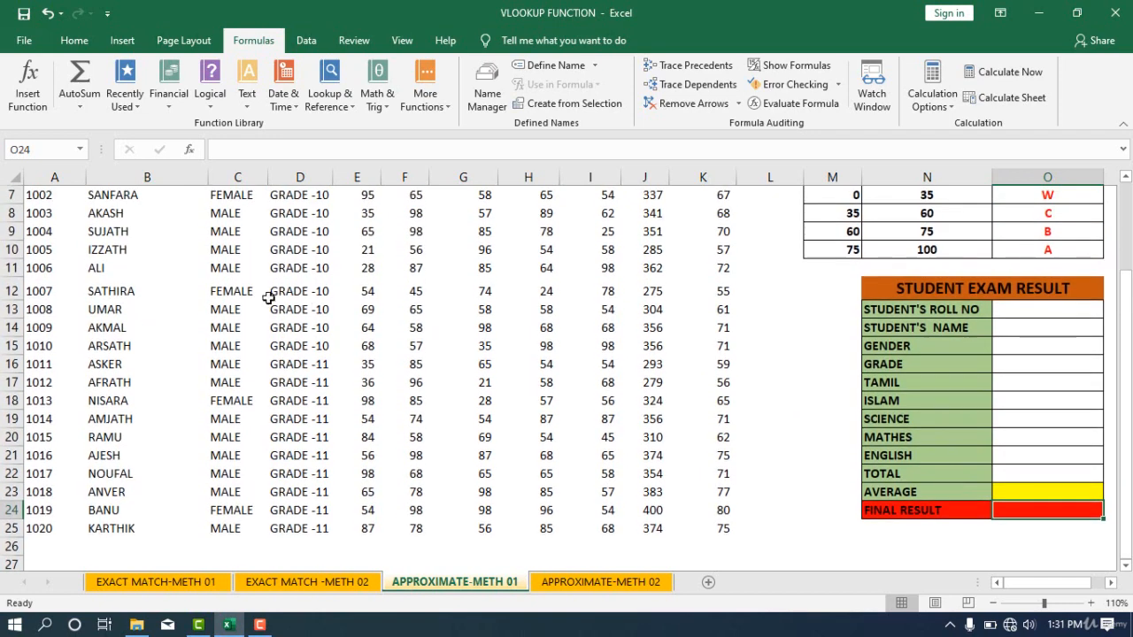
scroll(362, 304, "up", 2)
scroll(1117, 418, "down", 2)
Go through the form's value cells again, from the roll number in O13 down to the final result in O24.
left_click(1036, 311)
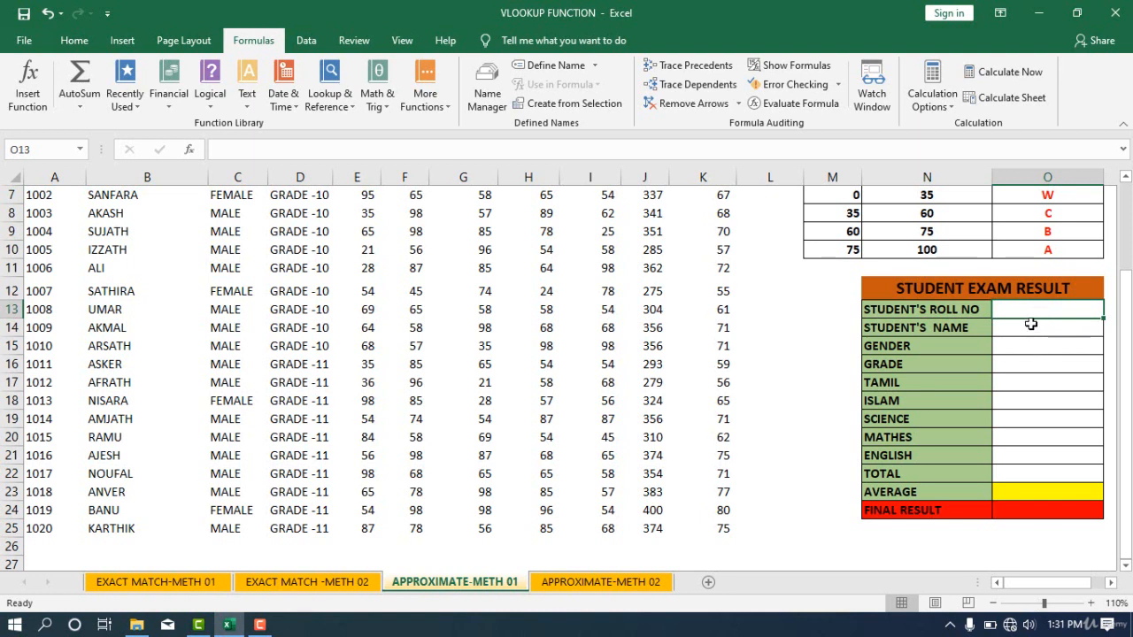
left_click(1031, 325)
left_click(1030, 346)
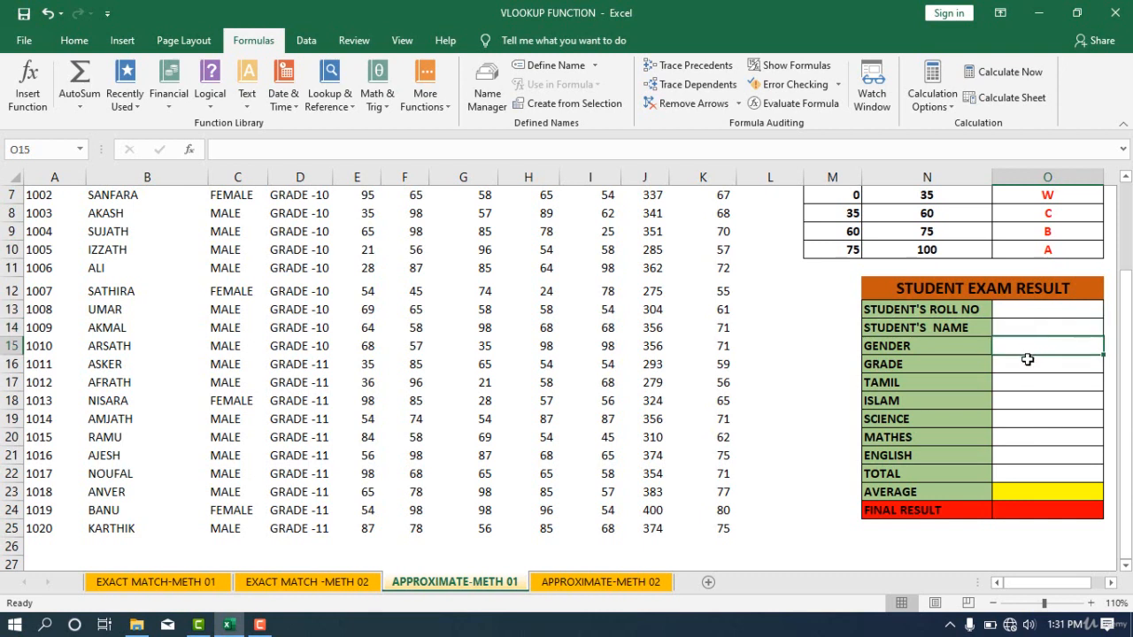
left_click(1027, 359)
left_click(1020, 383)
left_click(1016, 401)
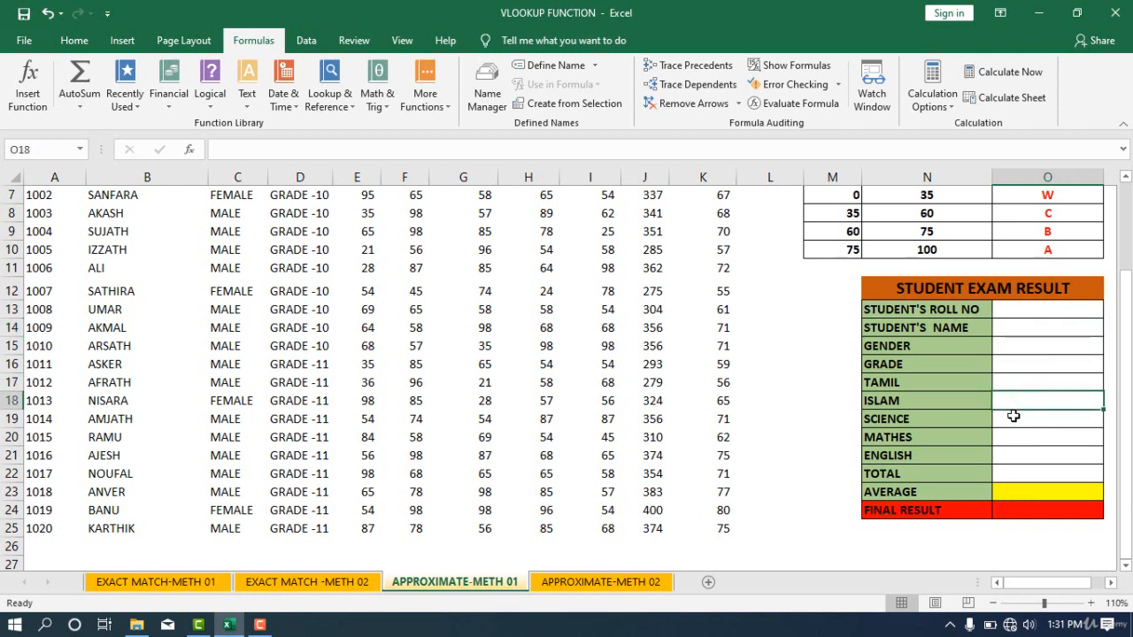
left_click(1014, 415)
left_click(1006, 441)
left_click(1005, 466)
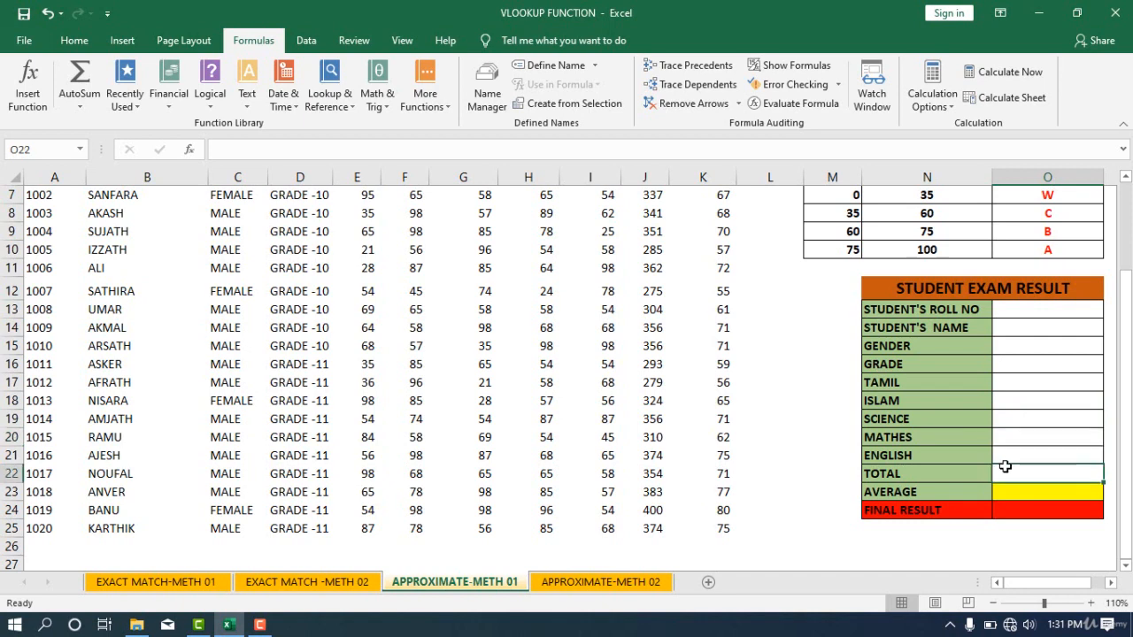
left_click(1007, 494)
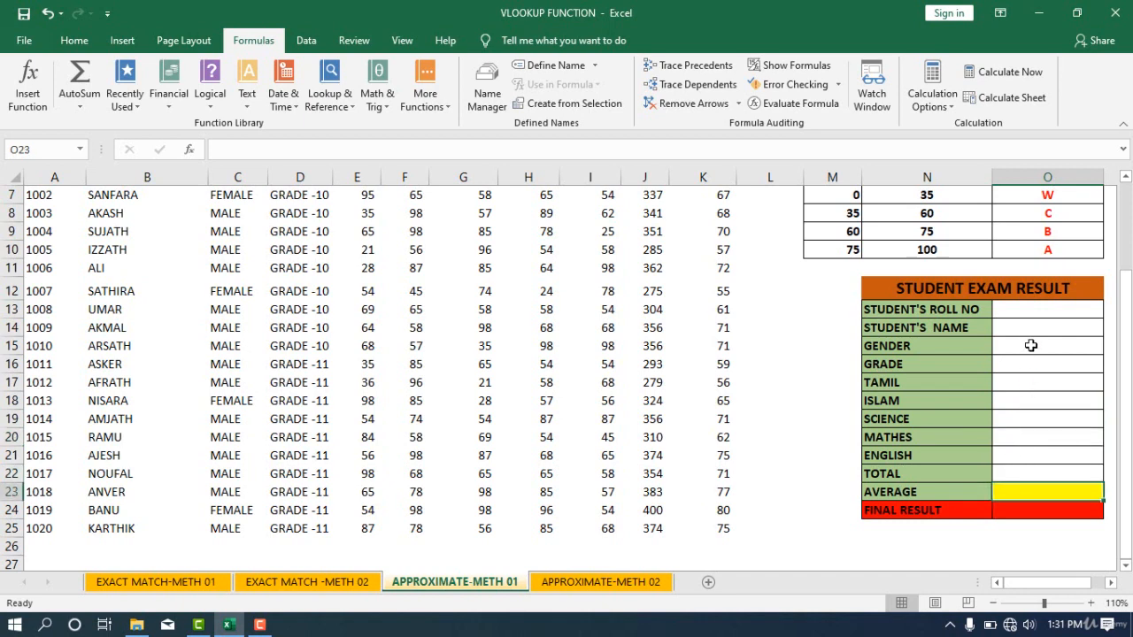
scroll(1032, 345, "up", 1)
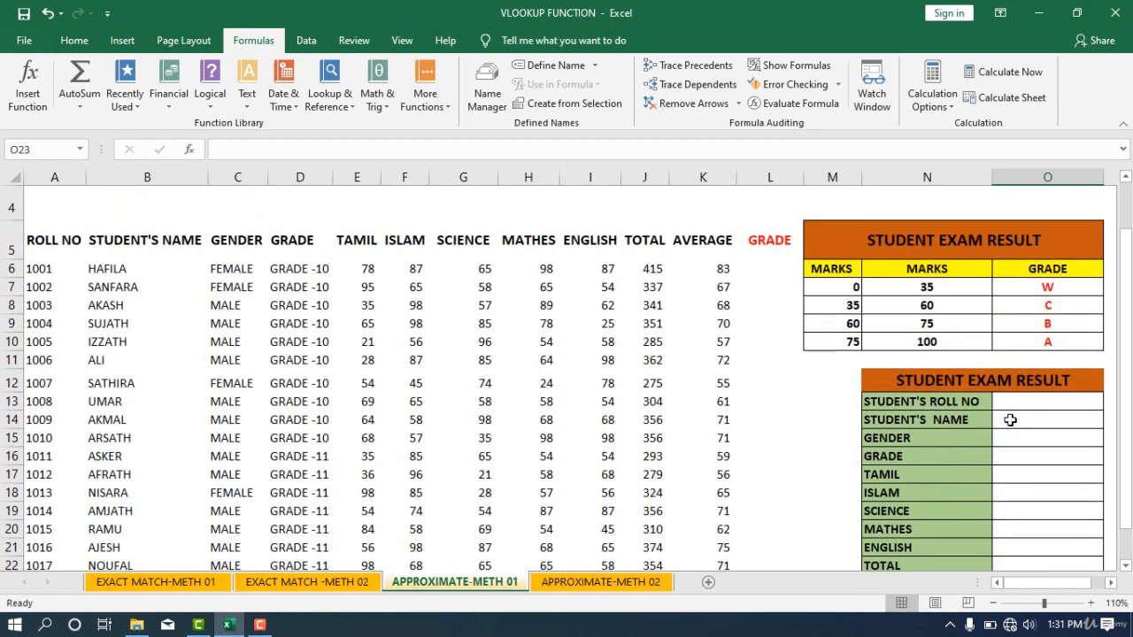
scroll(1006, 422, "down", 1)
left_click(1025, 511)
Examine the empty GRADE column from L6 down alongside the AVERAGE column and the grade range table.
scroll(1010, 509, "up", 1)
left_click(764, 268)
left_click(770, 180)
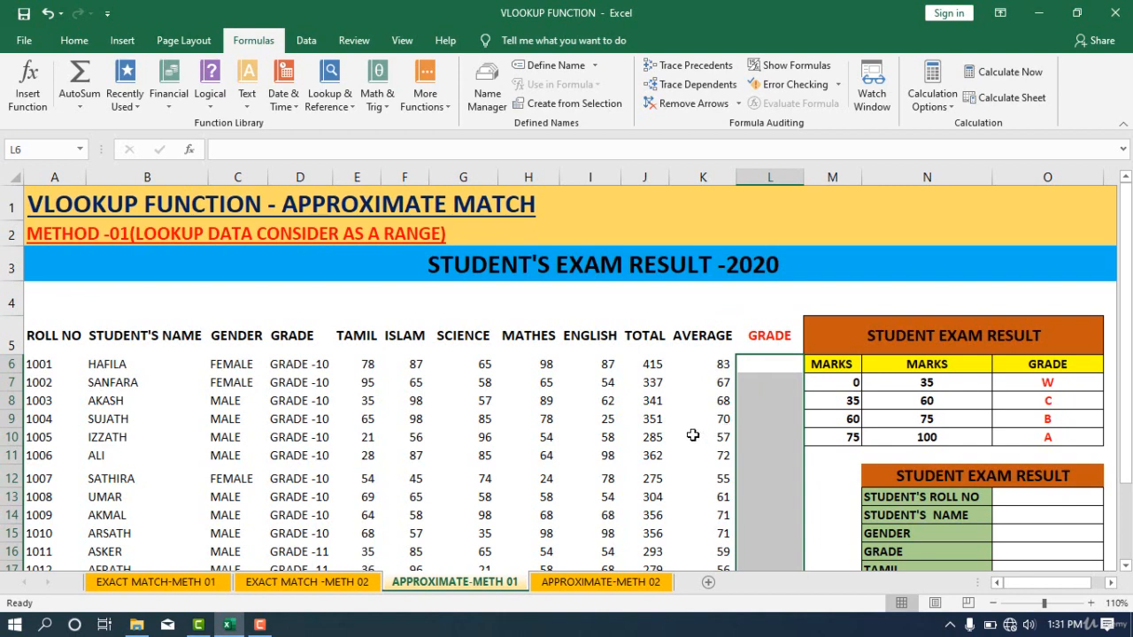
scroll(725, 367, "down", 1)
scroll(724, 367, "up", 1)
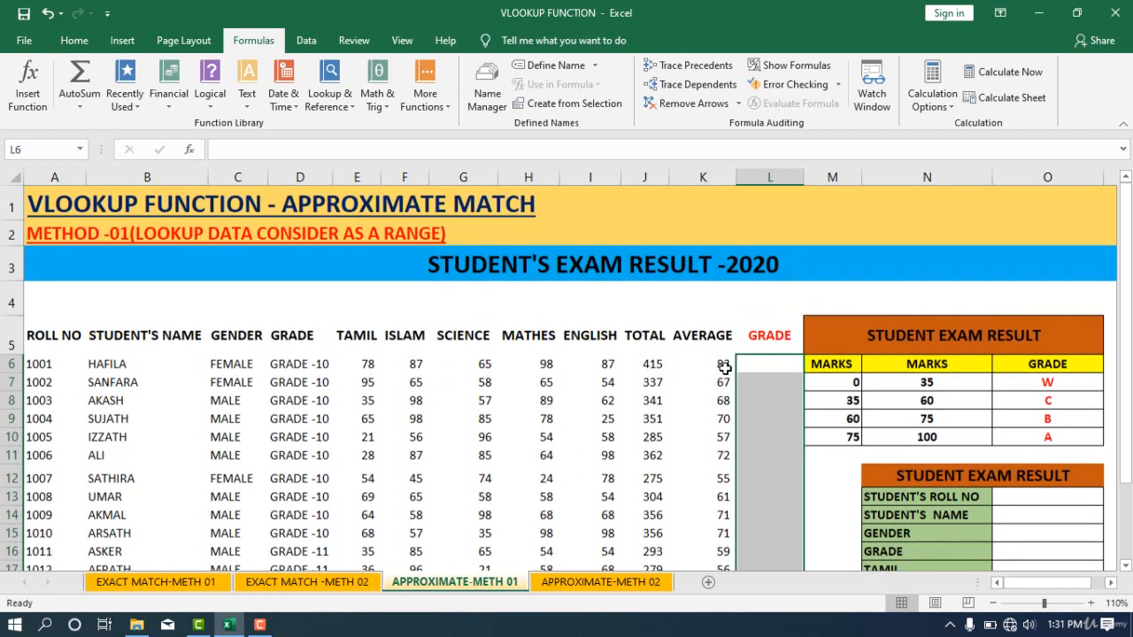
left_click(1010, 451)
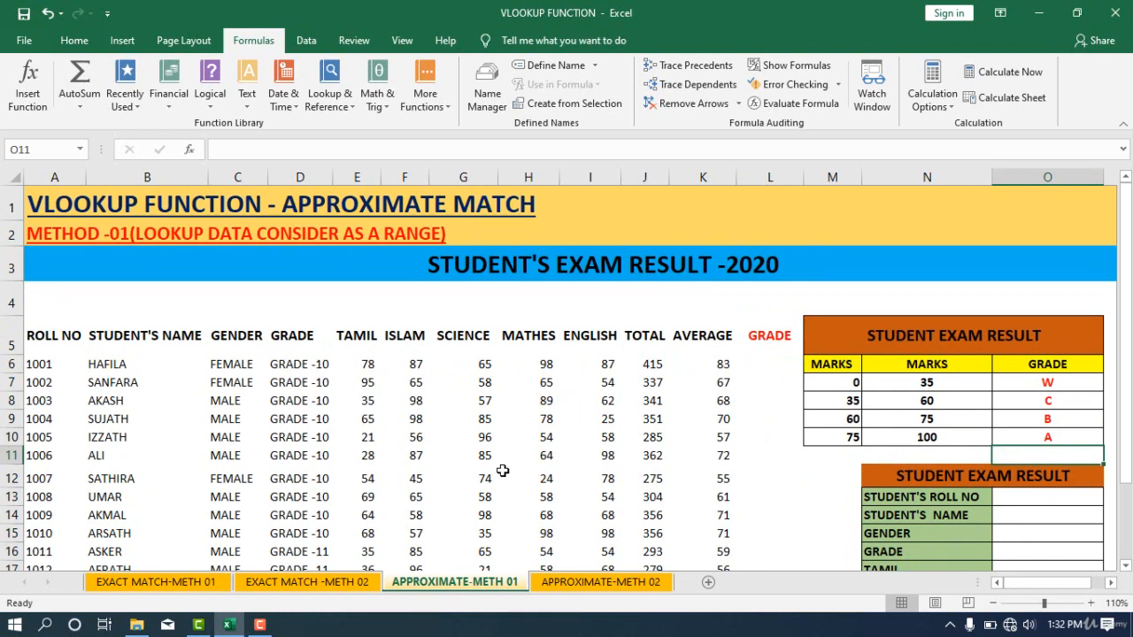
scroll(1090, 538, "down", 1)
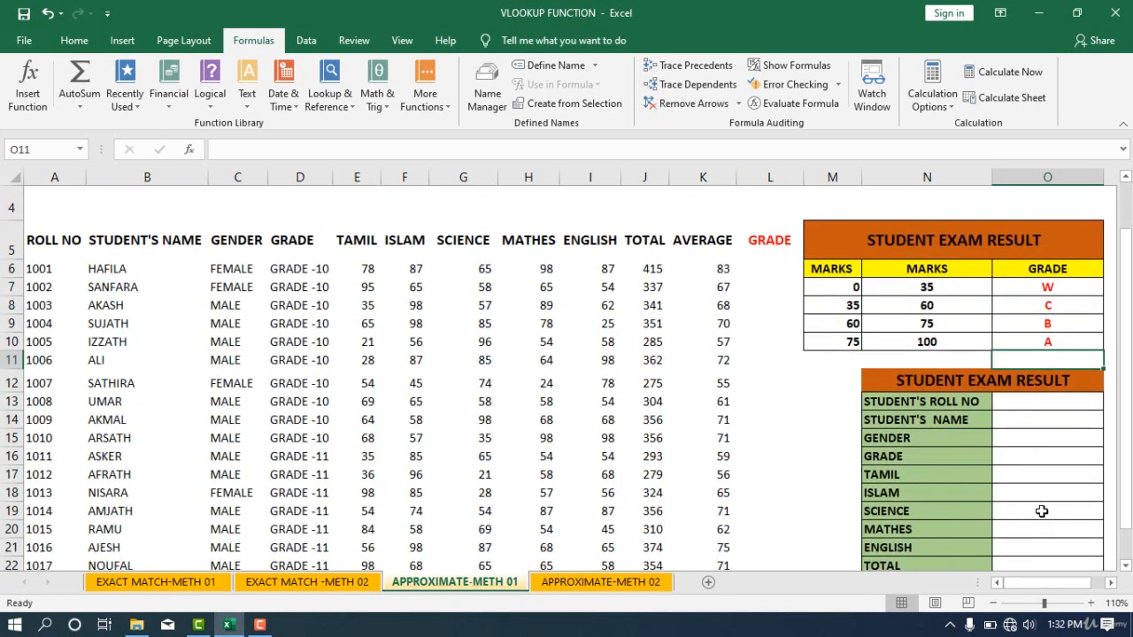
scroll(1032, 486, "up", 1)
Restrict the roll number cell O13 to a dropdown list sourced from =$A$6:$A$25 and choose the first roll number in it.
left_click(1055, 497)
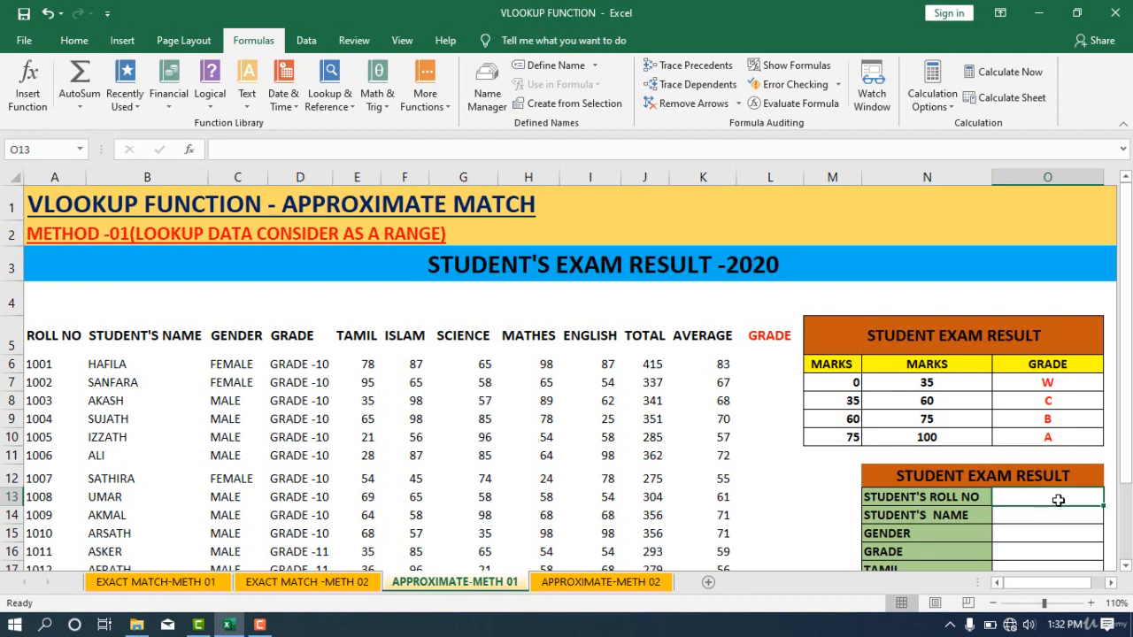
left_click(306, 40)
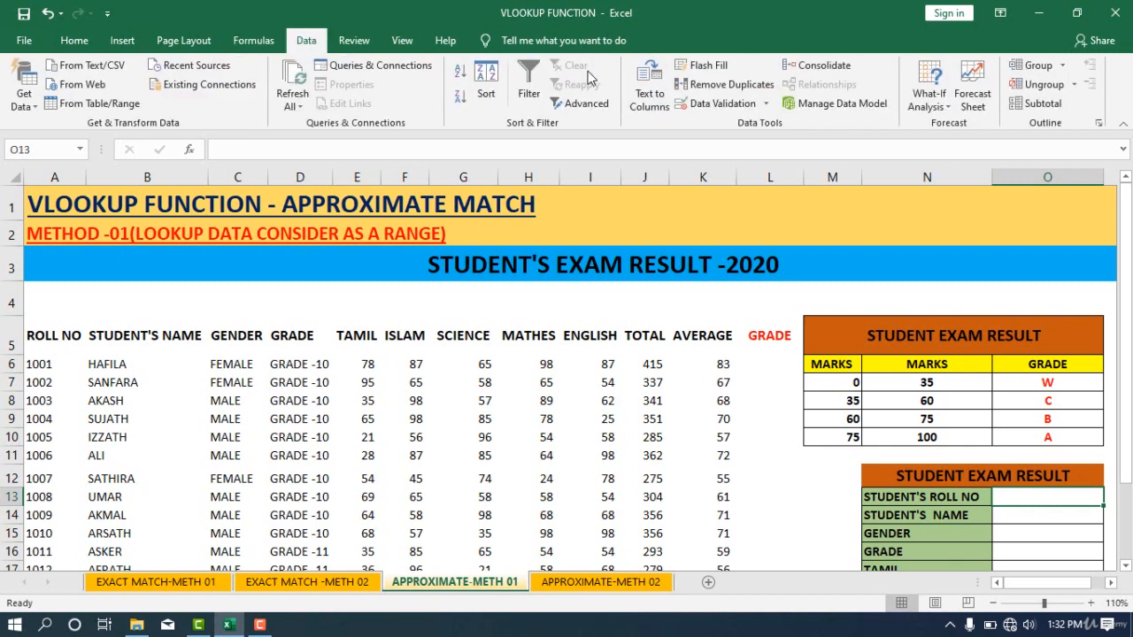
left_click(703, 104)
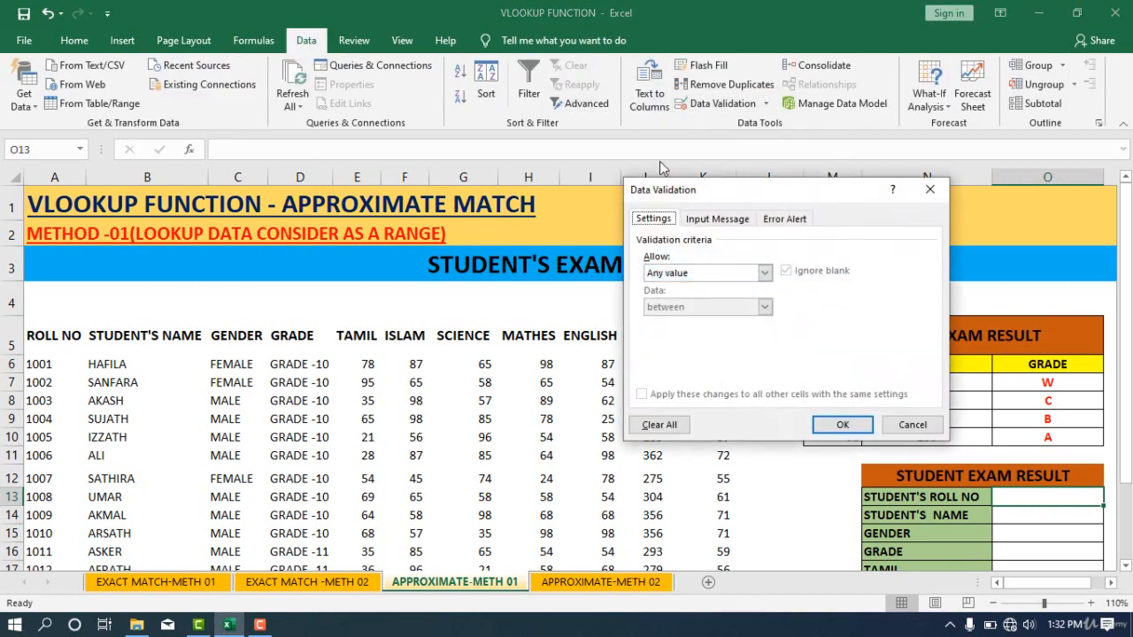
left_click(766, 274)
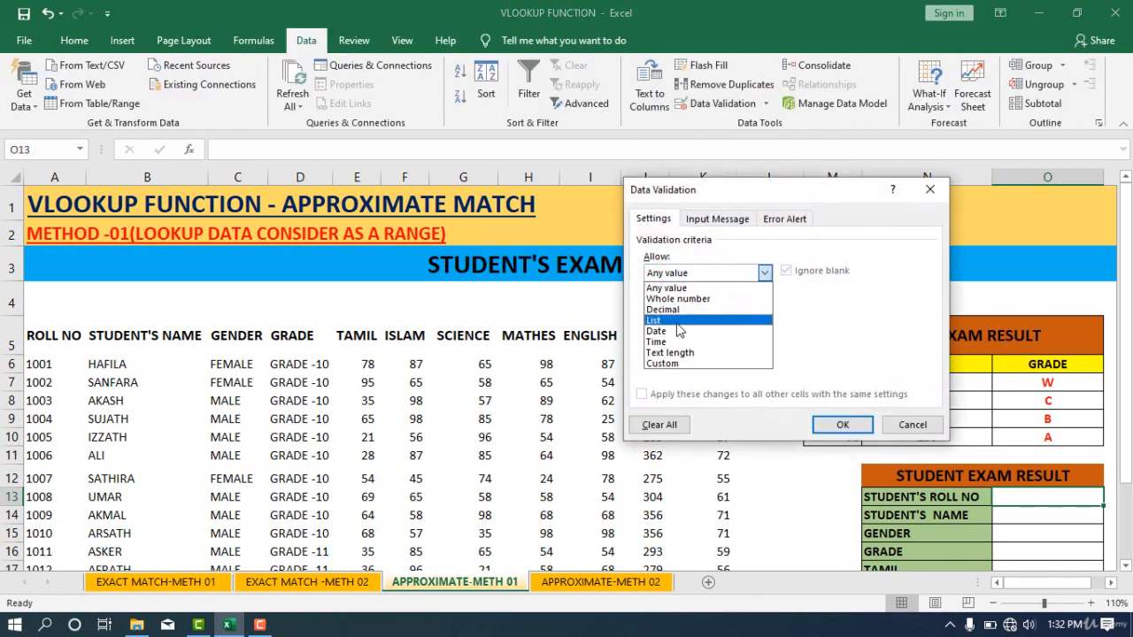
left_click(669, 327)
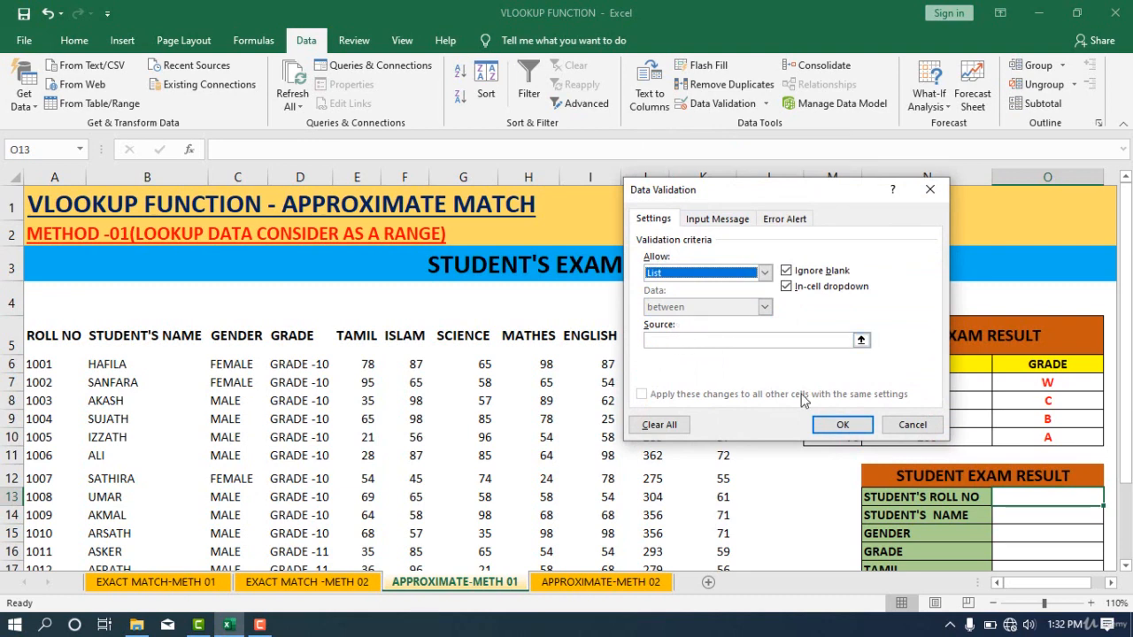
left_click(861, 340)
scroll(779, 318, "down", 1)
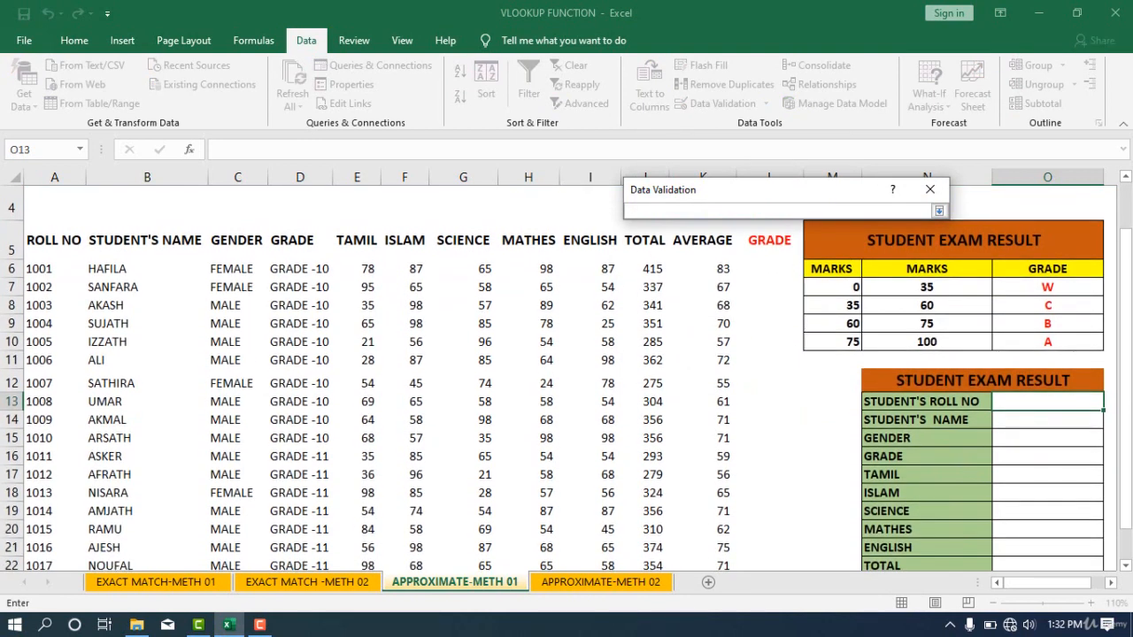
left_click_drag(39, 269, 18, 530)
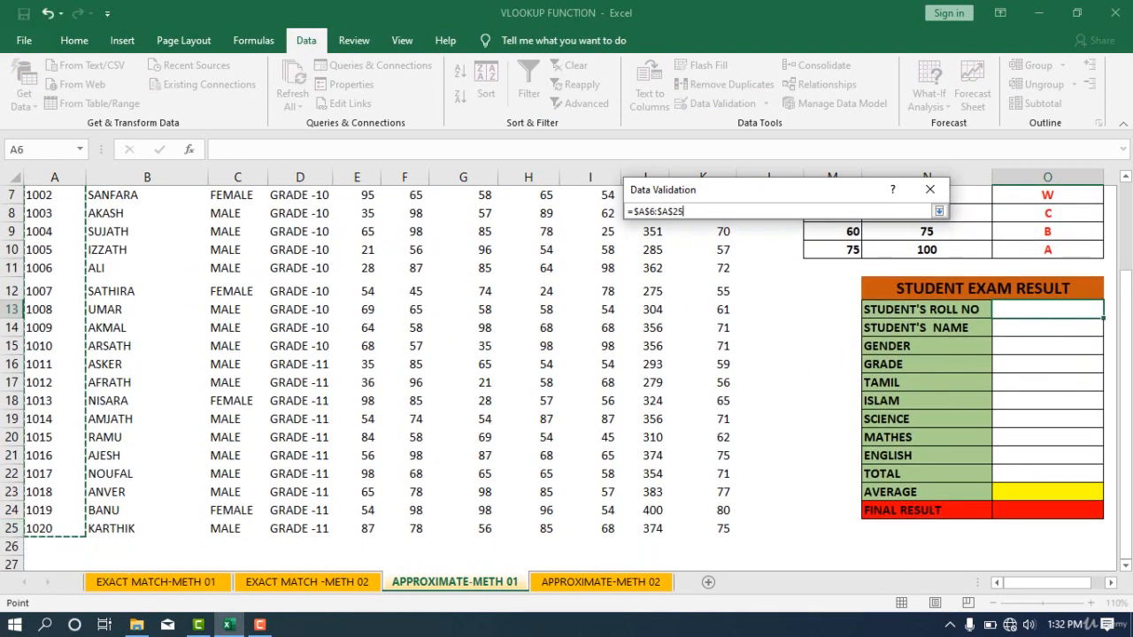
left_click(939, 211)
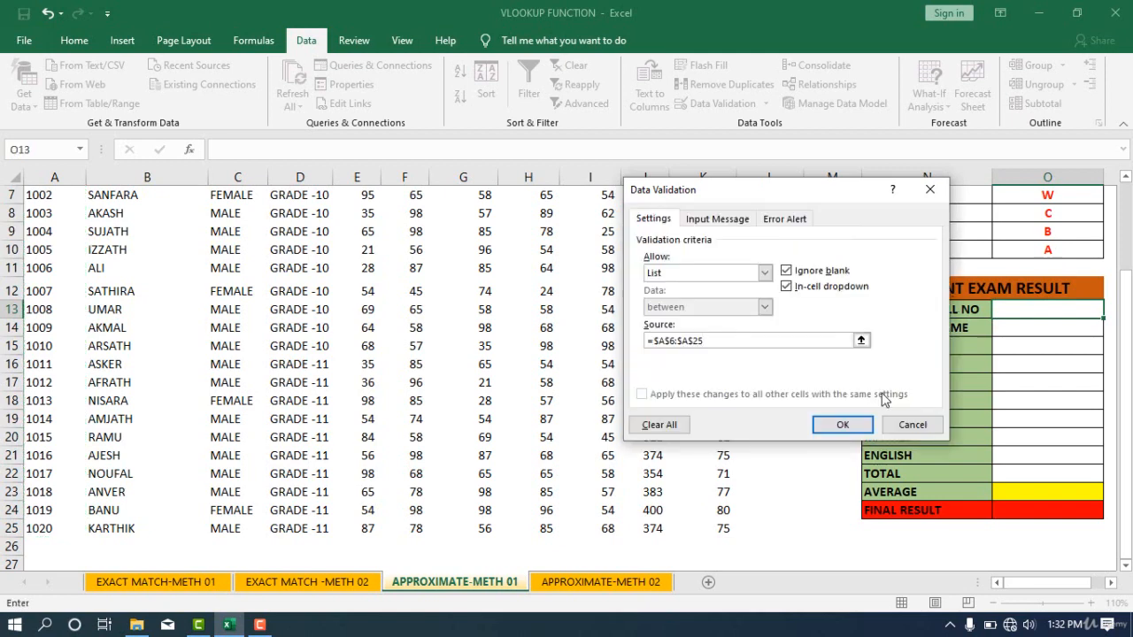
left_click(842, 431)
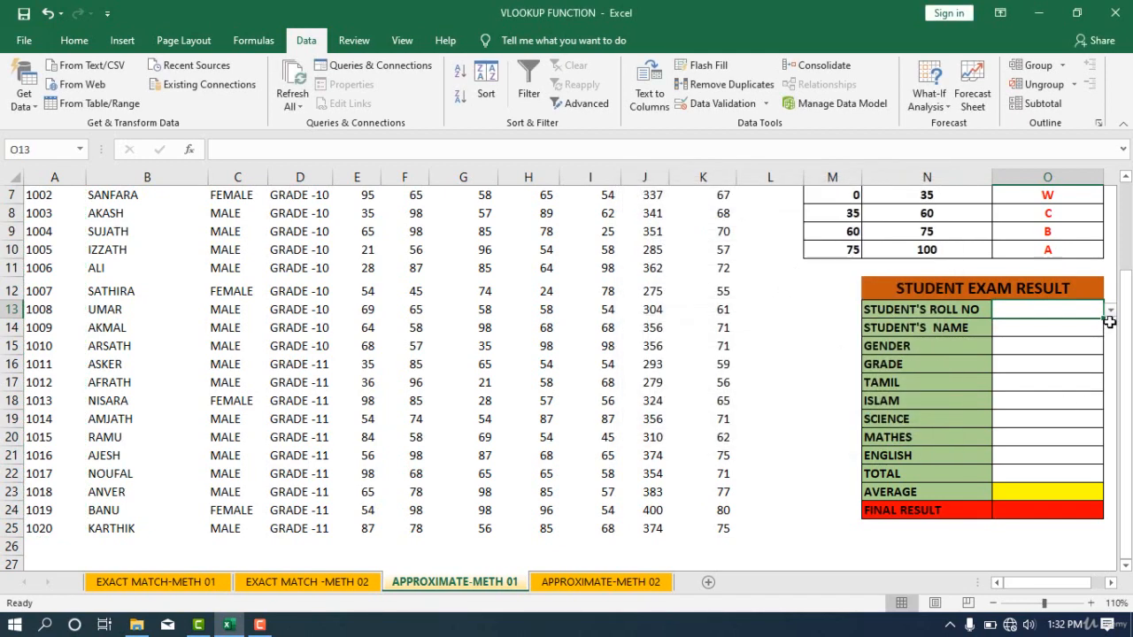
left_click(1110, 310)
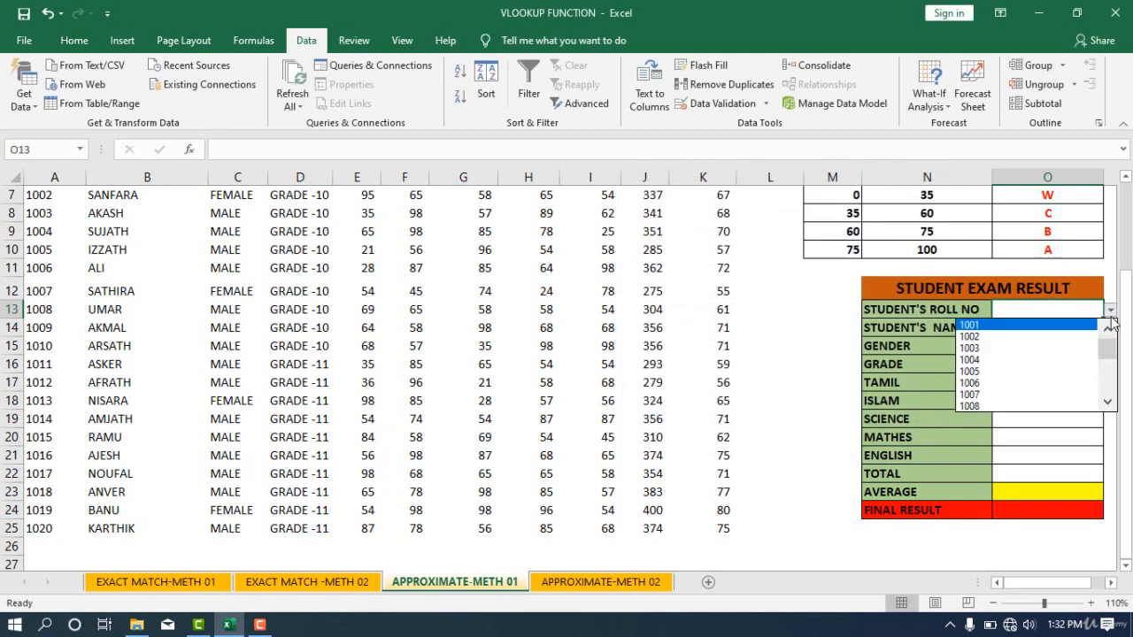
left_click(974, 325)
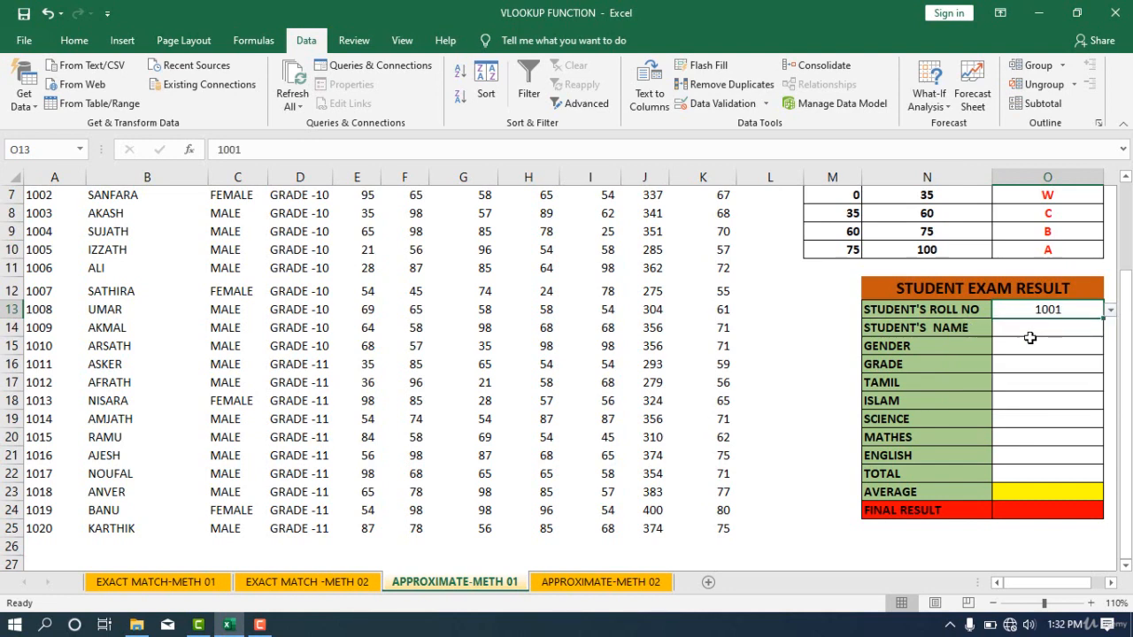
Go through the form's empty value cells from the student's name in O14 down to the final result in O24.
scroll(1030, 337, "up", 1)
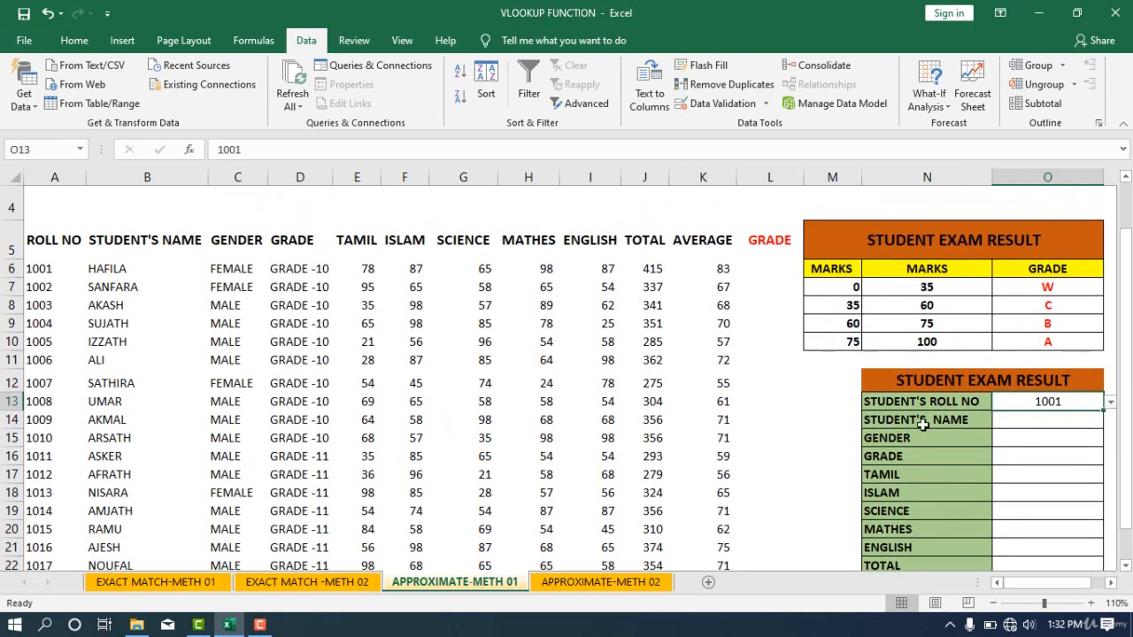
left_click(1014, 430)
left_click(1018, 420)
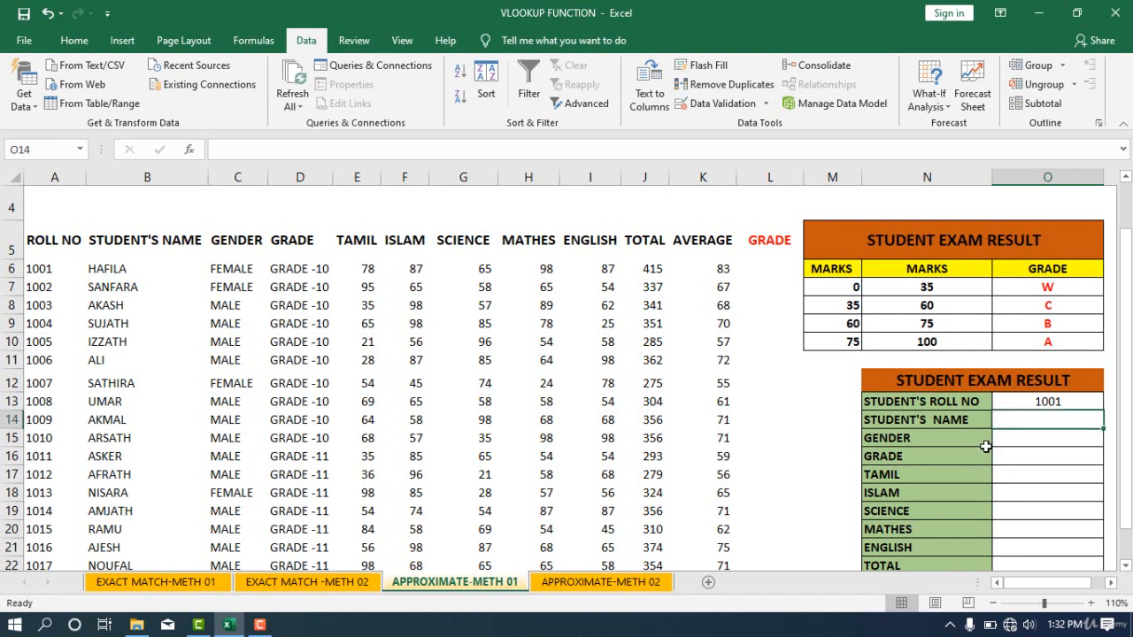
left_click(986, 447)
left_click(1010, 457)
left_click(1020, 476)
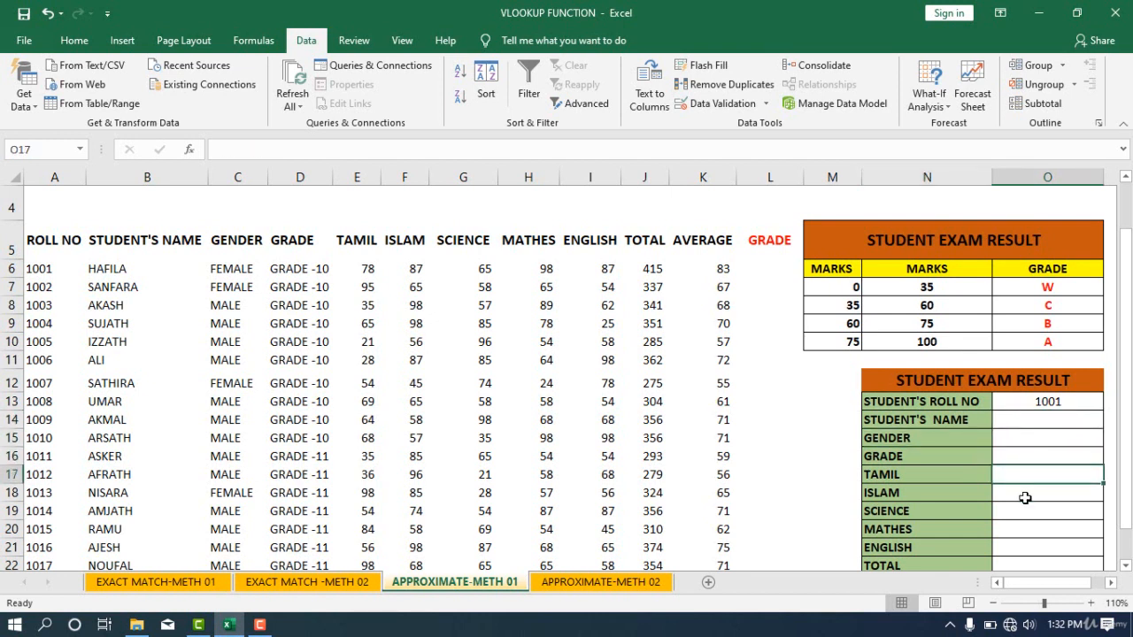
left_click(1027, 491)
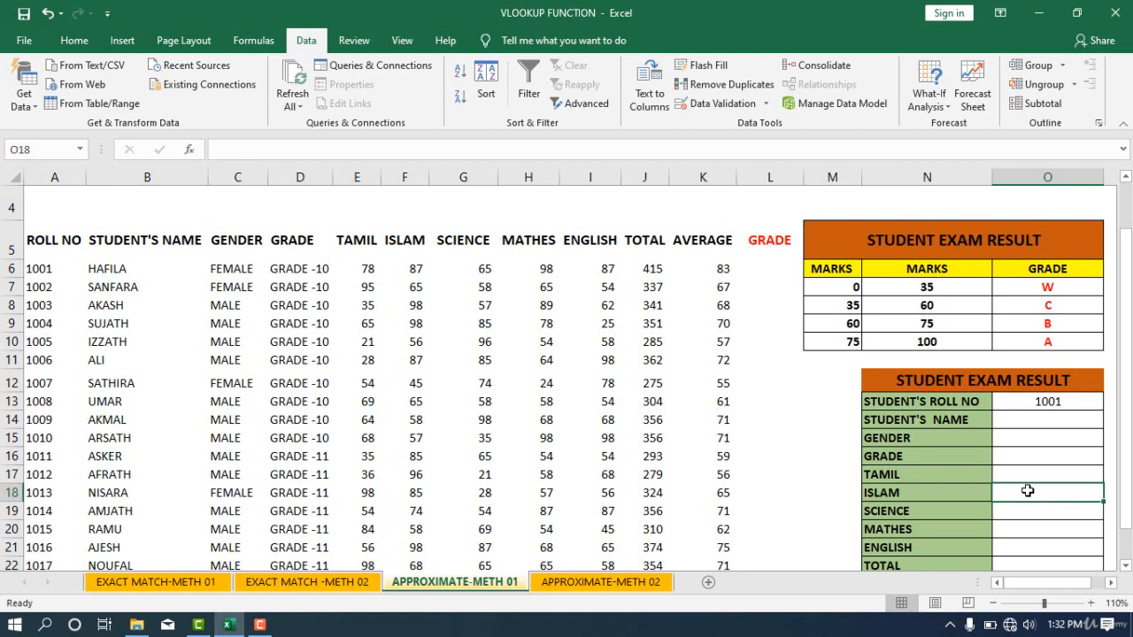
key("Down")
key("Down")
key("Down")
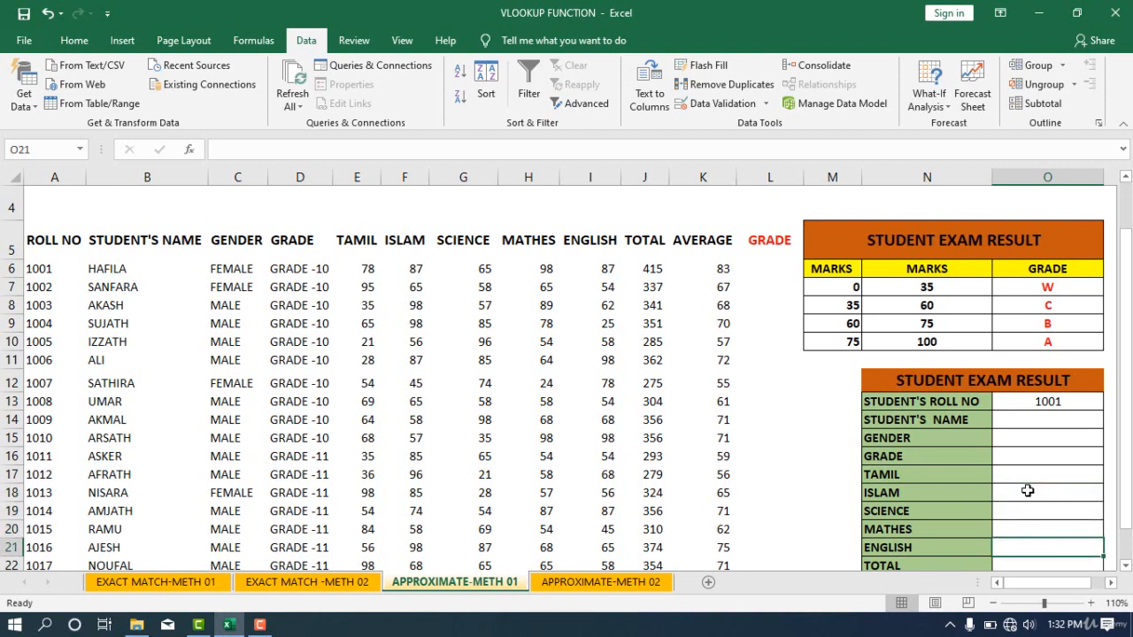
key("Down")
key("Down")
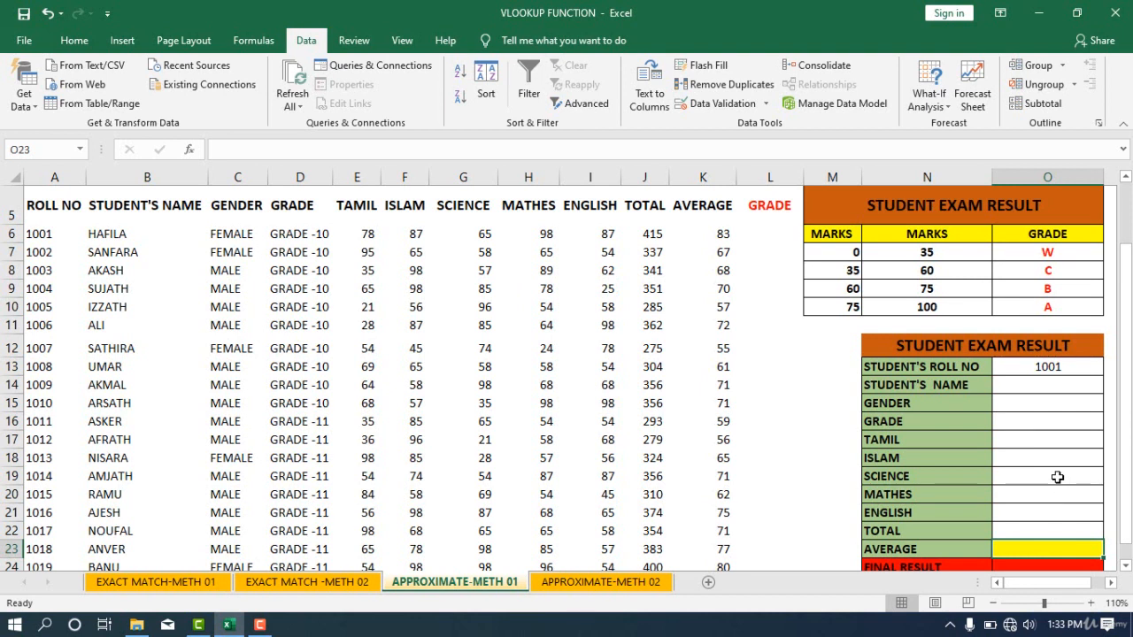
key("Down")
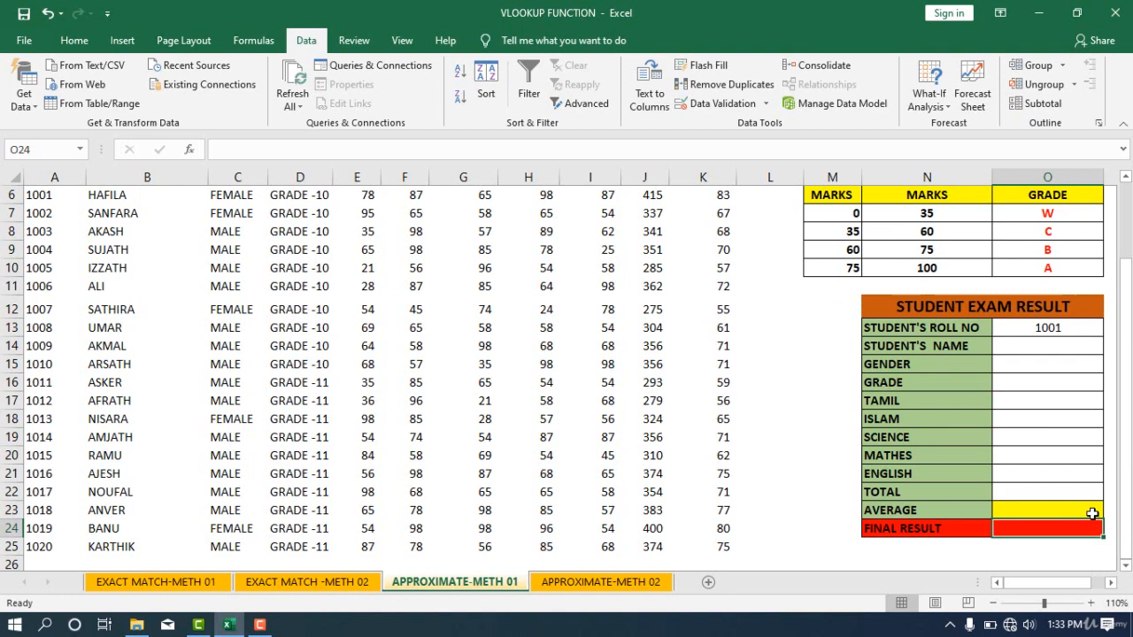
Begin a VLOOKUP formula in the student's name cell O14 with roll number cell O13 as the lookup value.
scroll(1052, 496, "up", 1)
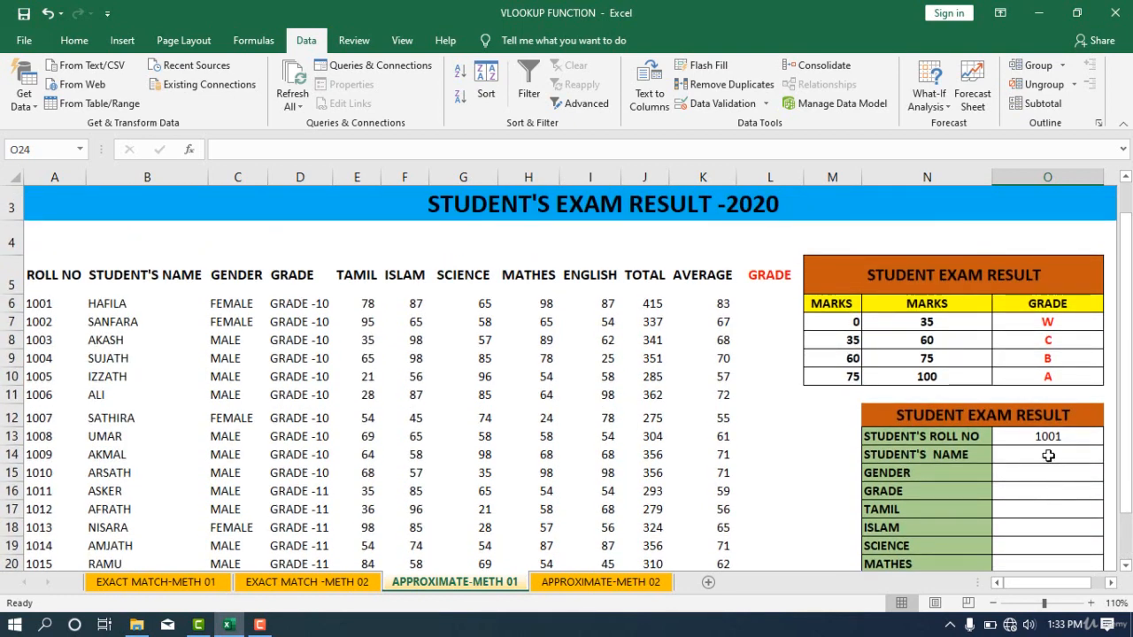
left_click(1046, 455)
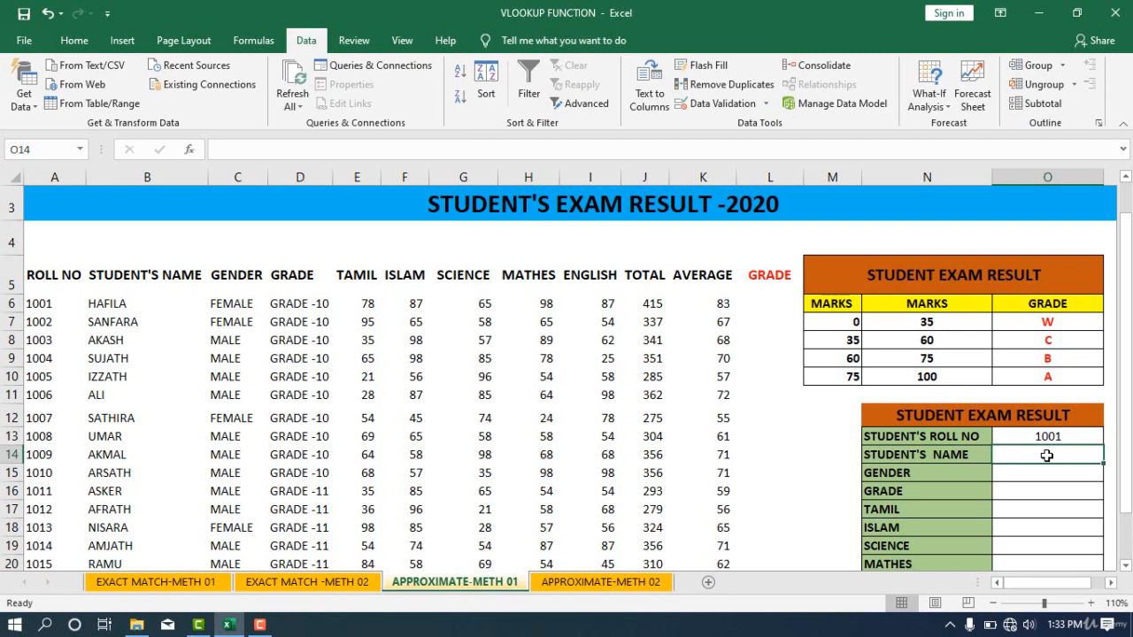
type("=V")
type("LOOKU")
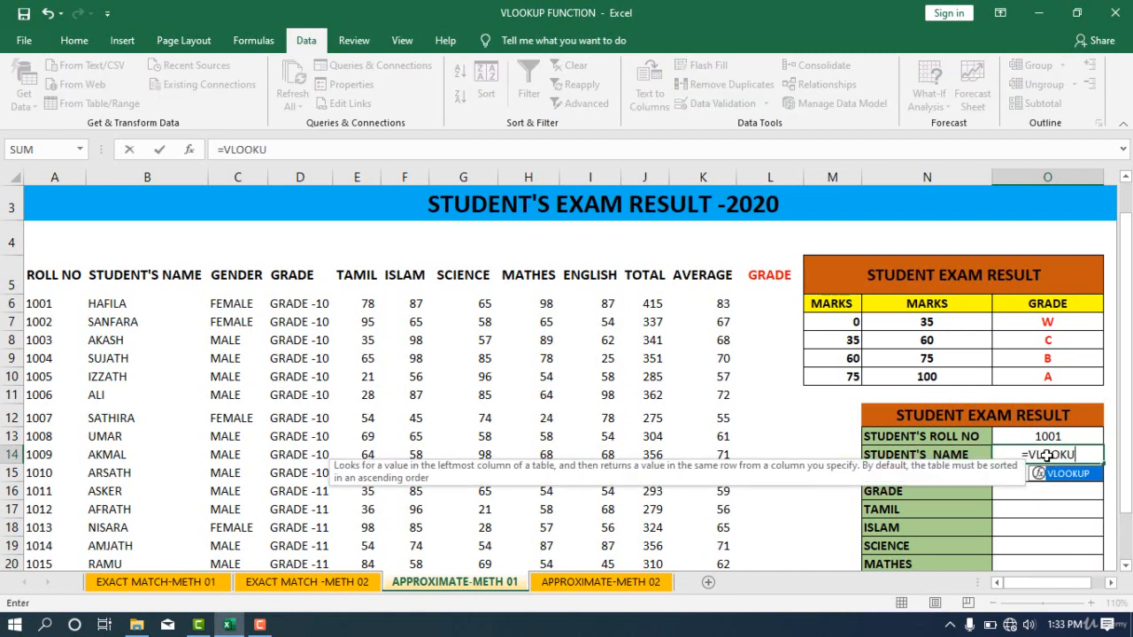
type("P")
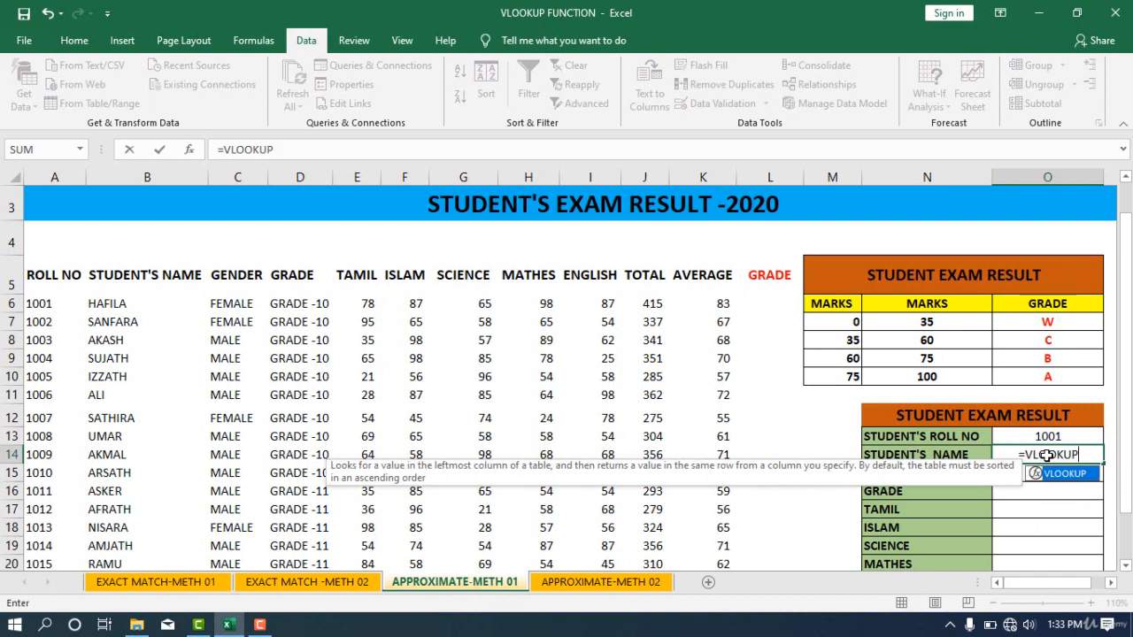
type("(")
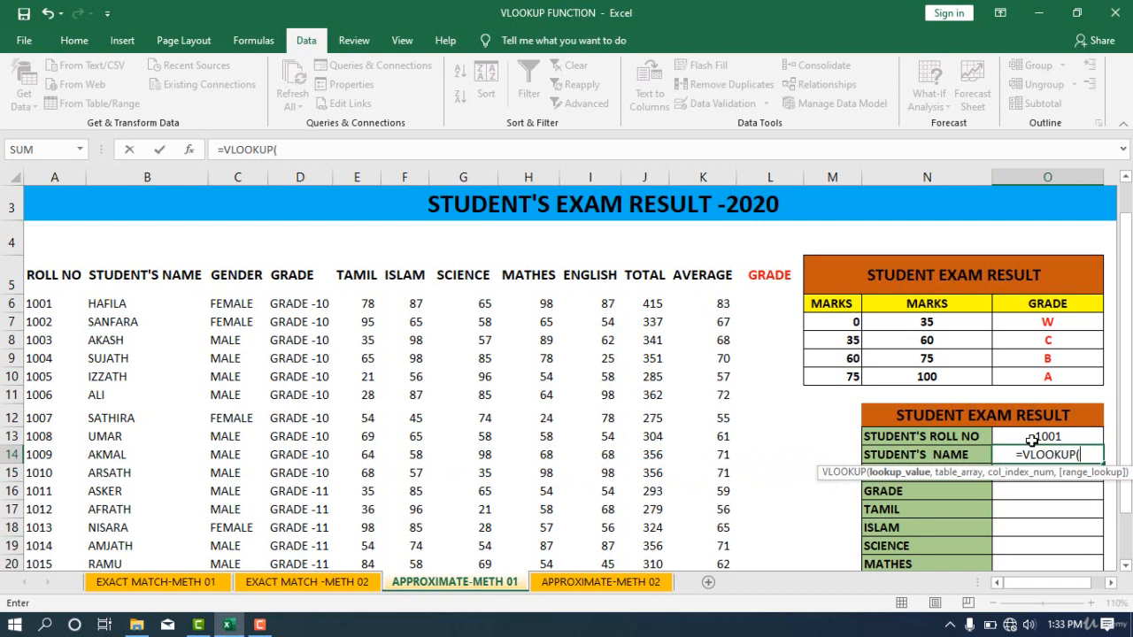
left_click(1032, 440)
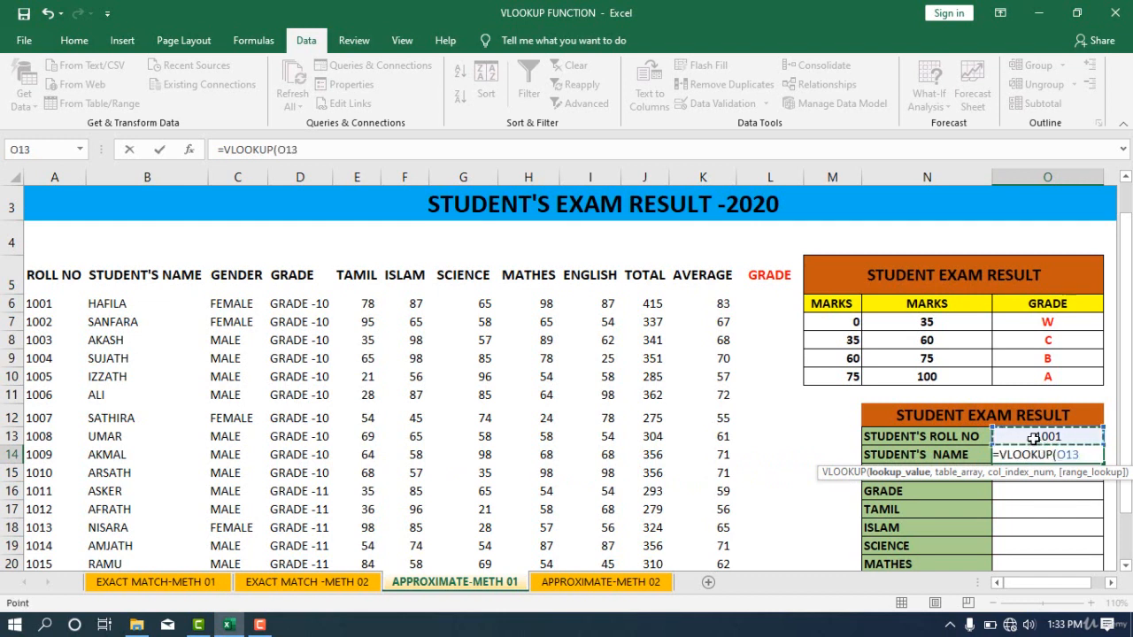
type(",")
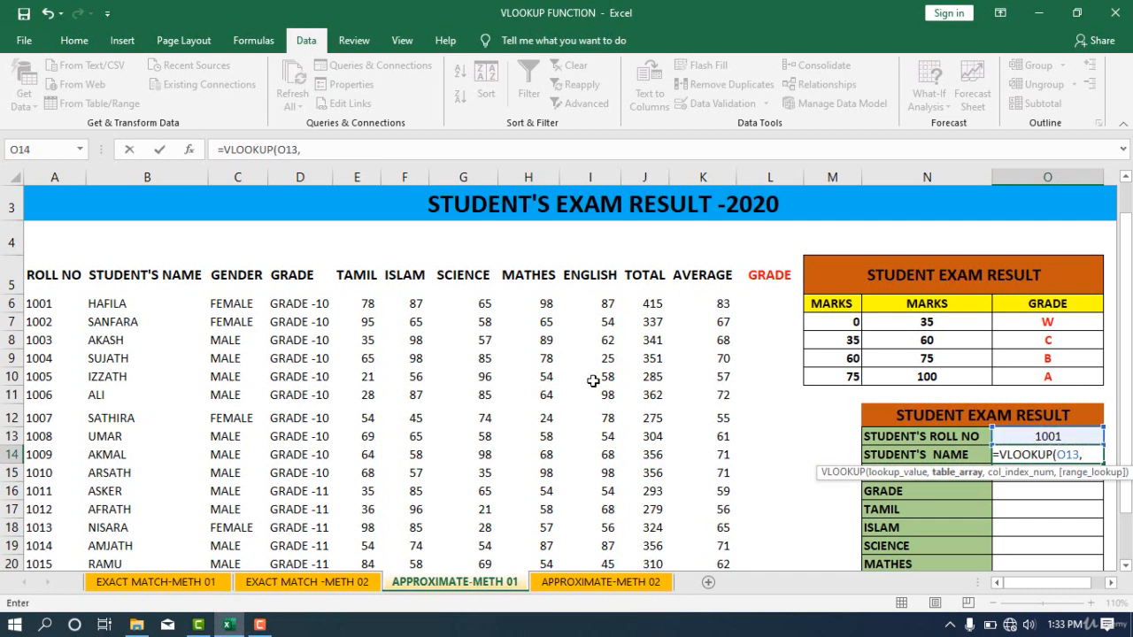
Complete the O14 formula with table array A6:K25, column index 2 and exact match 0.
left_click_drag(35, 304, 708, 531)
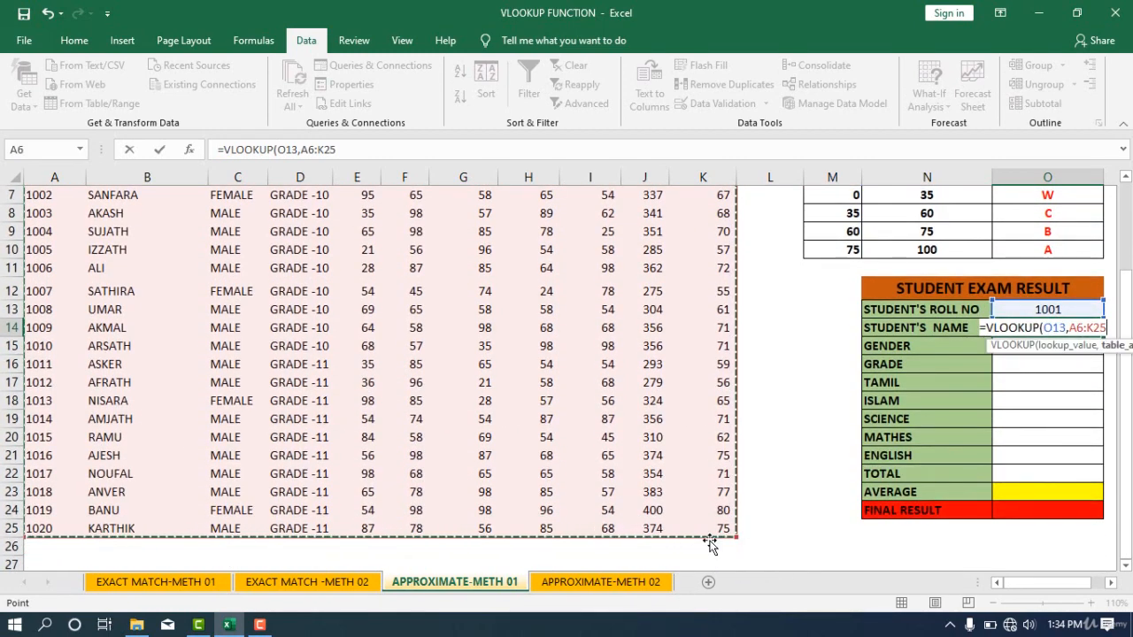
type(",")
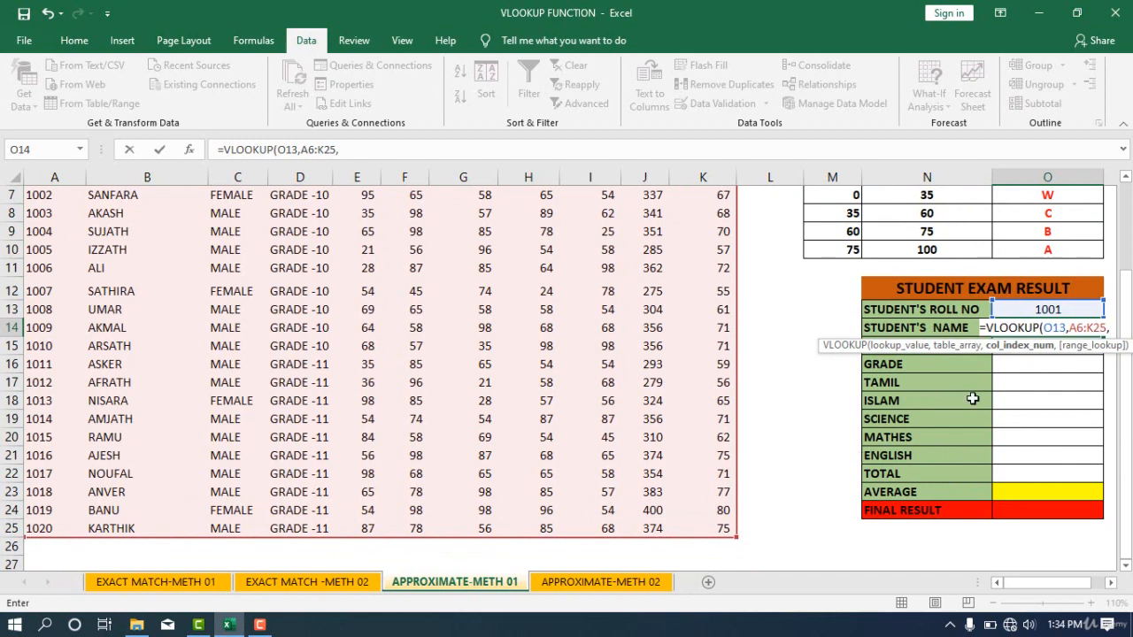
scroll(582, 328, "up", 2)
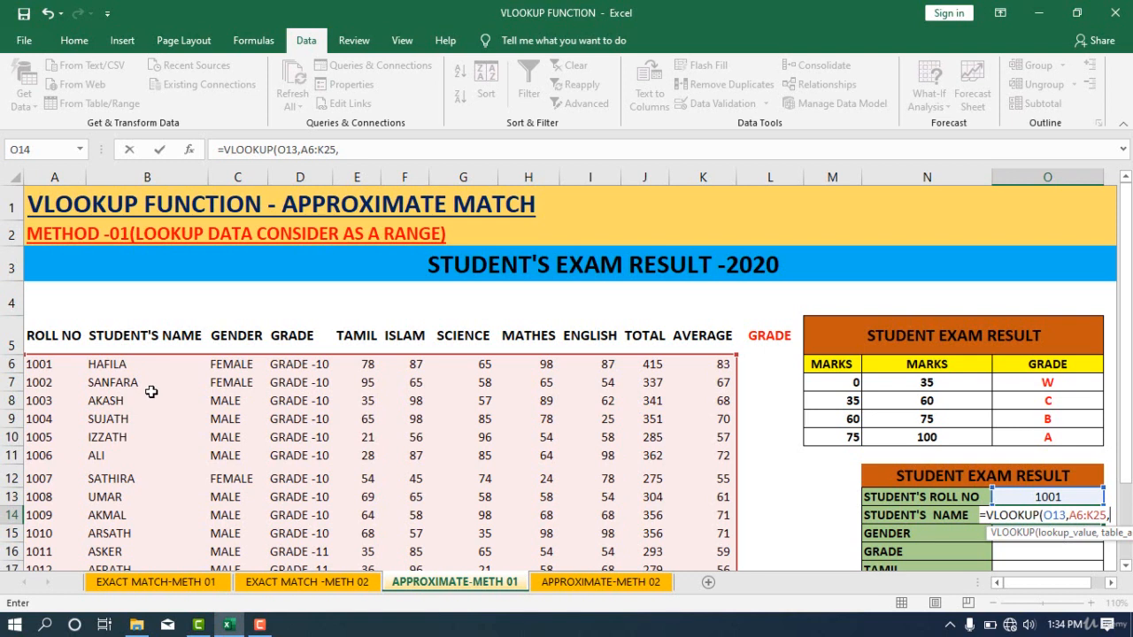
type("2")
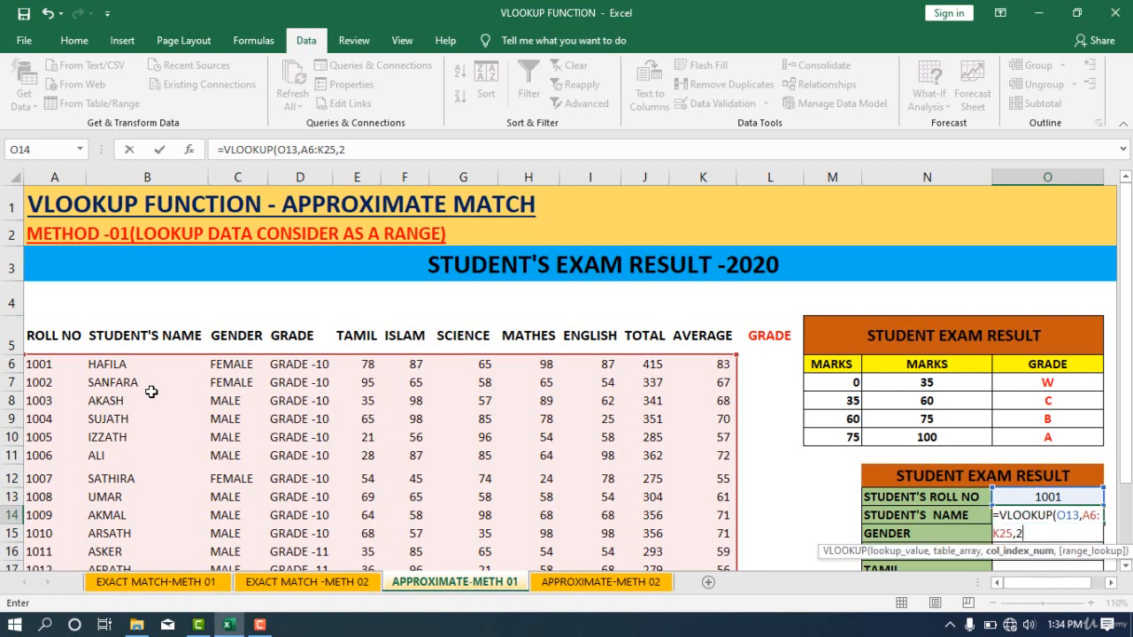
type(",0")
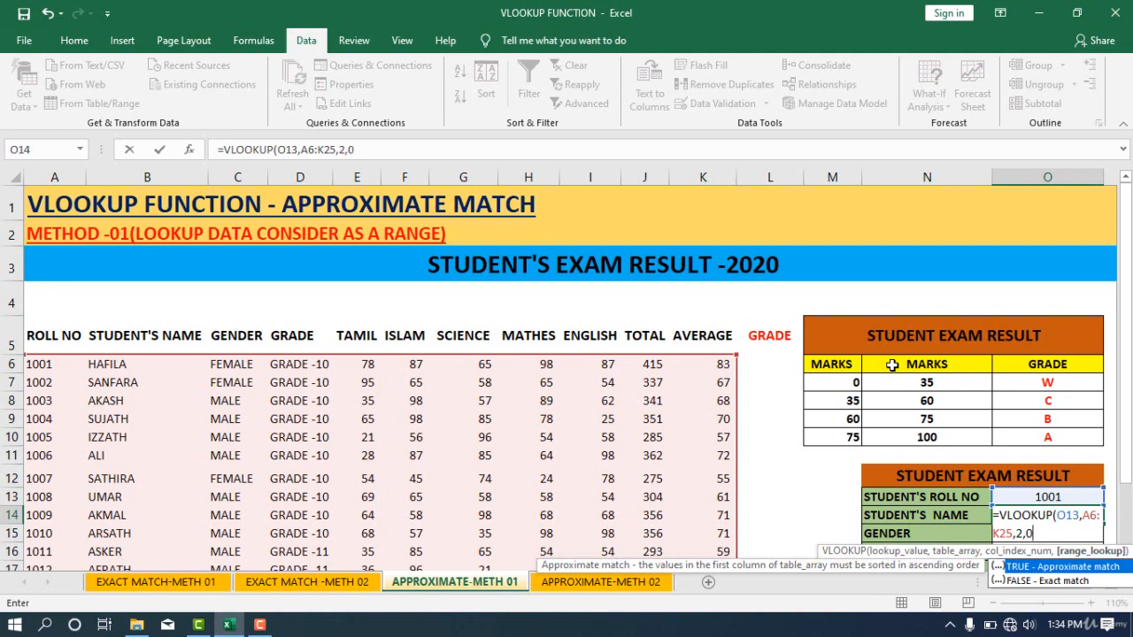
type(")")
key("Return")
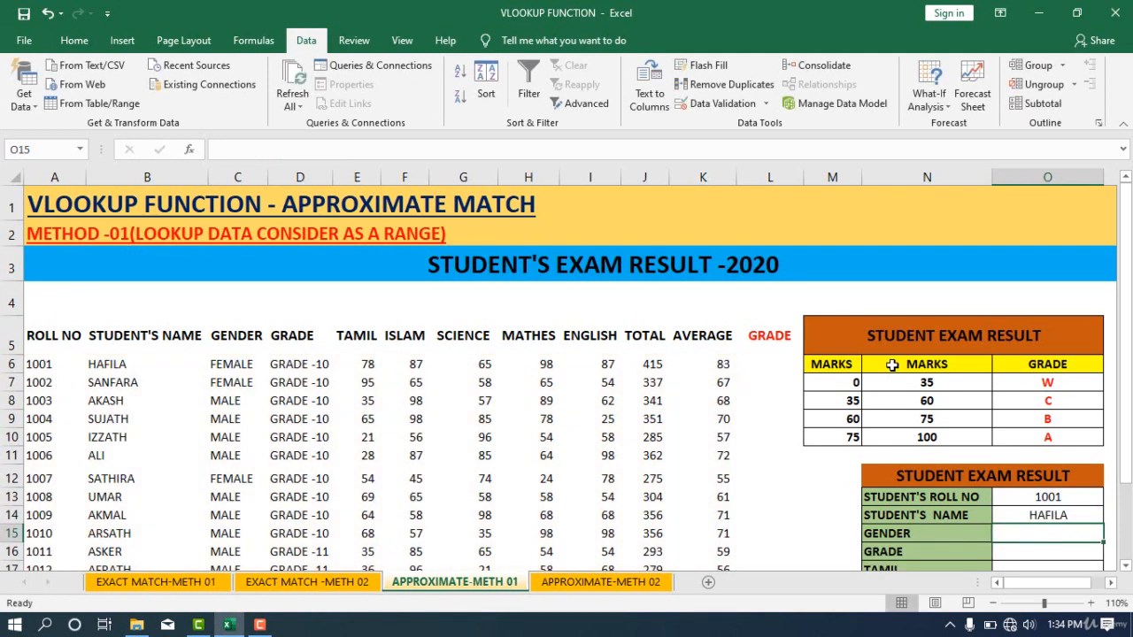
Copy the full formula text =VLOOKUP(O13,A6:K25,2,0) from O14 and leave the cell as it is.
scroll(974, 399, "down", 1)
double_click(1027, 425)
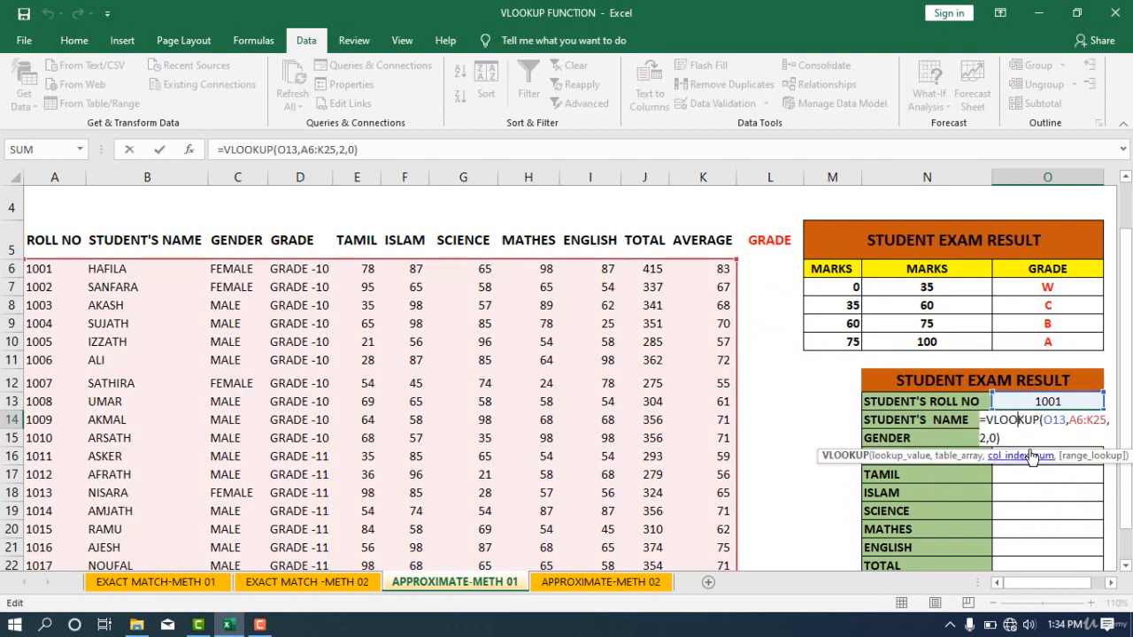
key("Escape")
double_click(1044, 420)
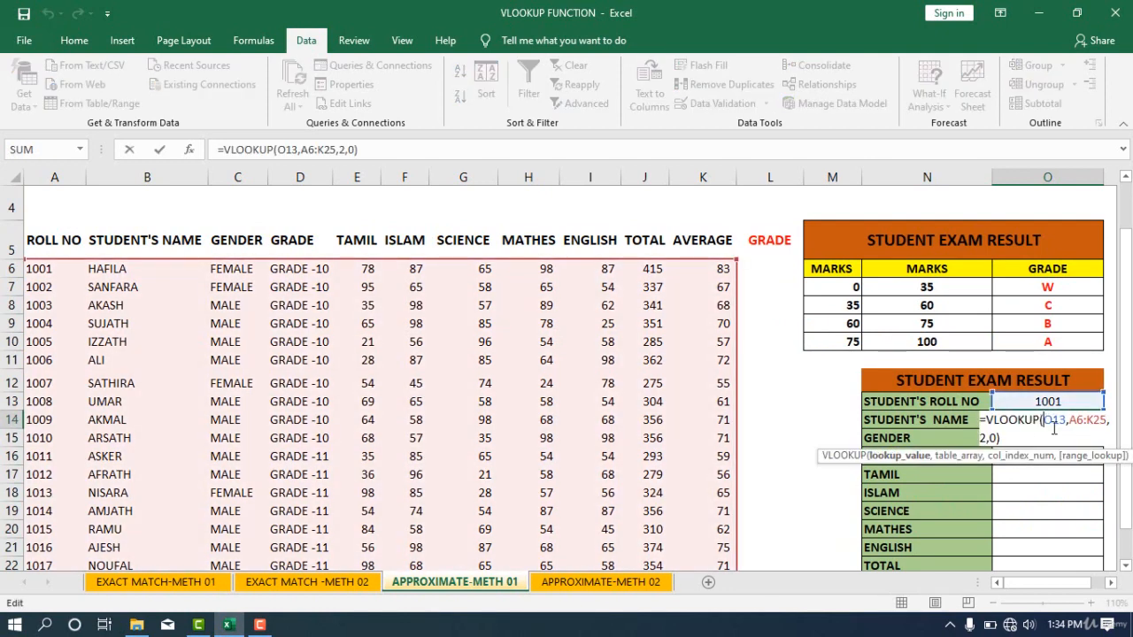
left_click_drag(1027, 441, 950, 401)
key("ctrl+c")
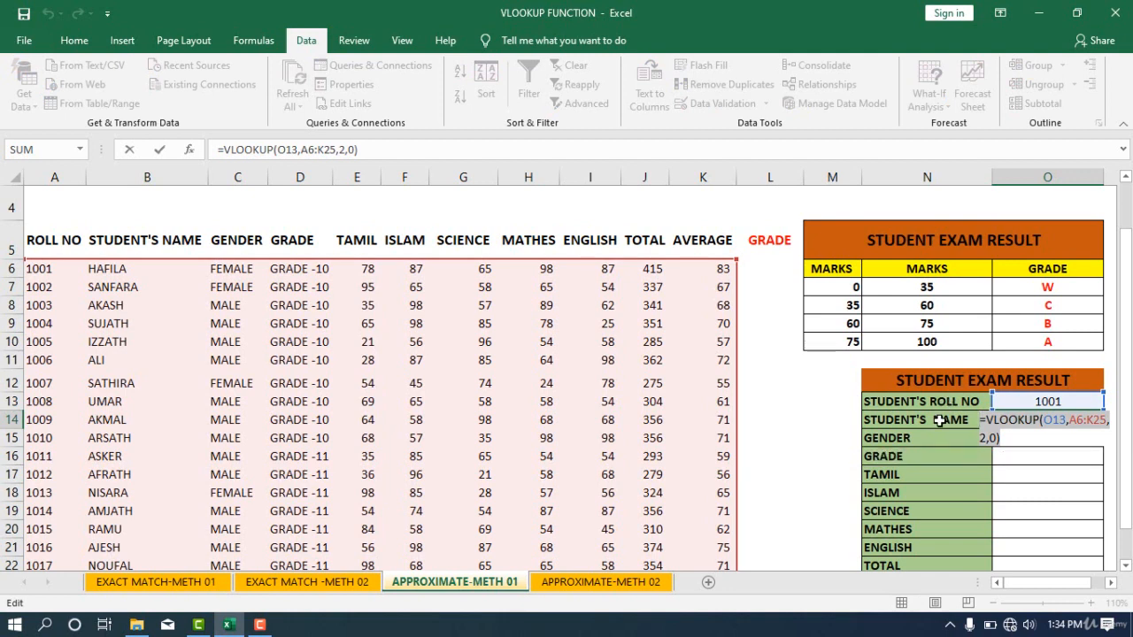
key("Escape")
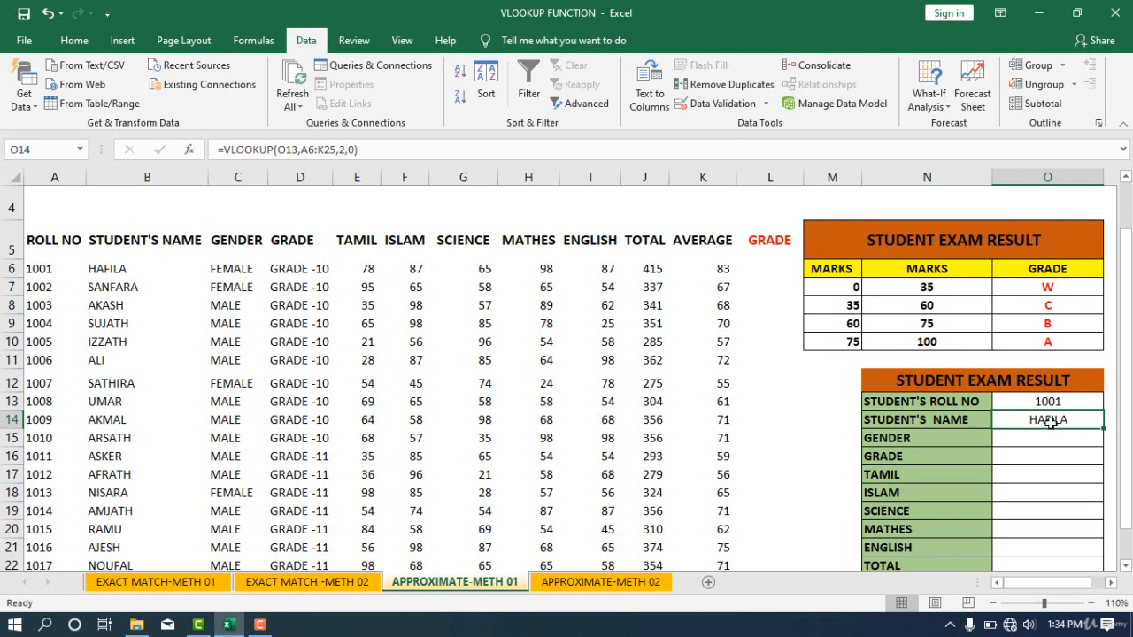
Recheck the O14 formula, and enter the copied VLOOKUP in the gender cell O15 with its column index pointing to the GENDER column.
double_click(1050, 424)
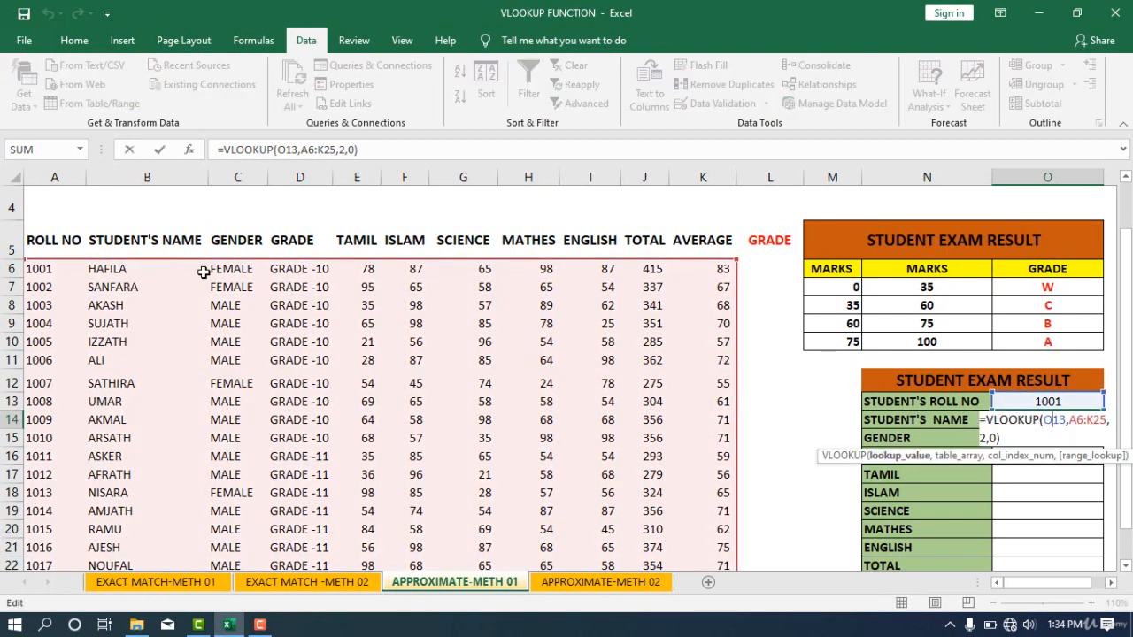
key("ctrl+Return")
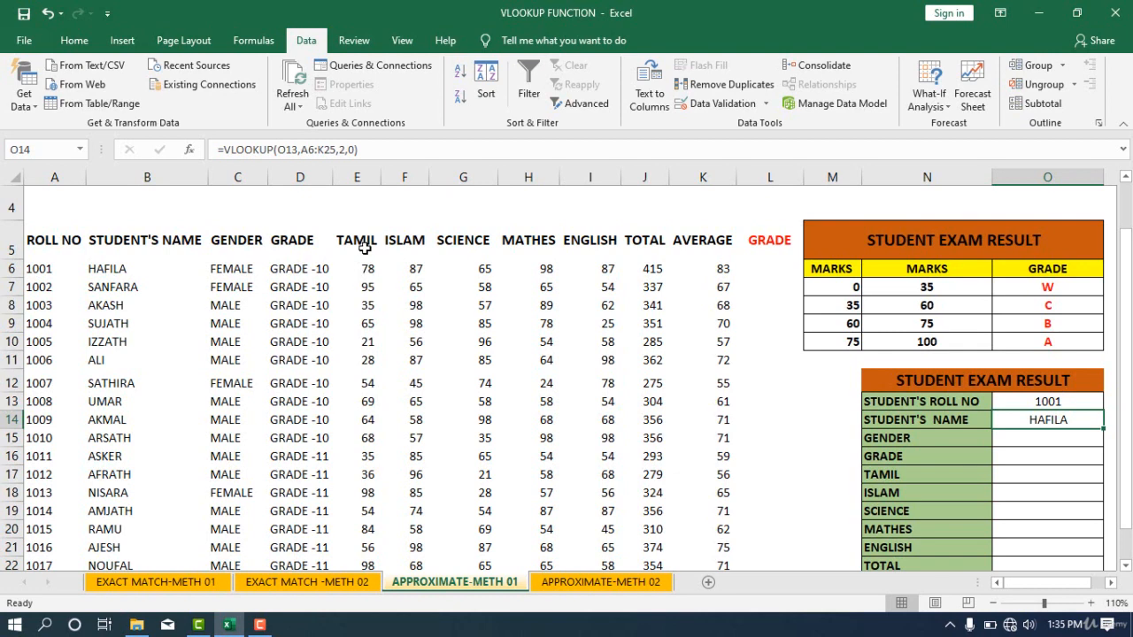
left_click(1007, 437)
key("ctrl+apostrophe")
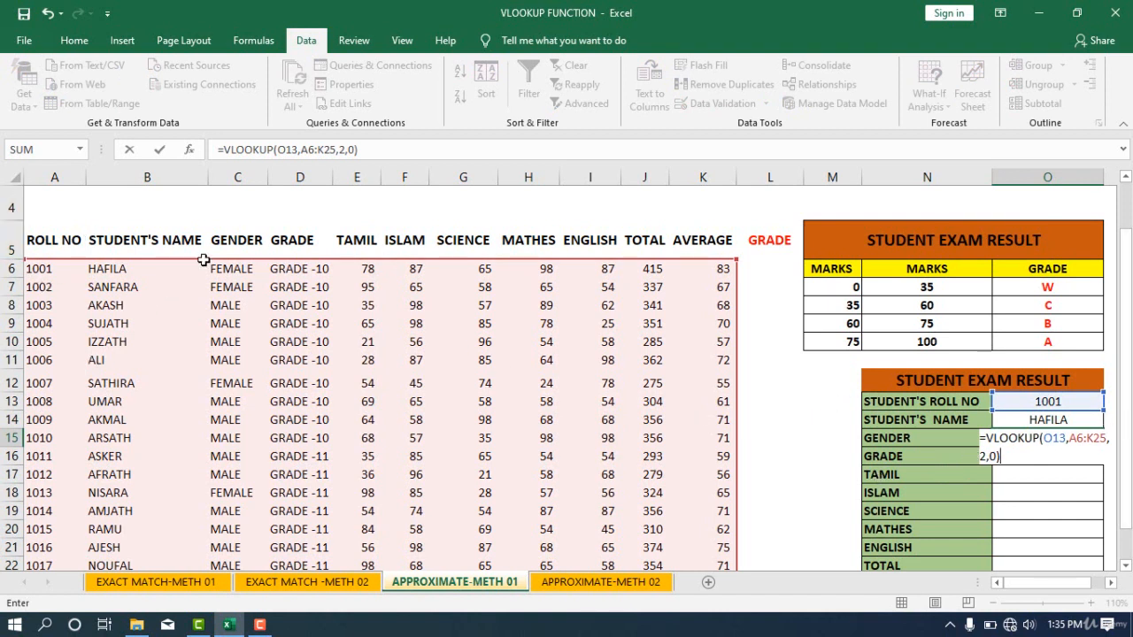
left_click(986, 457)
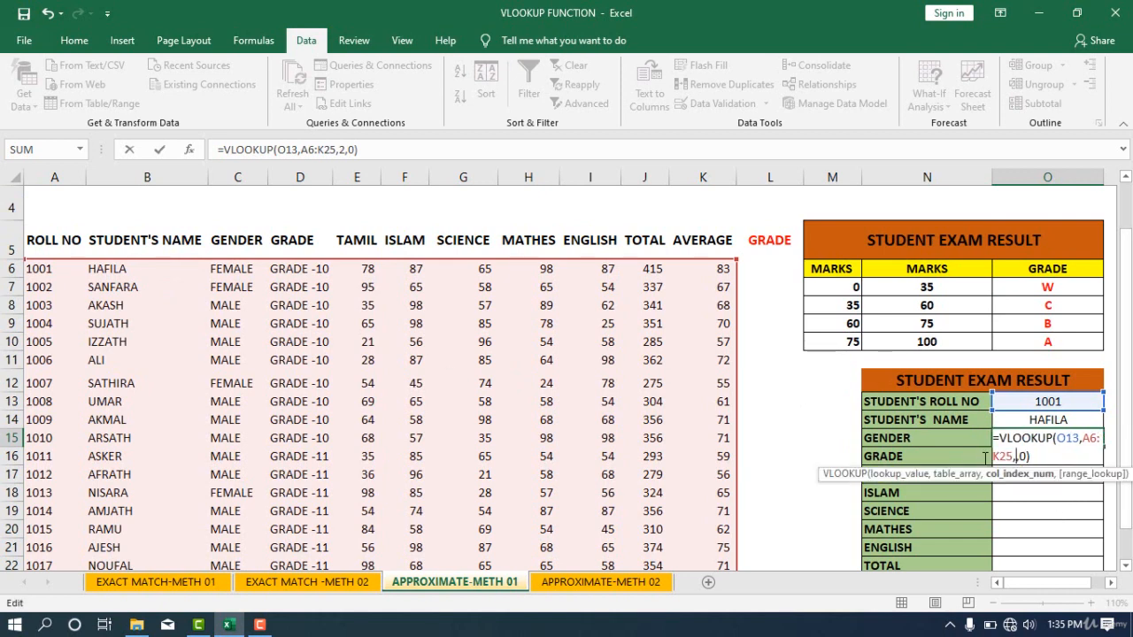
key("Return")
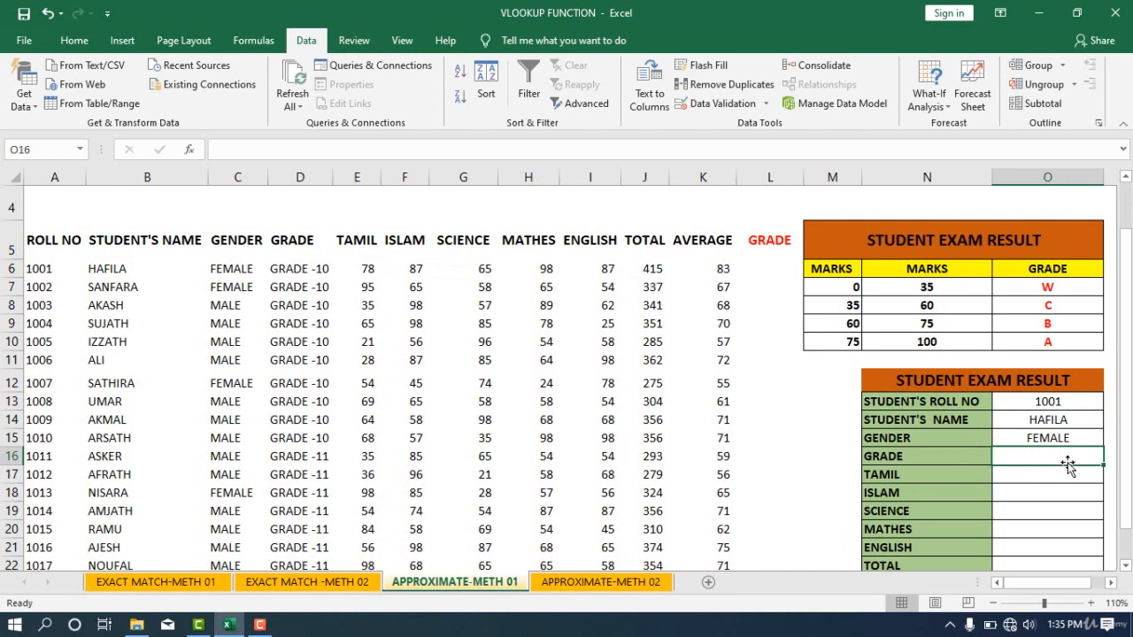
Enter the copied VLOOKUP formula in the form's grade cell O16 with column index 4.
double_click(1069, 460)
key("ctrl+v")
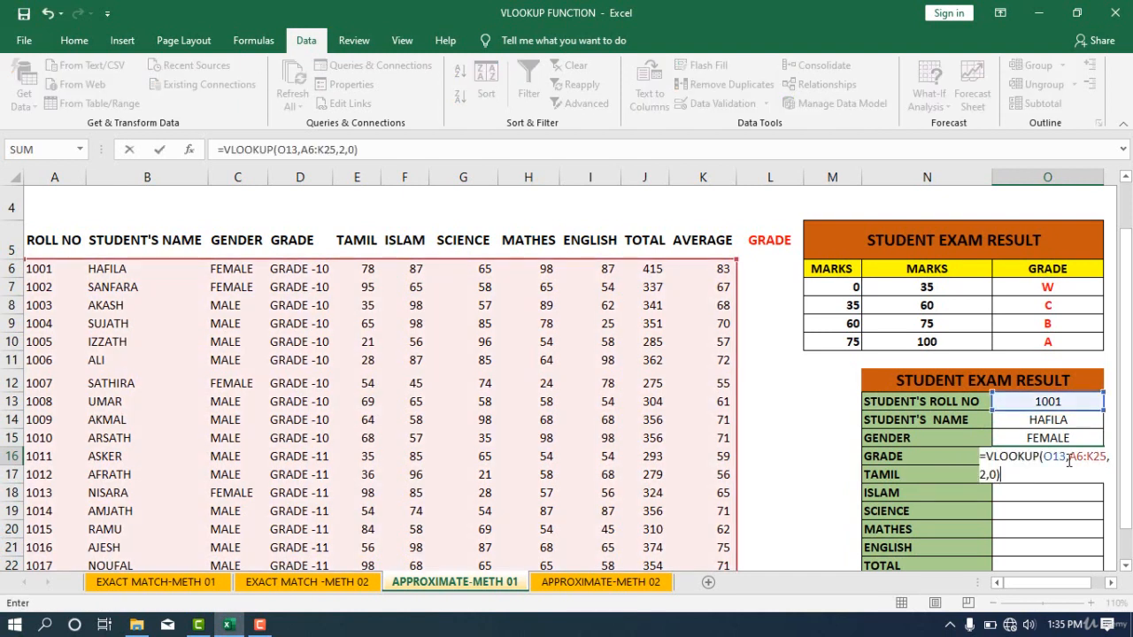
left_click(989, 475)
key("BackSpace")
type("4")
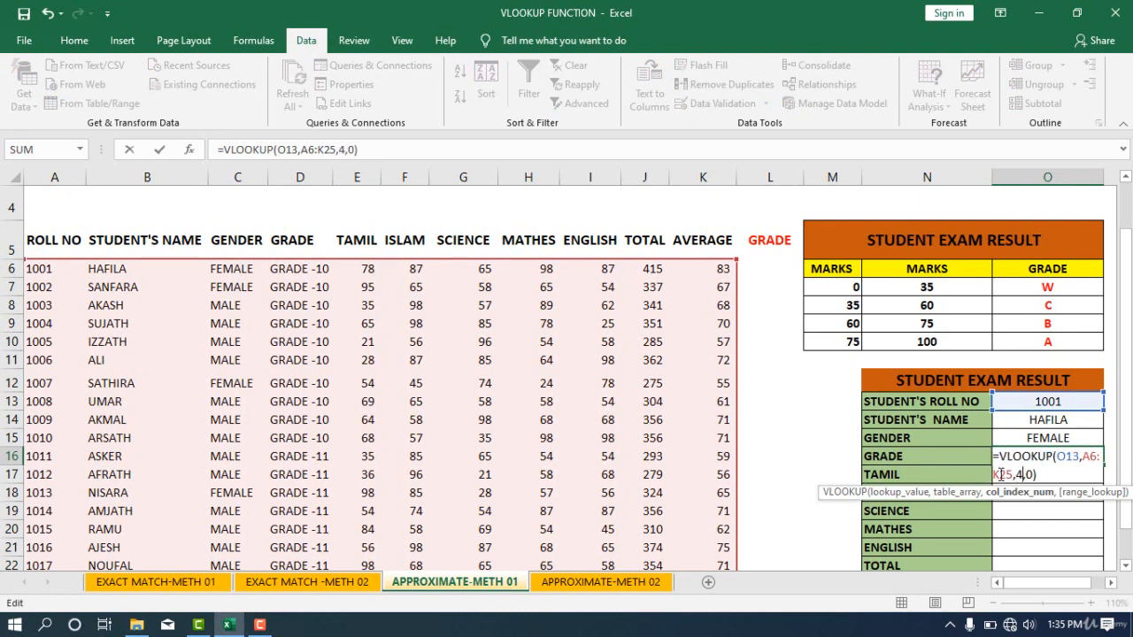
key("Return")
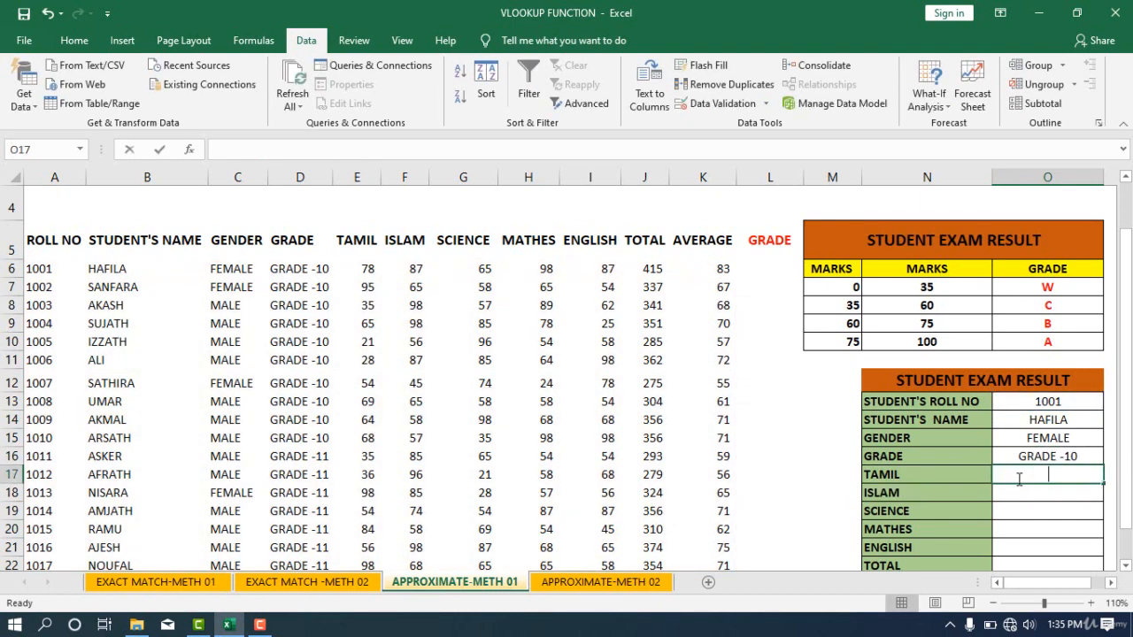
Fill the Tamil marks cell O17 with the copied VLOOKUP formula, setting its column index to 5.
key("ctrl+v")
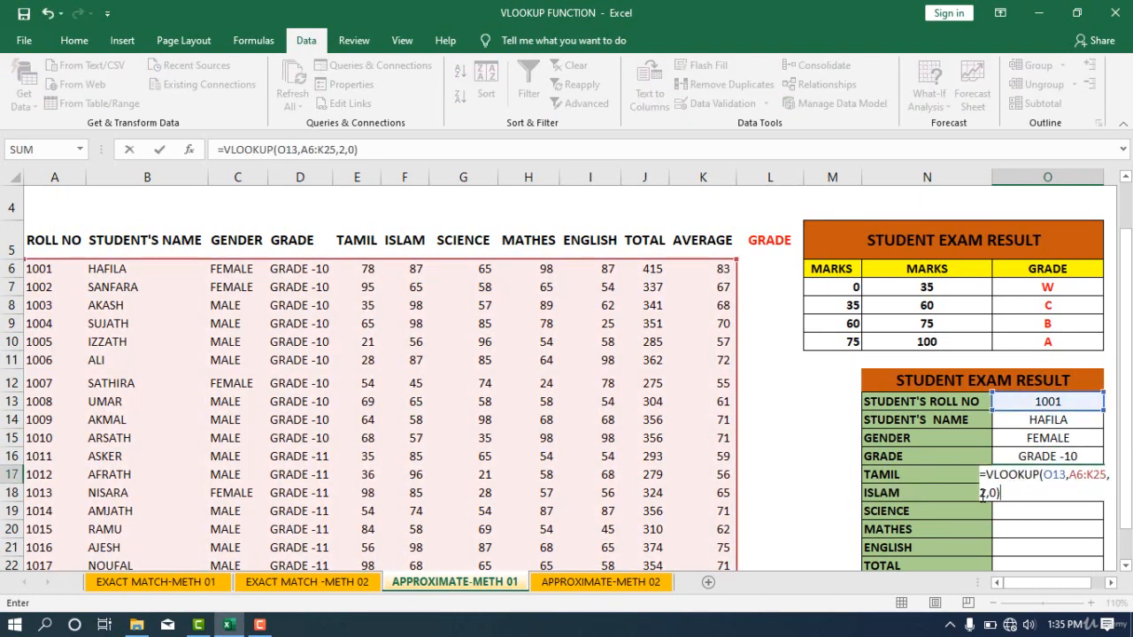
left_click(983, 494)
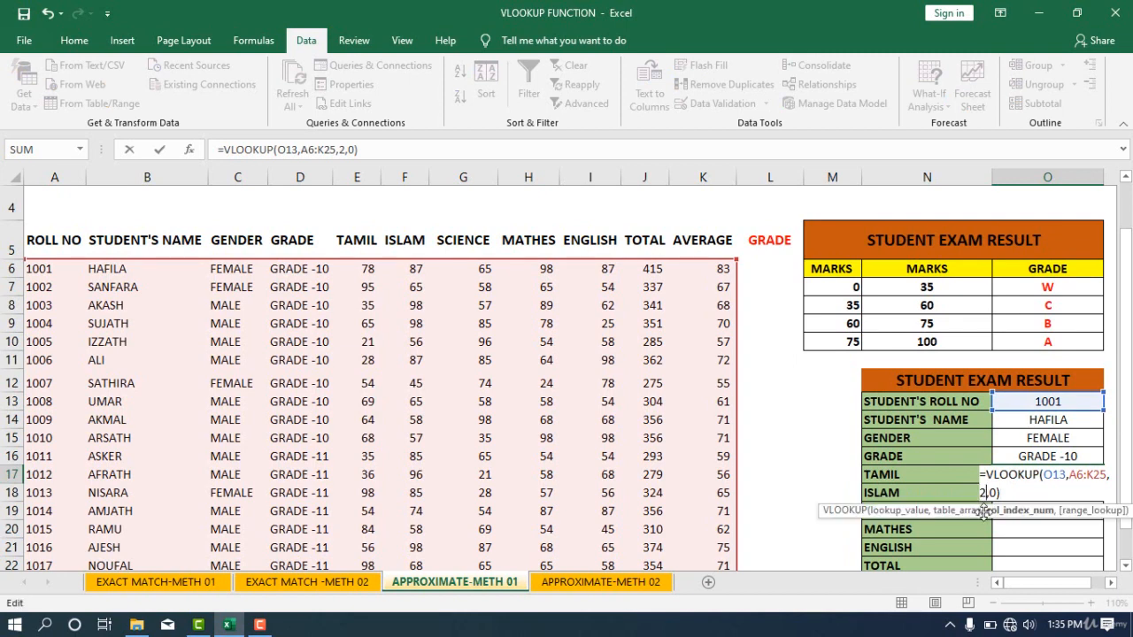
key("BackSpace")
type("5")
key("Return")
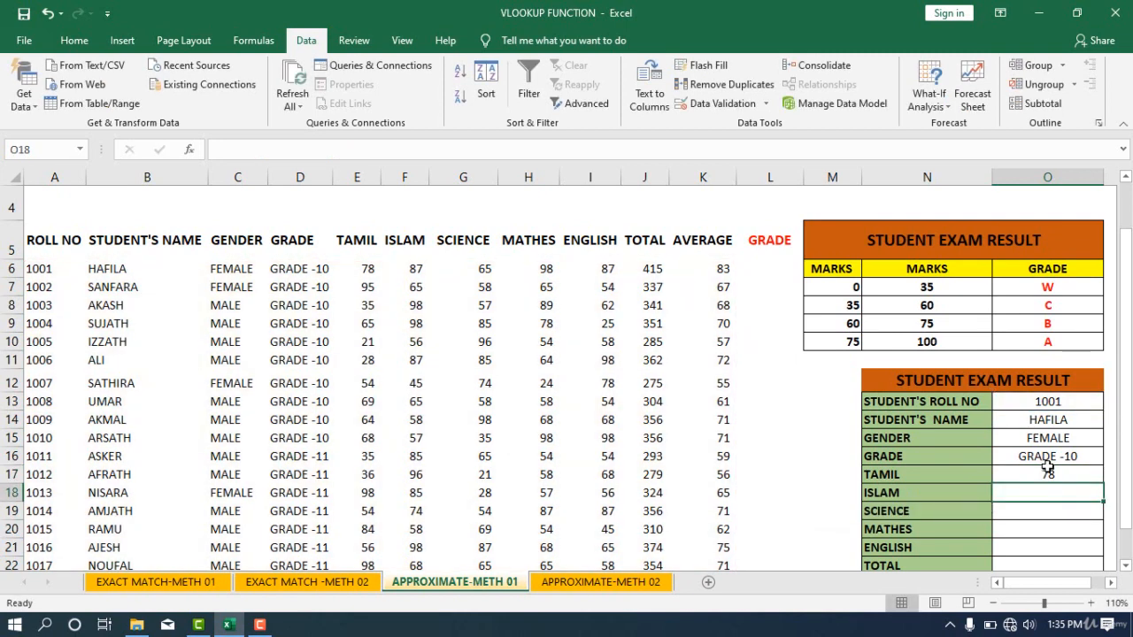
Fill the Islam marks cell O18 with the copied VLOOKUP formula, setting its column index to 6.
key("ctrl+v")
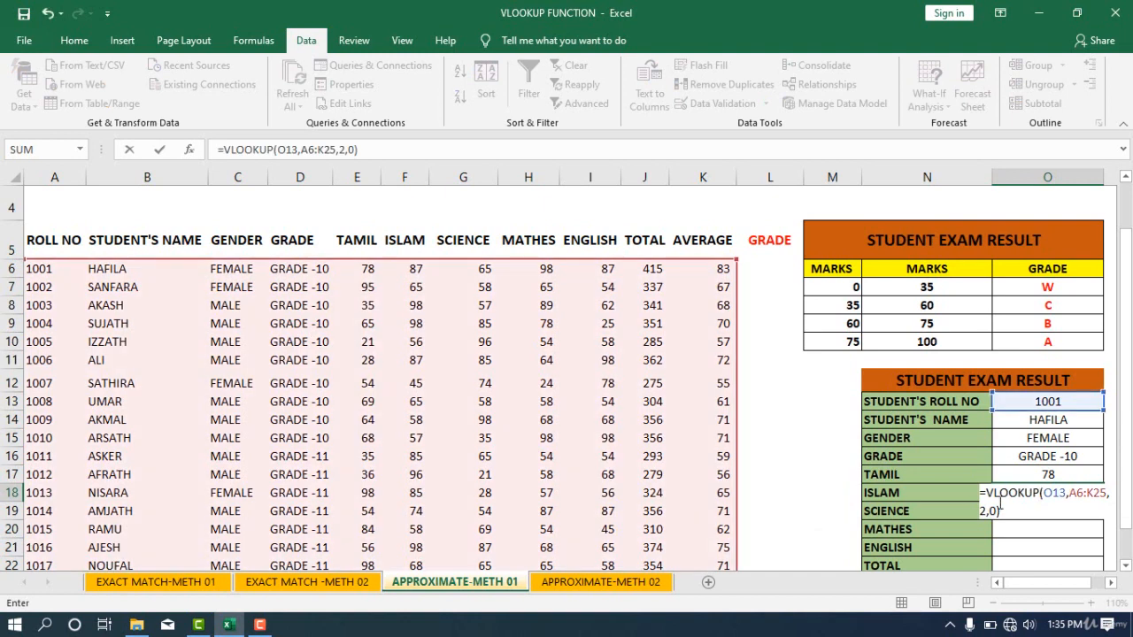
left_click(988, 510)
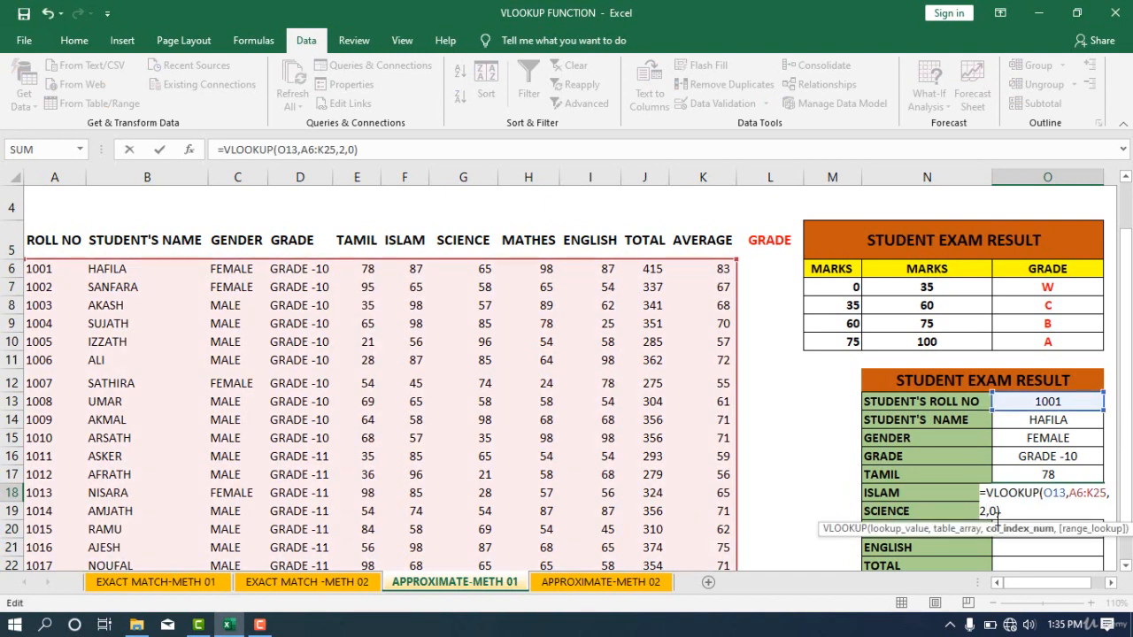
key("BackSpace")
type("6")
key("Return")
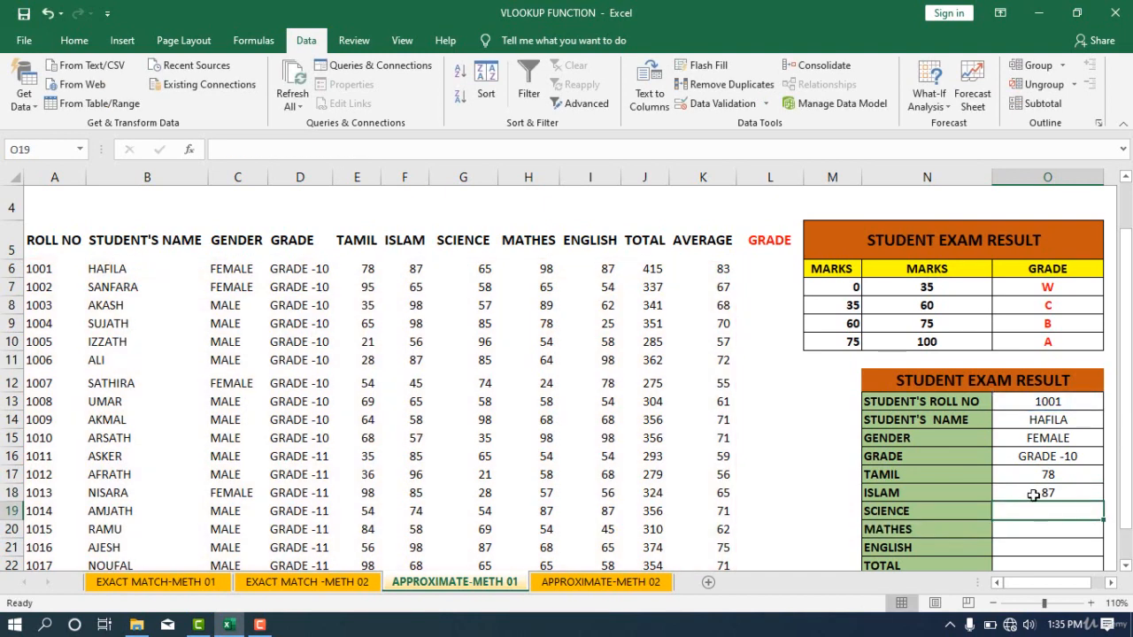
Fill the Science marks cell O19 with the copied VLOOKUP formula, setting its column index to 7.
double_click(1022, 516)
key("ctrl+v")
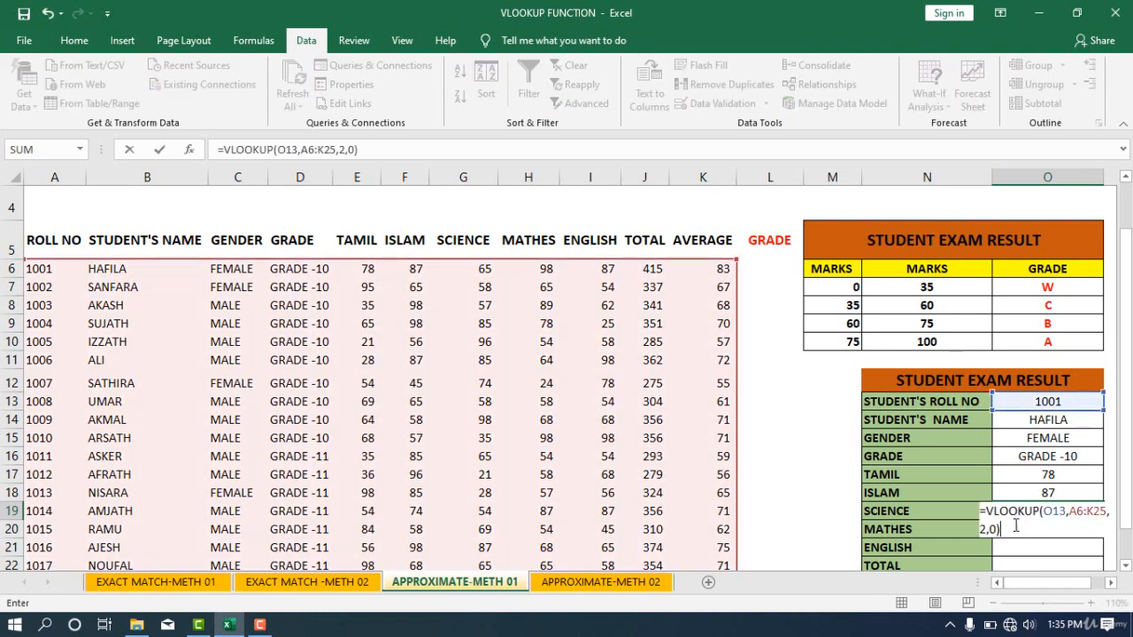
left_click(988, 529)
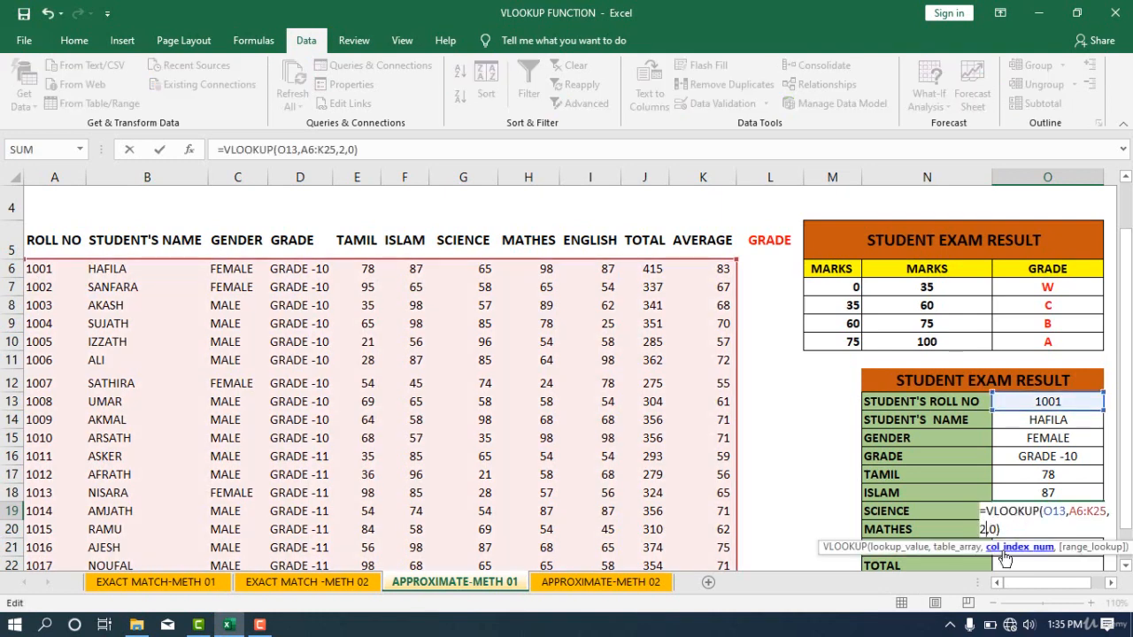
key("BackSpace")
type("7")
key("Return")
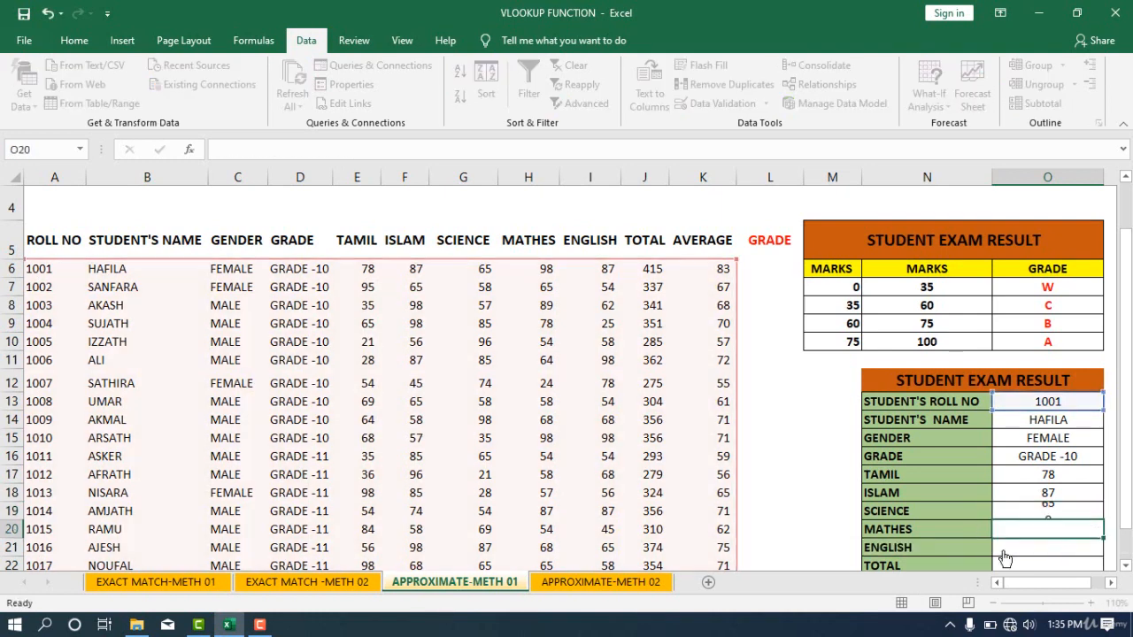
Fill the Mathes marks cell O20 with the copied VLOOKUP formula, setting its column index to 8.
double_click(1027, 529)
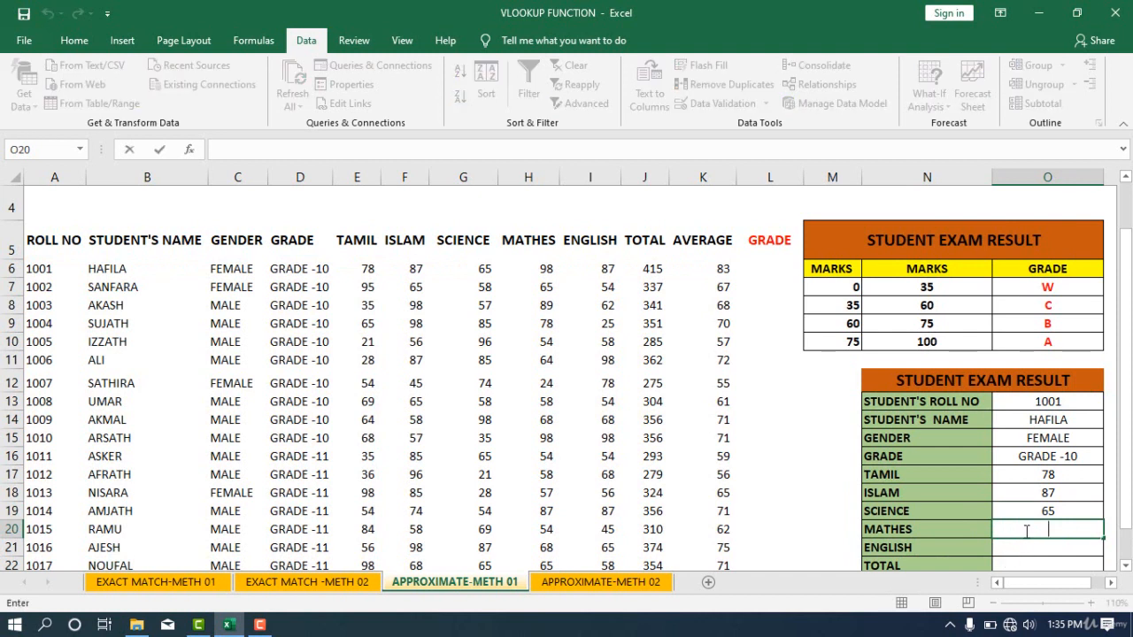
key("ctrl+v")
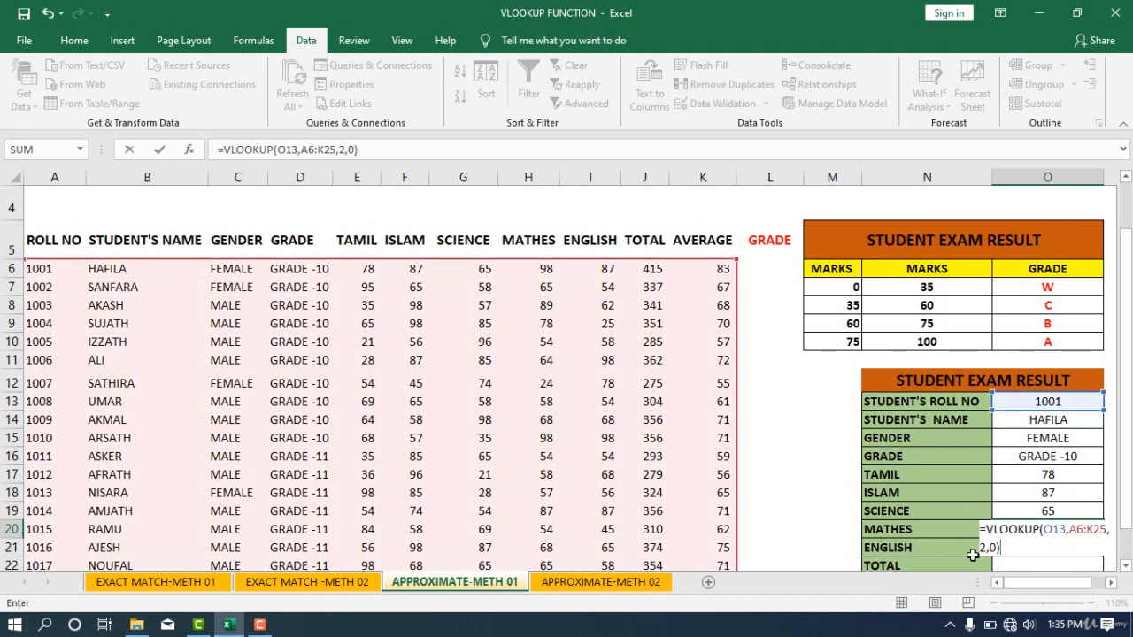
left_click(985, 549)
key("BackSpace")
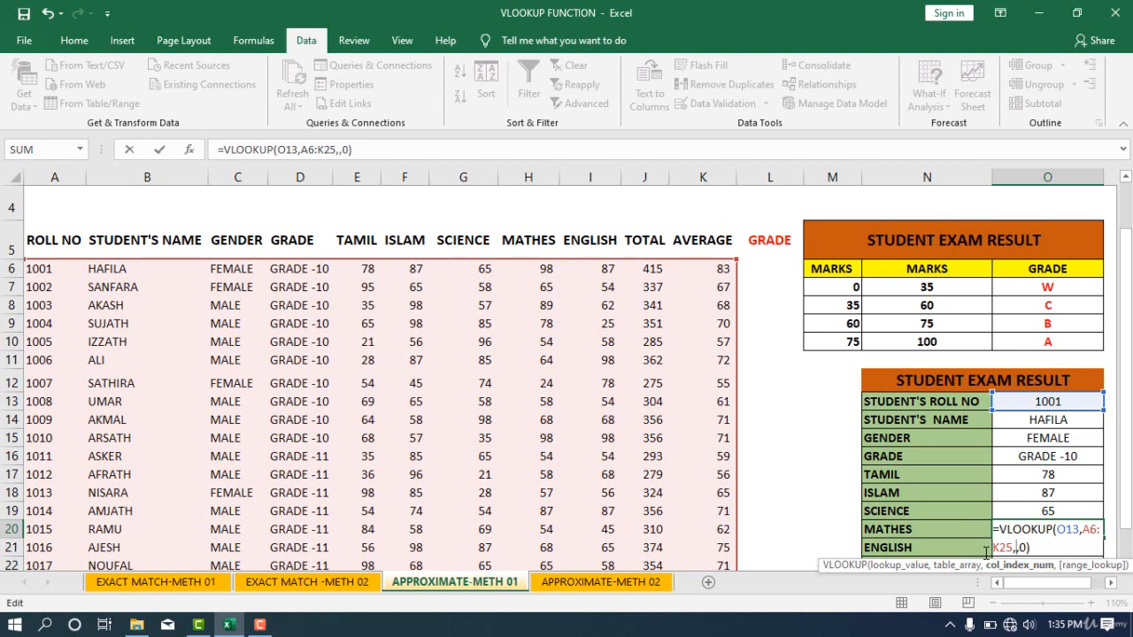
type("8")
key("Return")
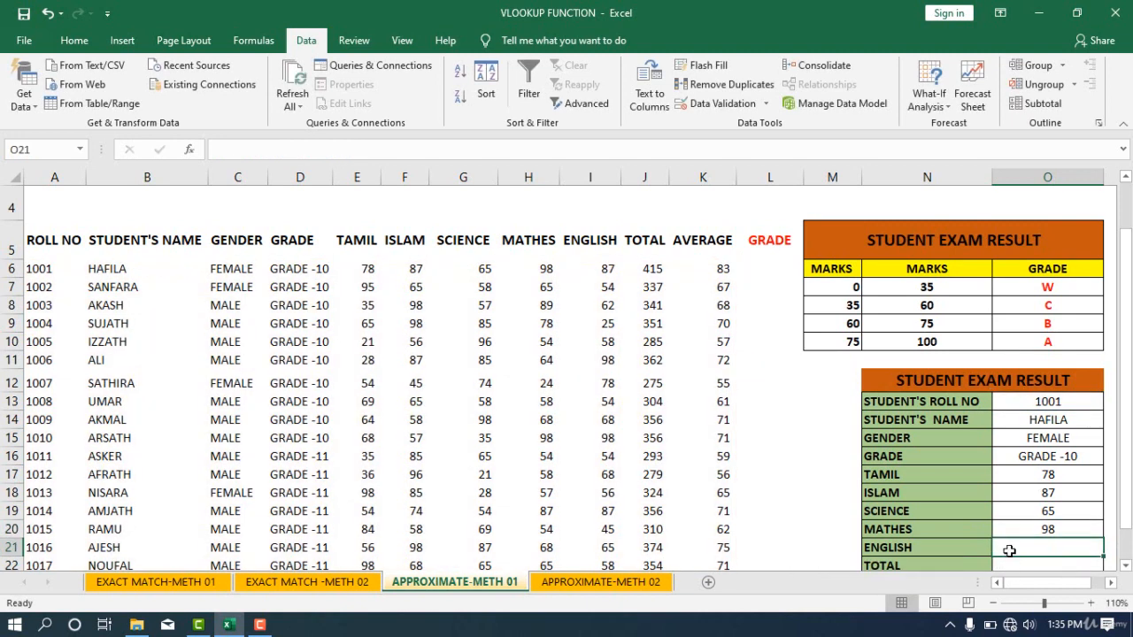
Fill the English marks cell O21 with the copied VLOOKUP formula, setting its column index to 9.
double_click(1009, 551)
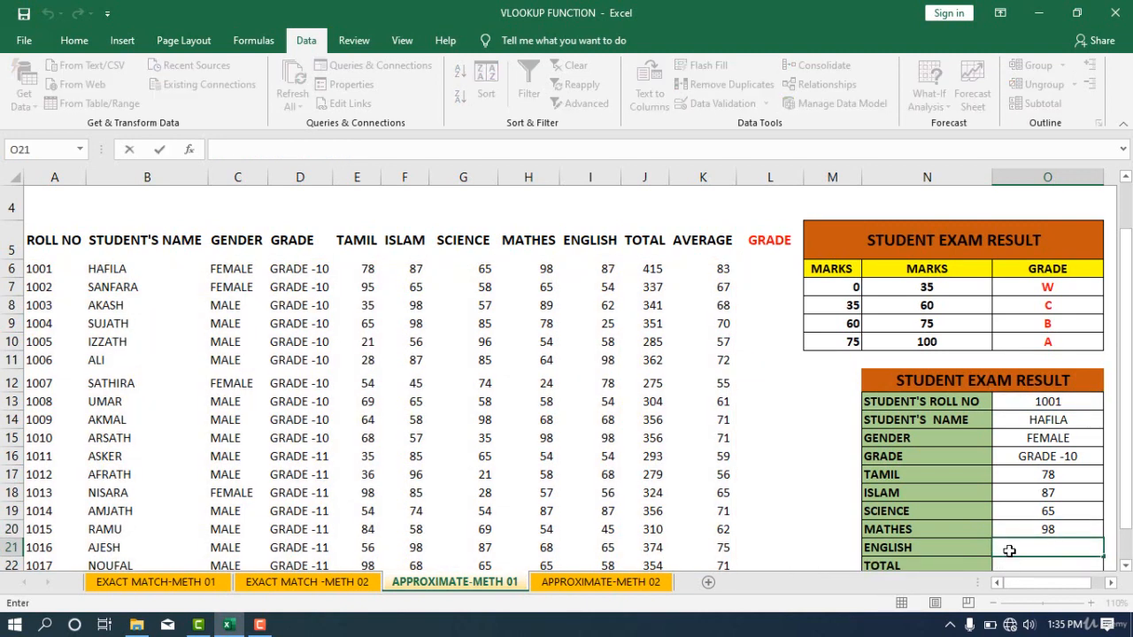
type("=VLOOKUP(O13,A6:K25,2,0)")
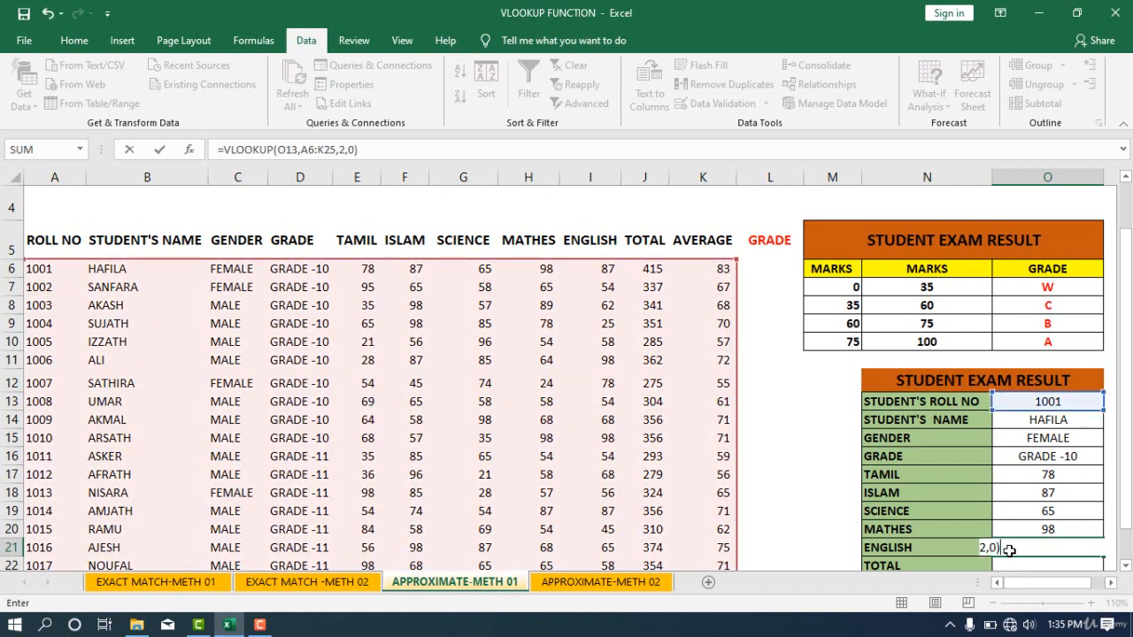
left_click(986, 549)
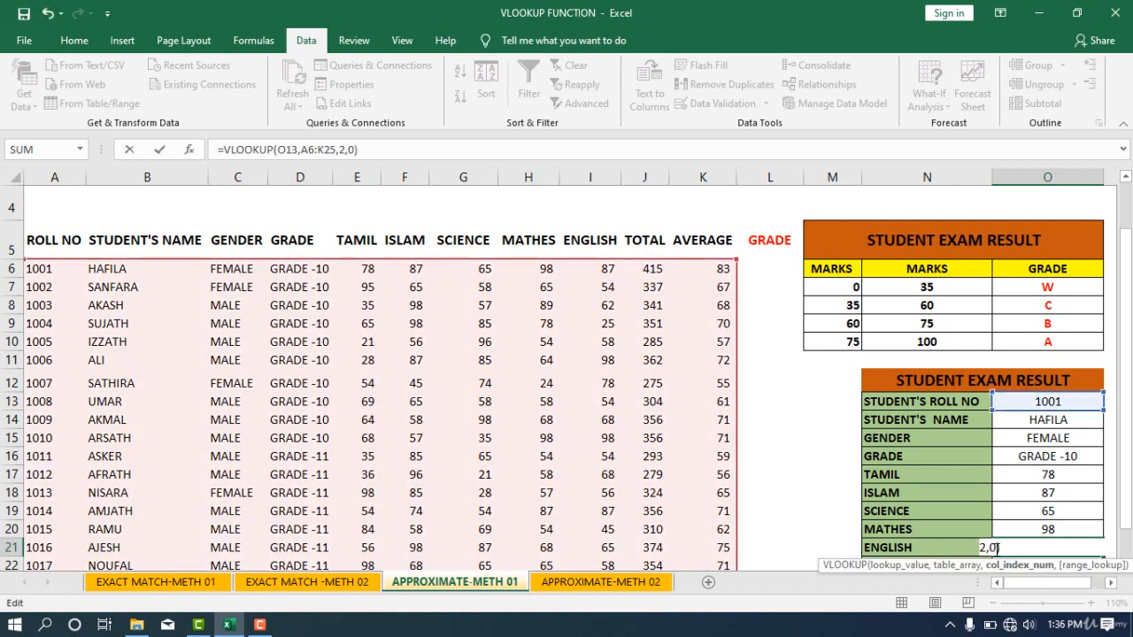
key("BackSpace")
type("9")
key("Return")
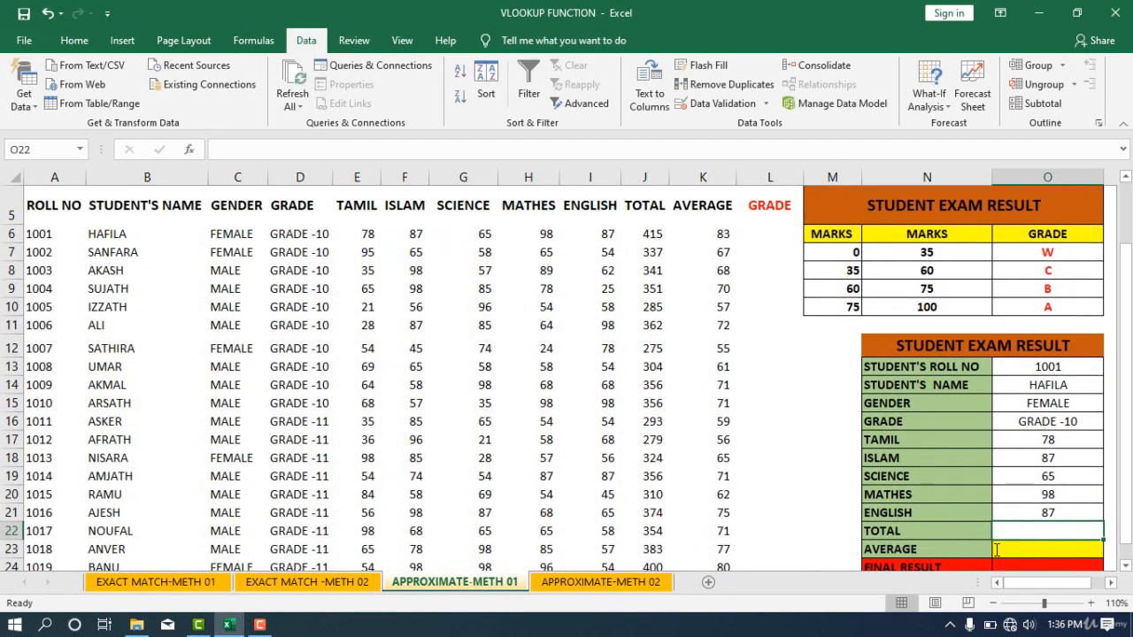
Fill the total cell O22 with the copied VLOOKUP formula, setting its column index to 10.
double_click(1022, 528)
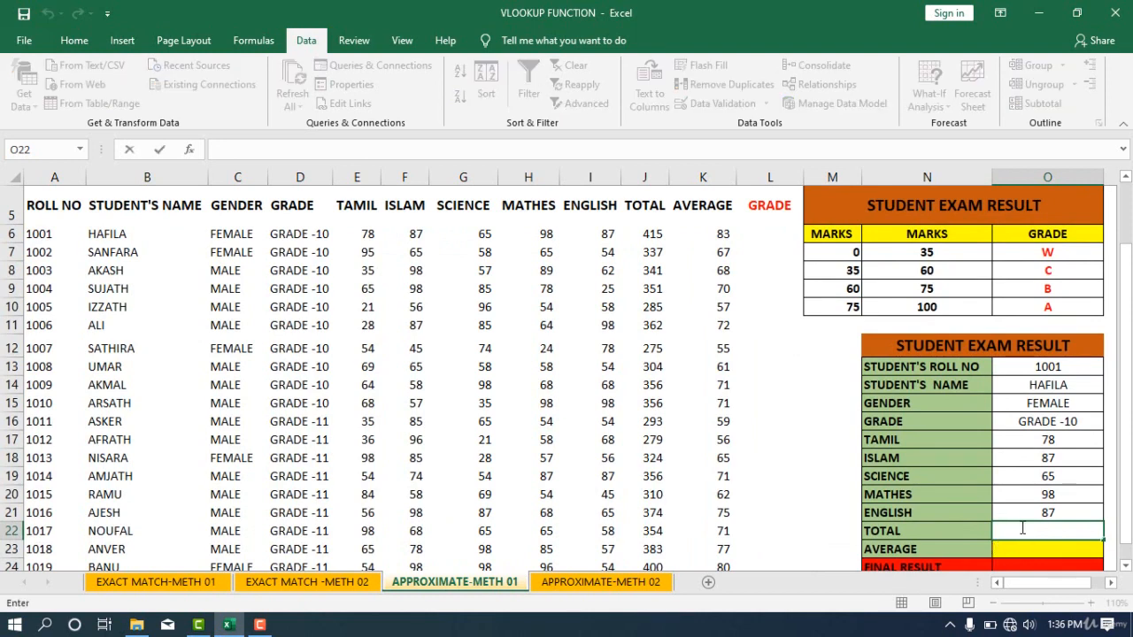
type("=VLOOKUP(O13,A6:K25,2,0)")
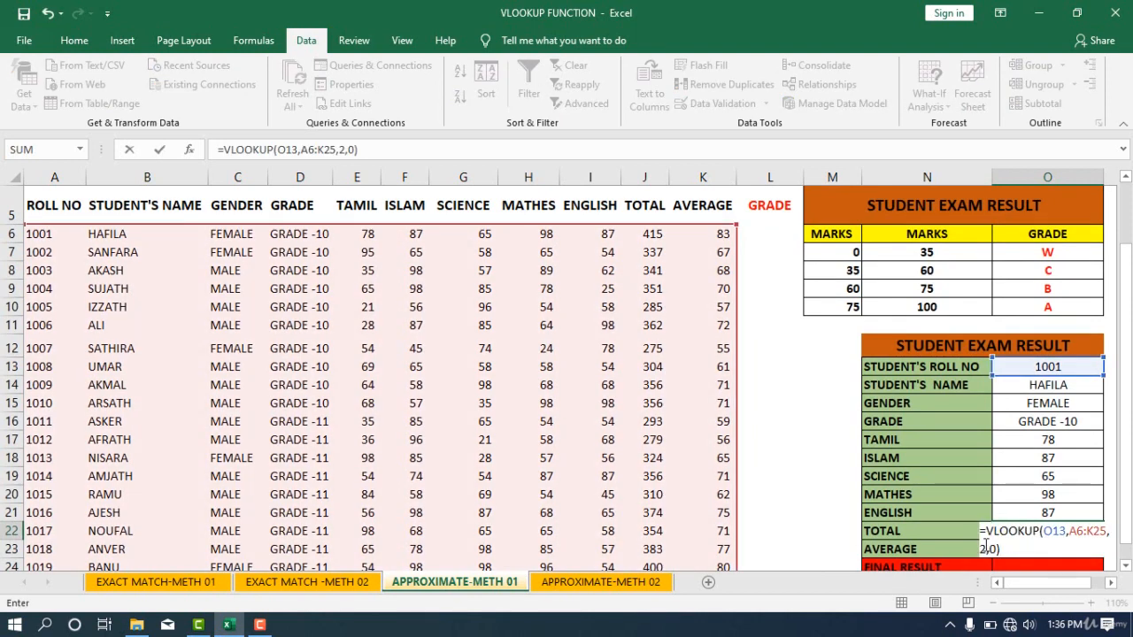
left_click(986, 549)
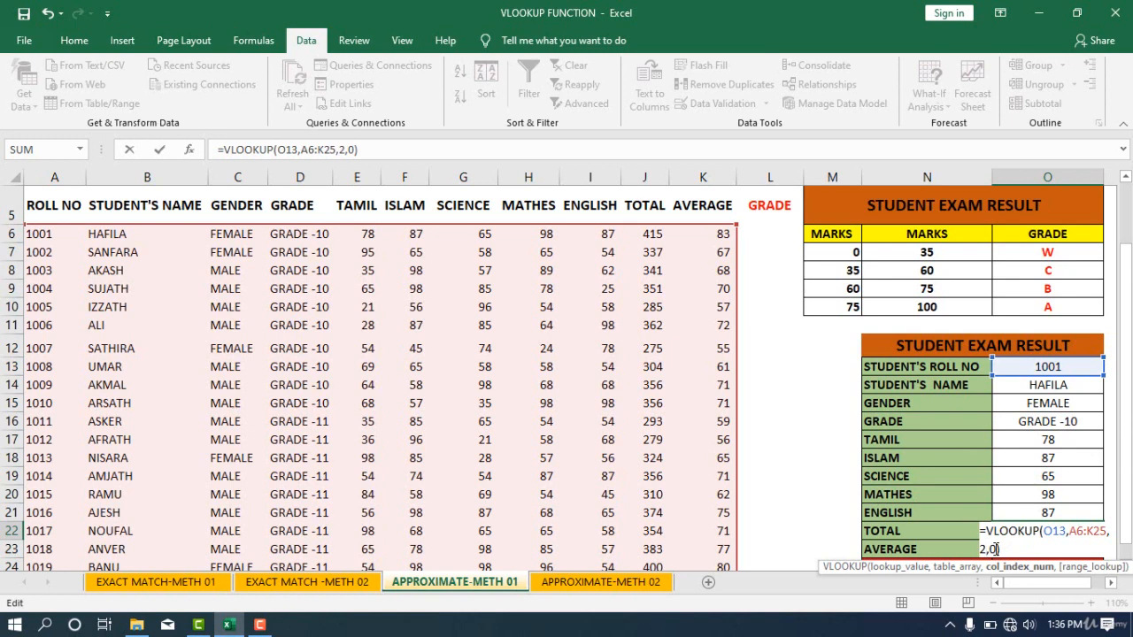
key("BackSpace")
type("10")
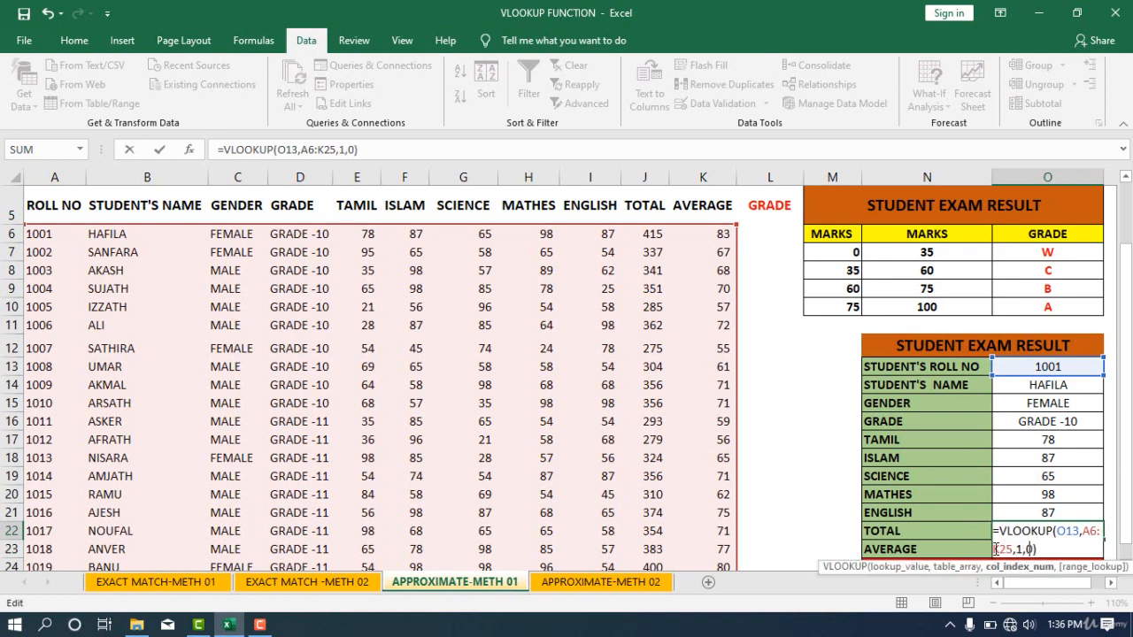
key("Return")
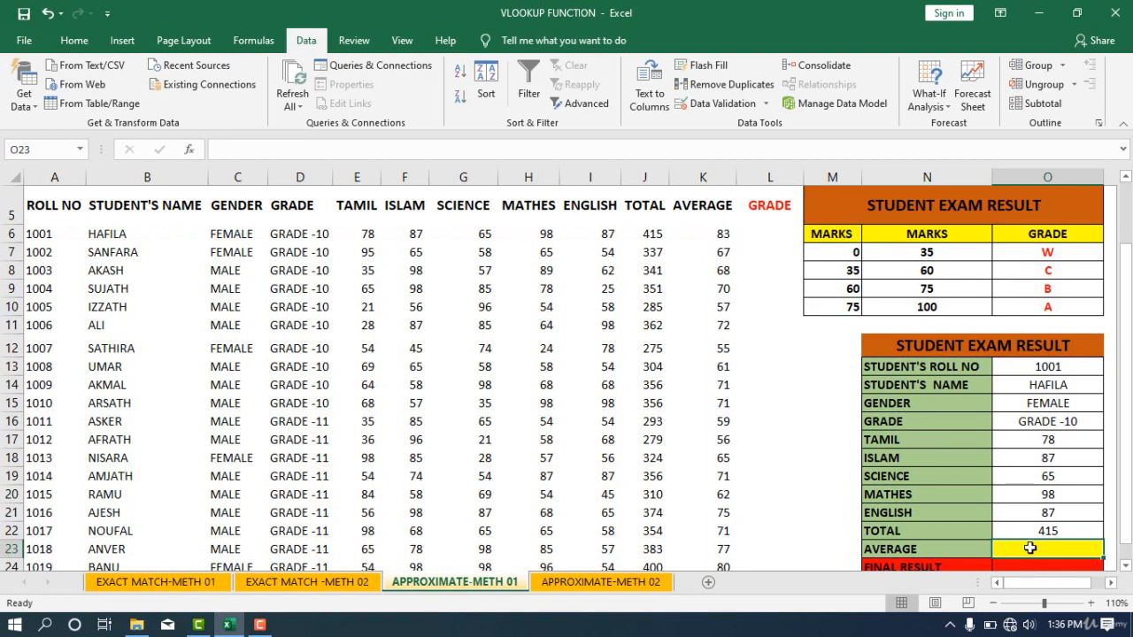
Fill the average cell O23 with the copied VLOOKUP formula using column index 11, and go over O14:O23 down to the final result cell O24.
double_click(1031, 548)
type("=VLOOKUP(O13,A6:K25,2,0)")
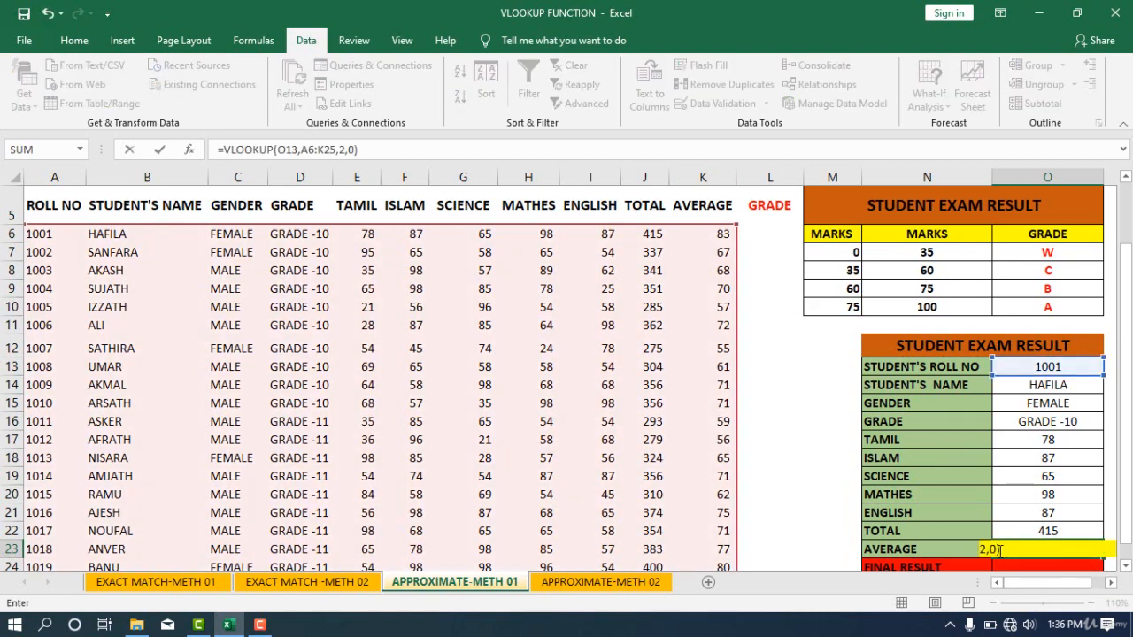
left_click(987, 549)
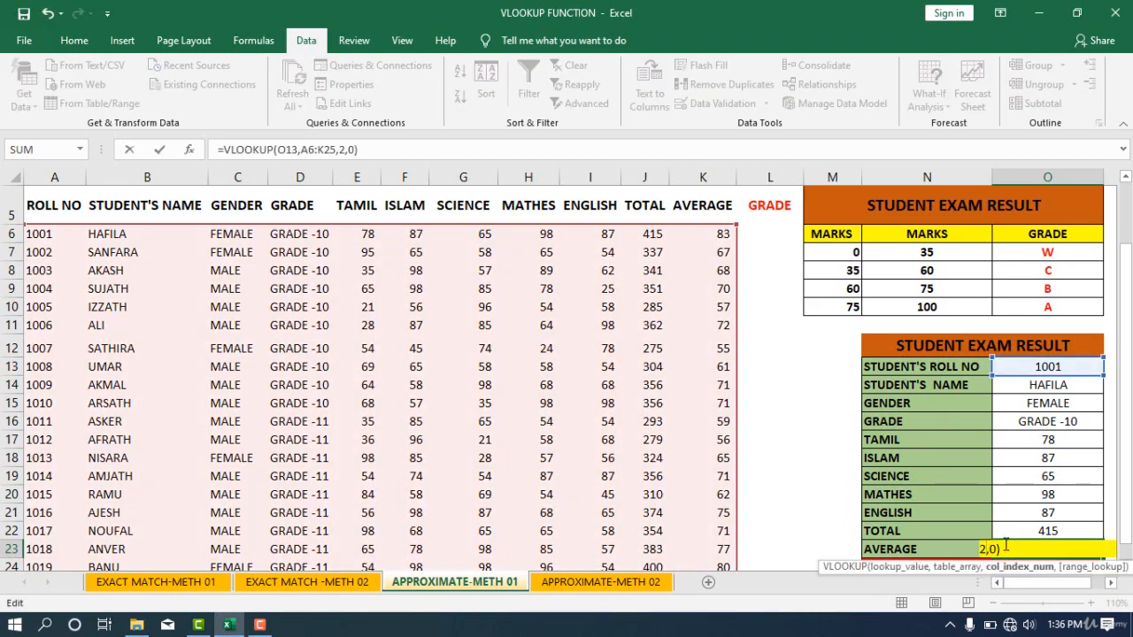
key("BackSpace")
type("11")
key("Return")
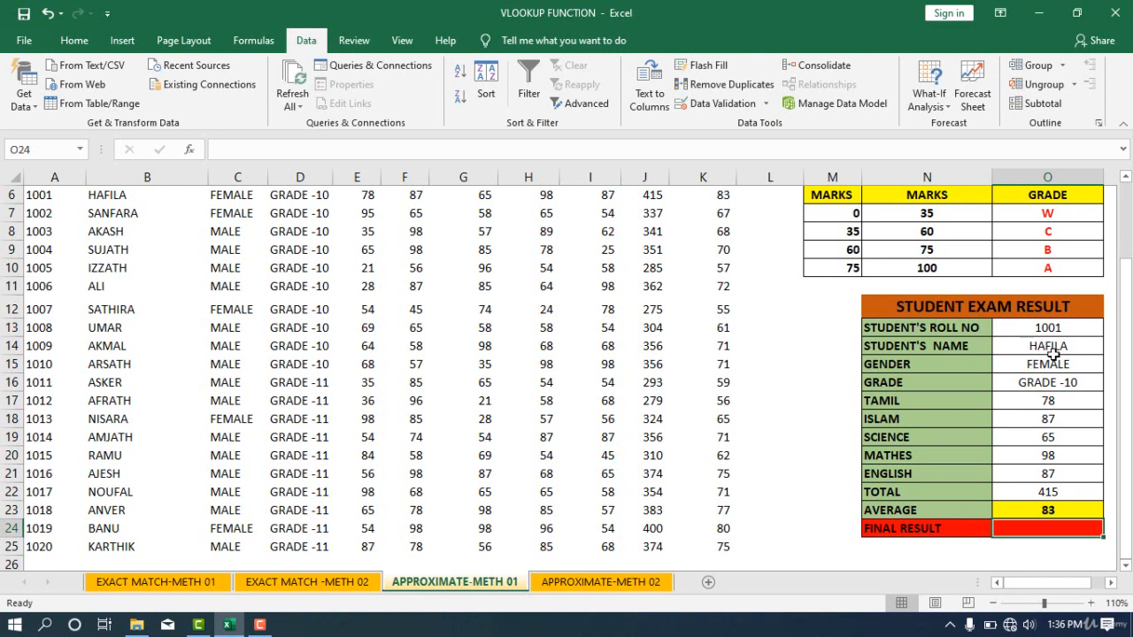
left_click_drag(1058, 347, 1057, 510)
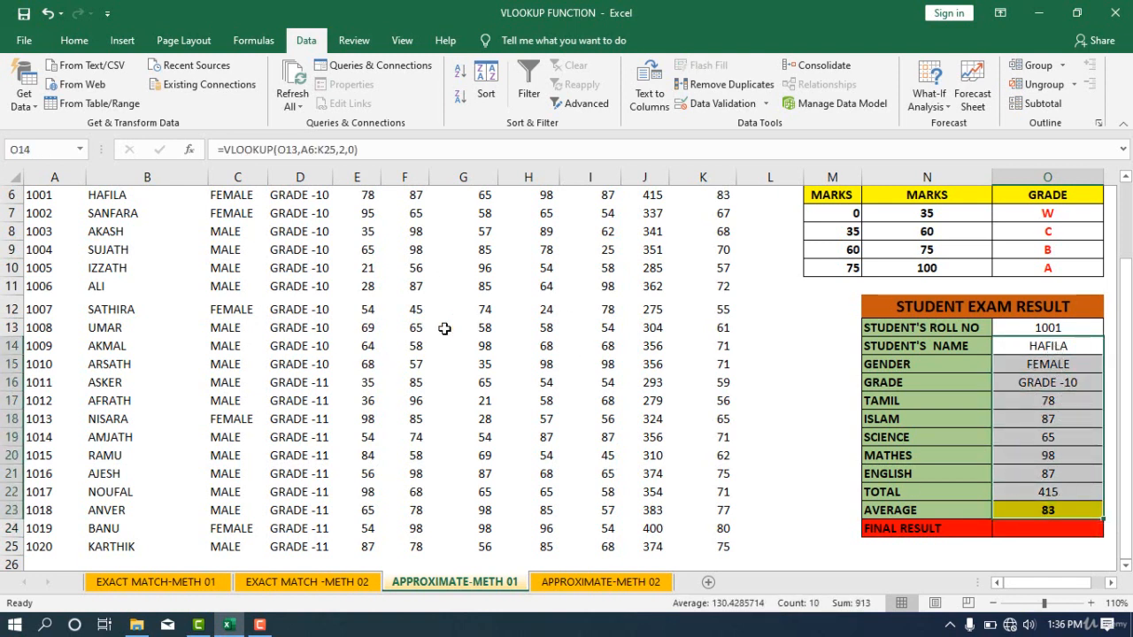
left_click(1017, 532)
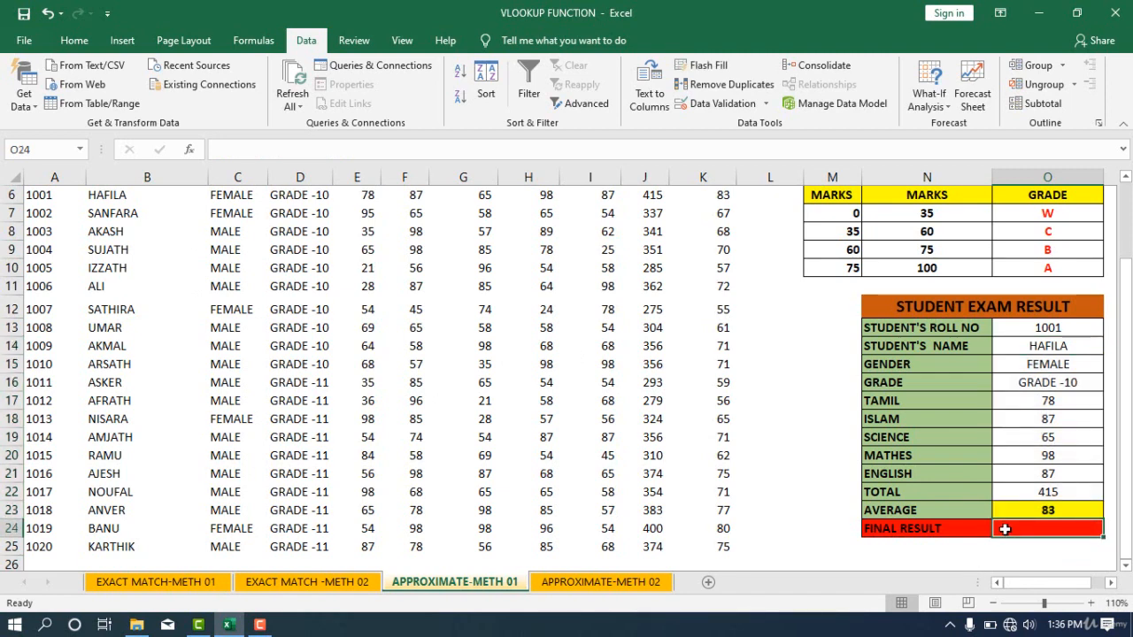
Start a VLOOKUP formula in the final result cell O24, using the average cell O23 as the lookup value.
scroll(1005, 529, "up", 1)
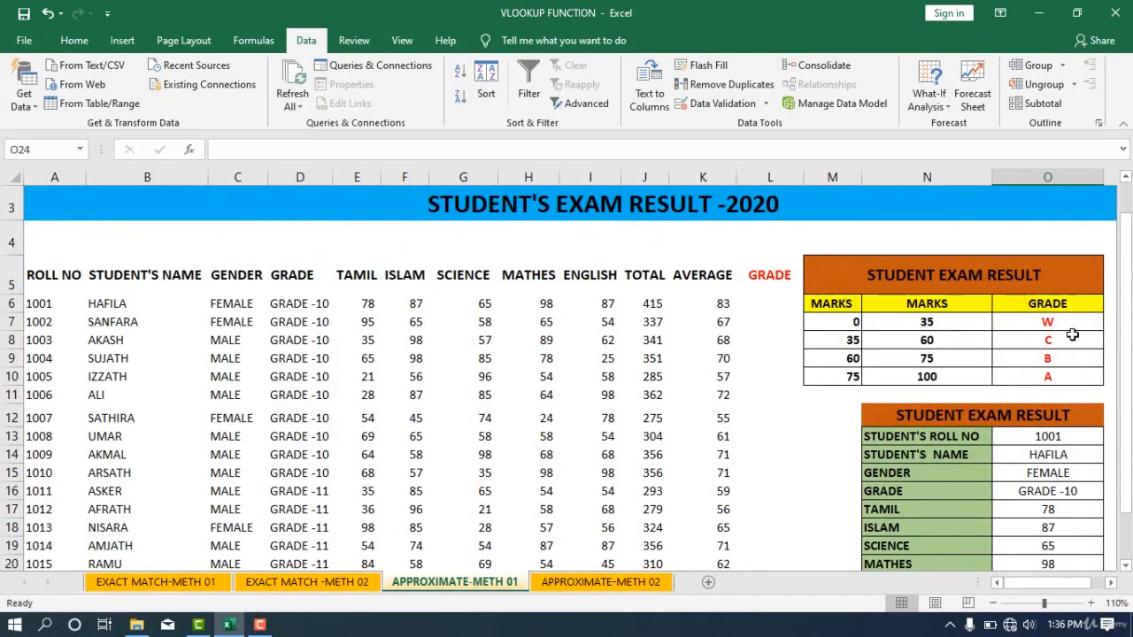
scroll(1072, 334, "down", 2)
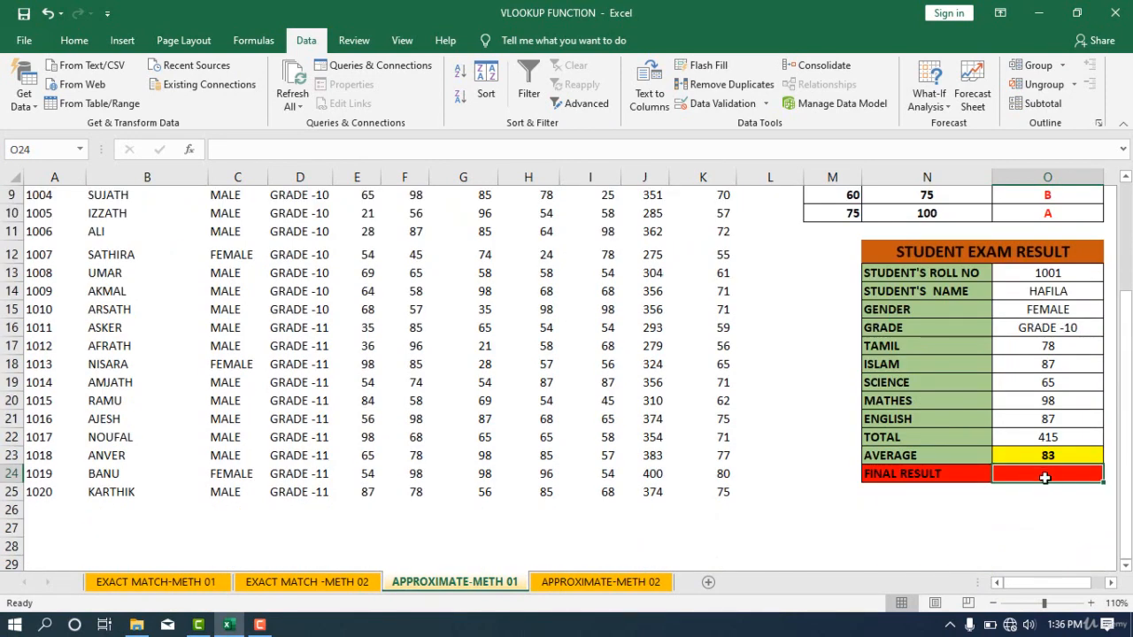
scroll(1045, 478, "up", 1)
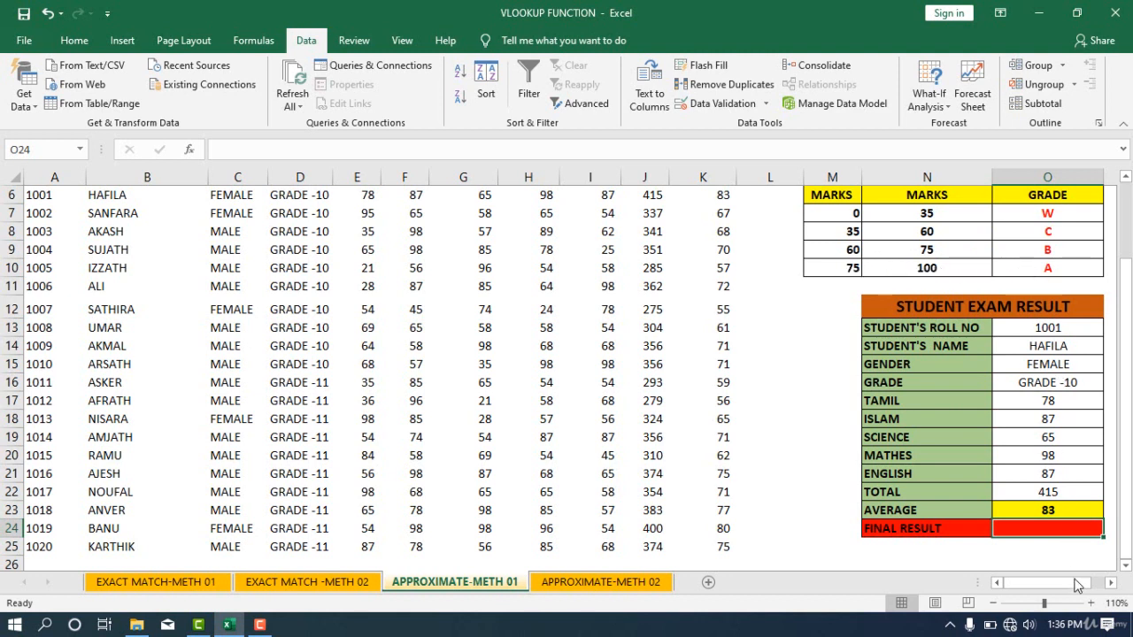
double_click(1010, 533)
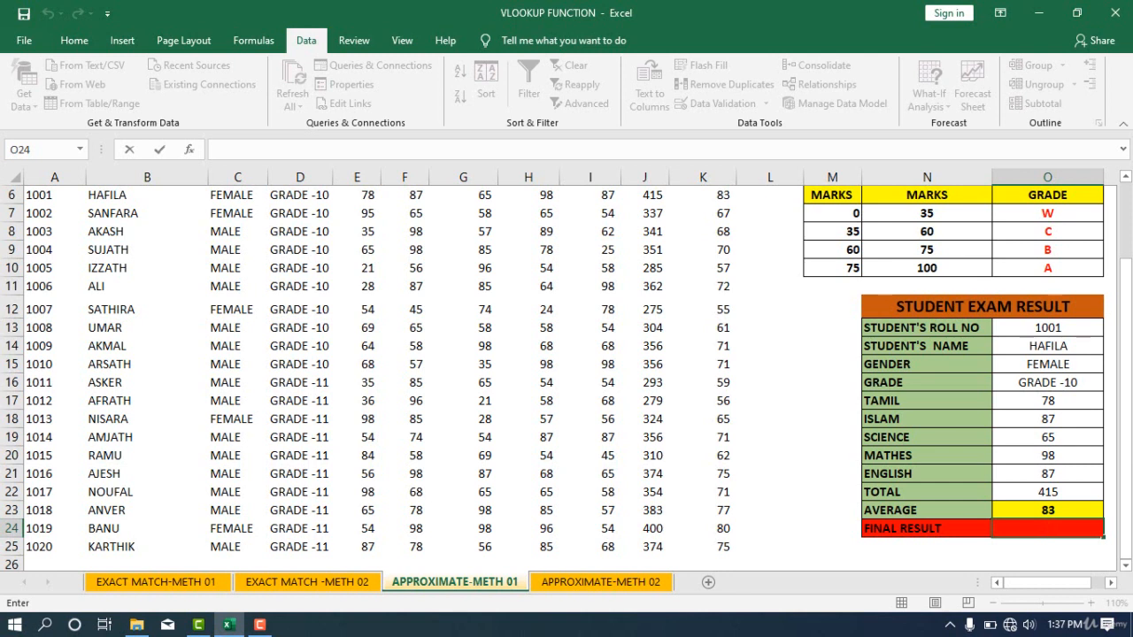
type("=(V")
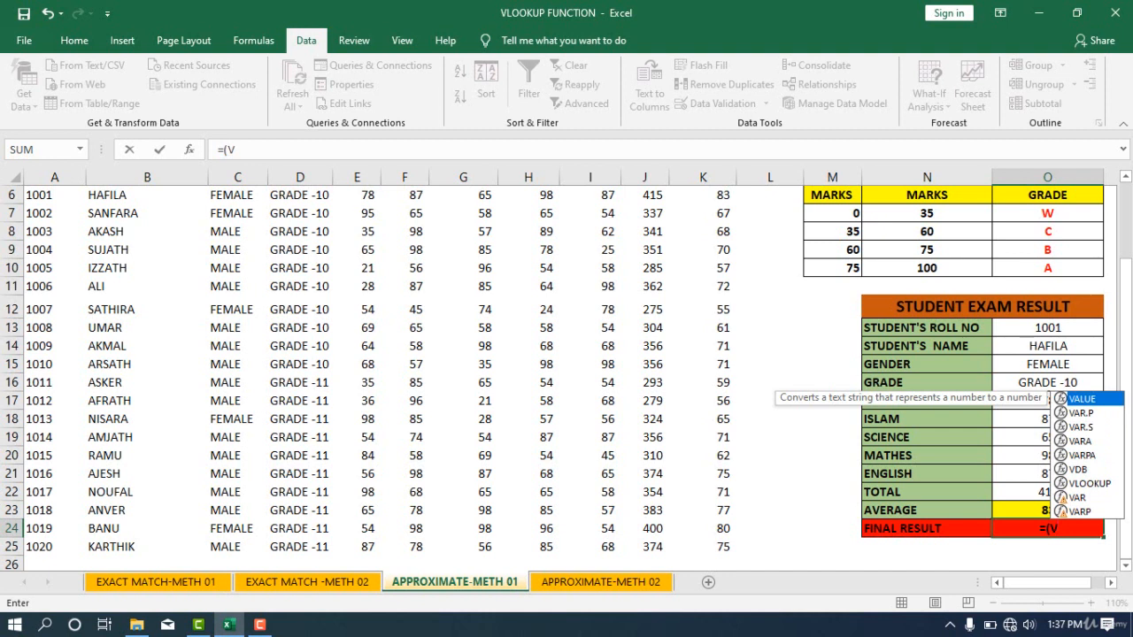
key("BackSpace")
key("BackSpace")
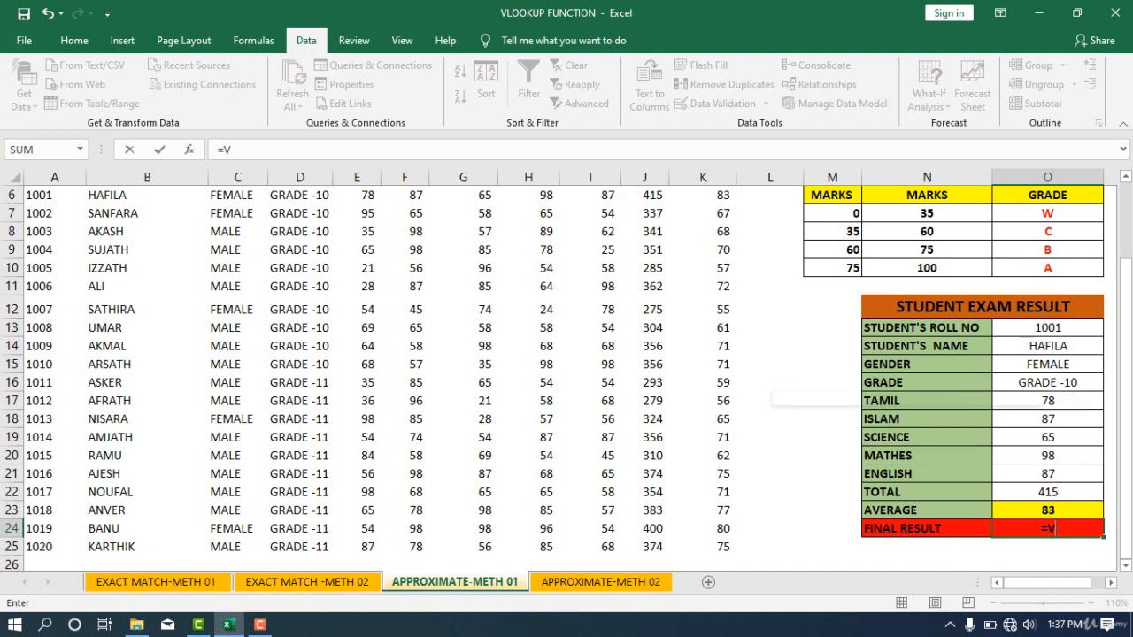
type("VLOOKU")
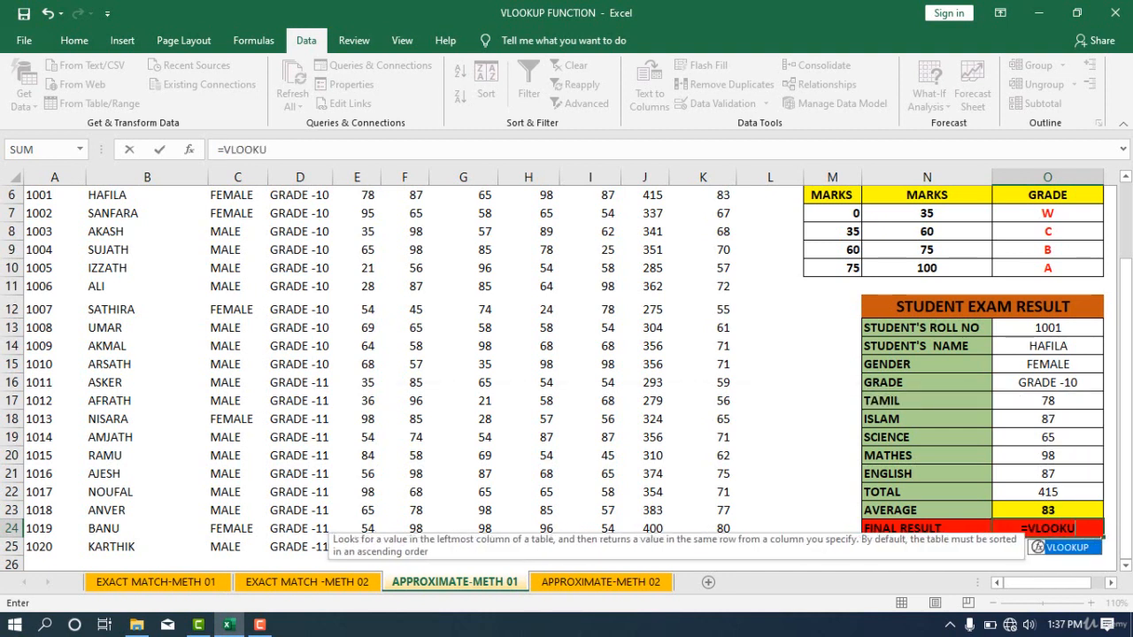
double_click(1058, 549)
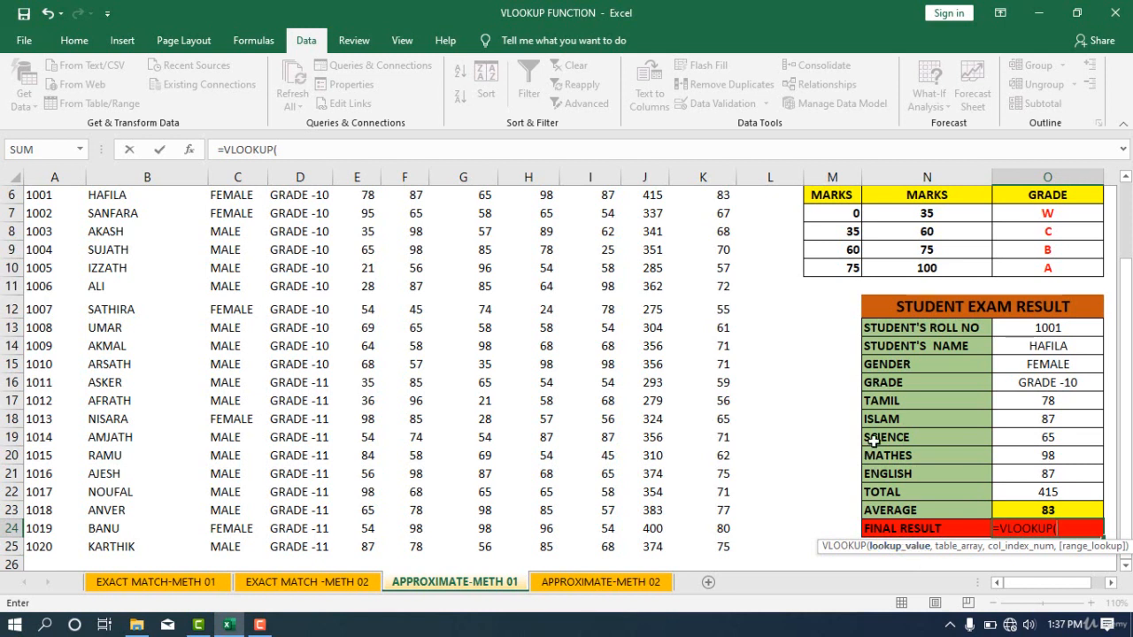
left_click(1056, 513)
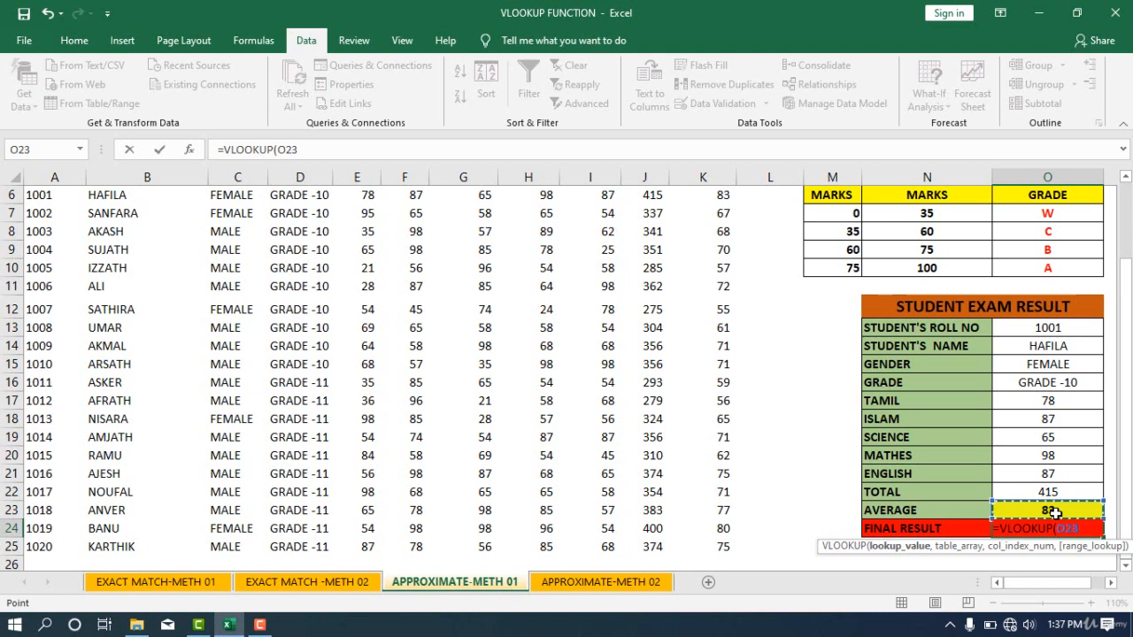
type(",")
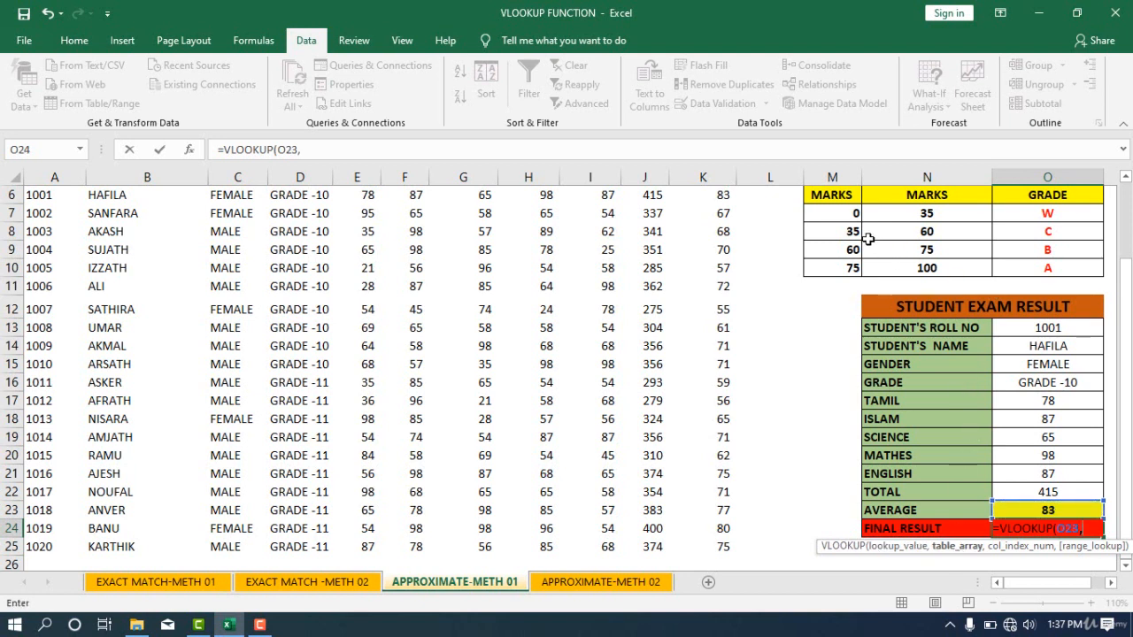
Give the O24 VLOOKUP the grade table M7:O10 as its table array and 3 as its column index.
scroll(842, 222, "up", 1)
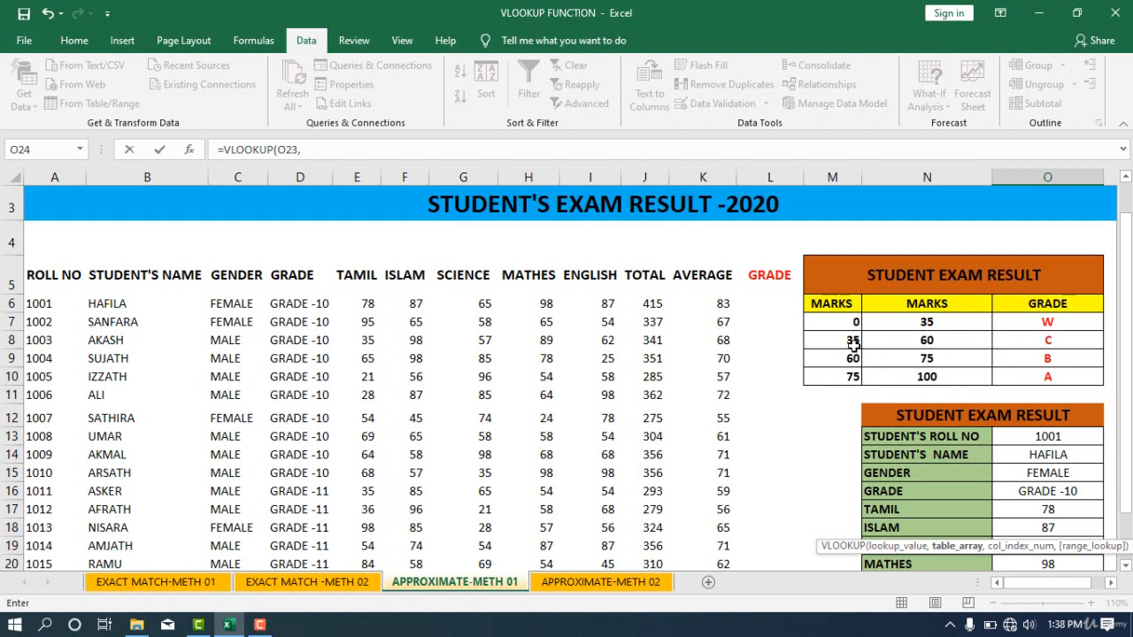
left_click_drag(845, 324, 1050, 376)
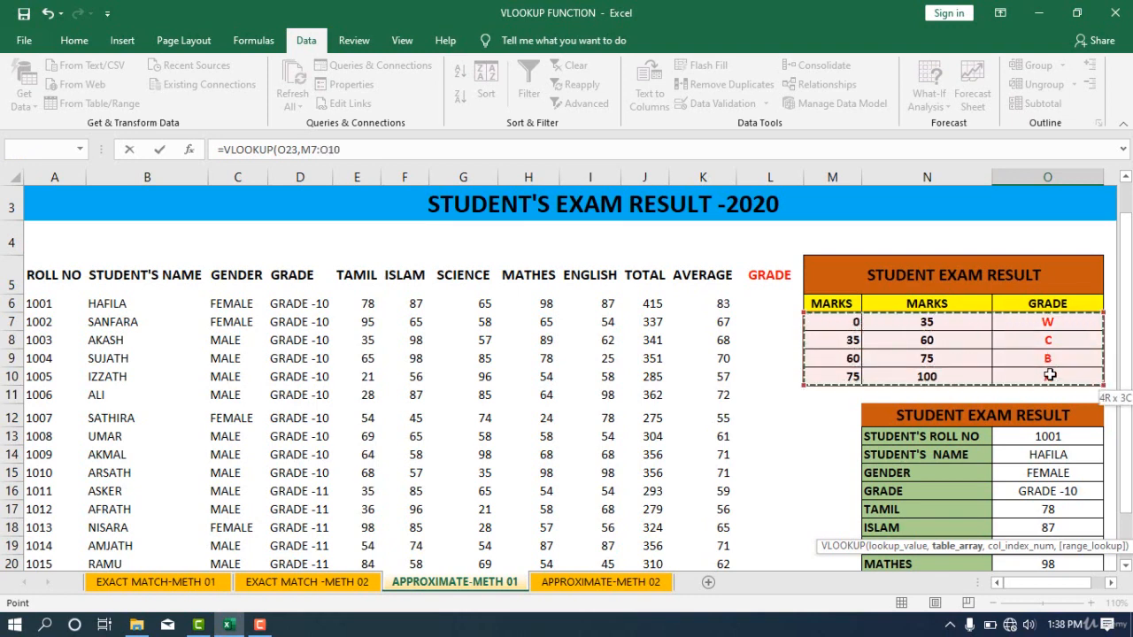
scroll(921, 432, "down", 1)
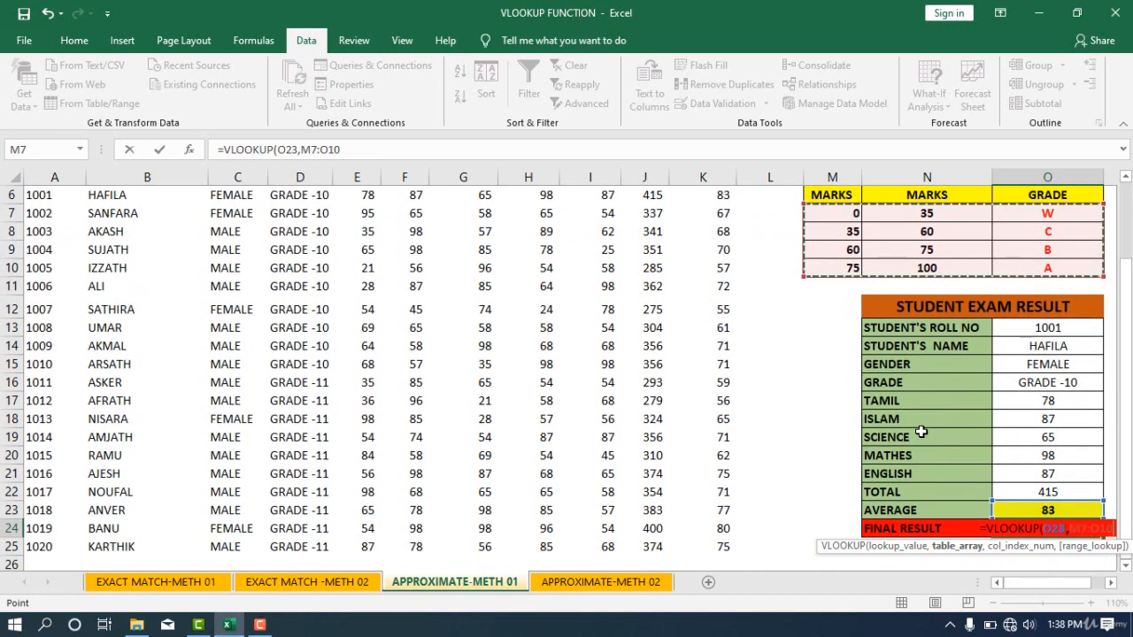
type(",")
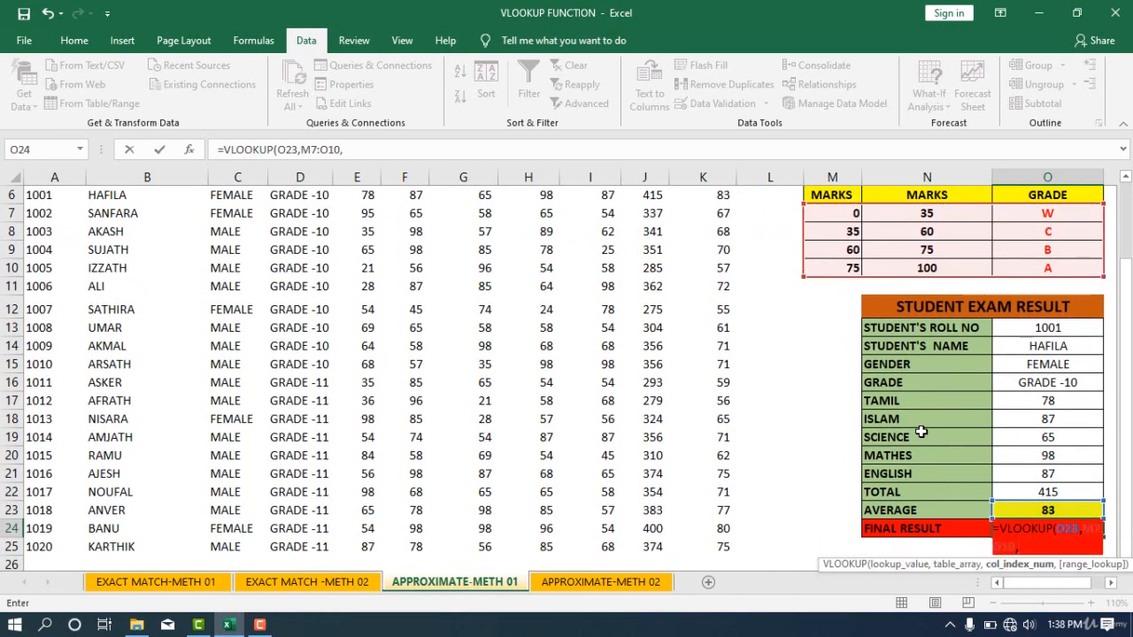
scroll(921, 432, "up", 1)
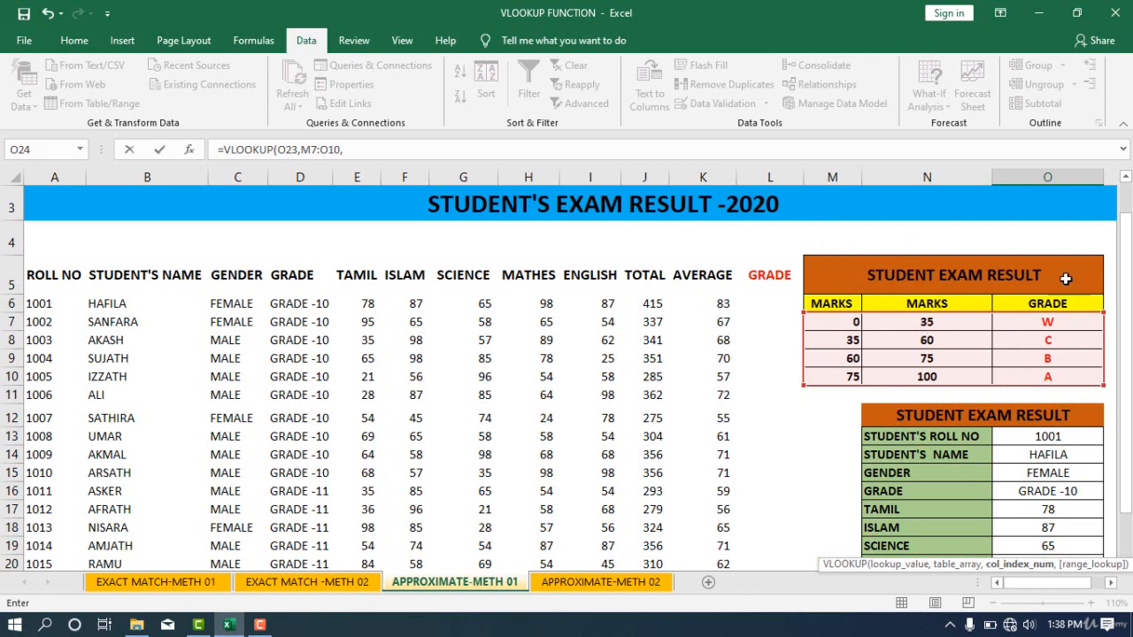
scroll(981, 309, "down", 2)
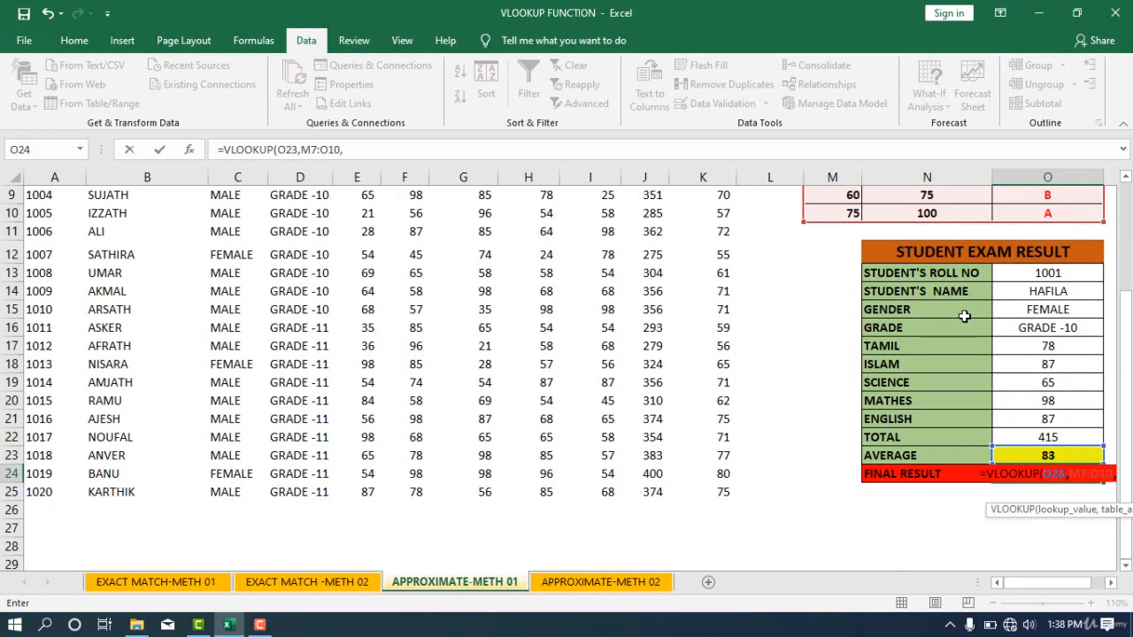
type("3")
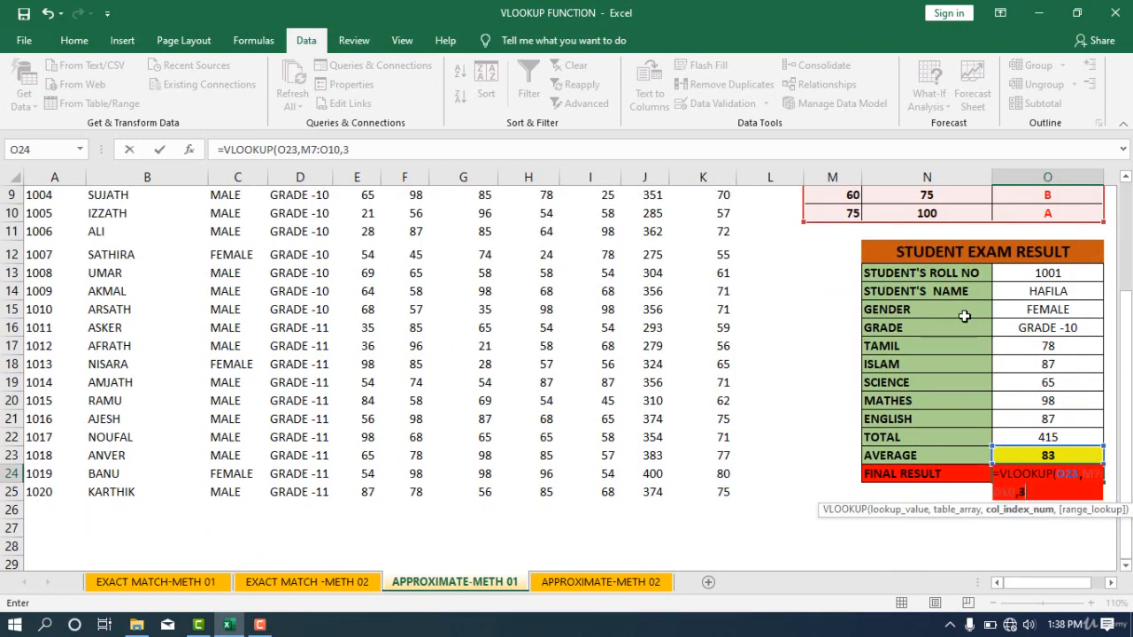
Set the O24 VLOOKUP's range lookup to TRUE for an approximate match and complete the formula.
type(",")
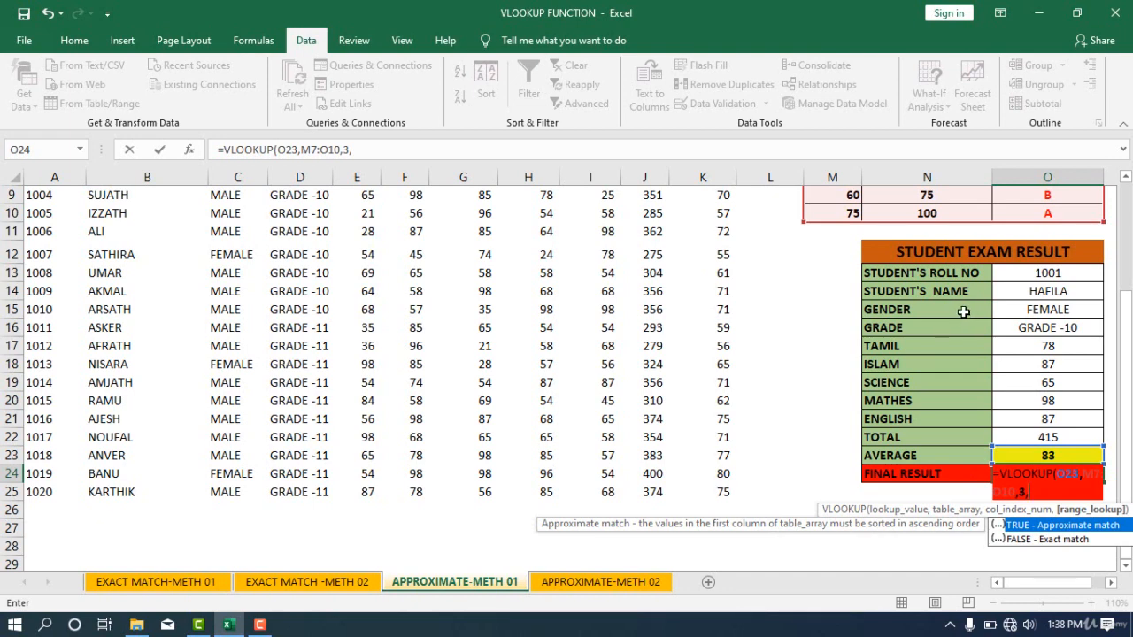
scroll(964, 316, "up", 1)
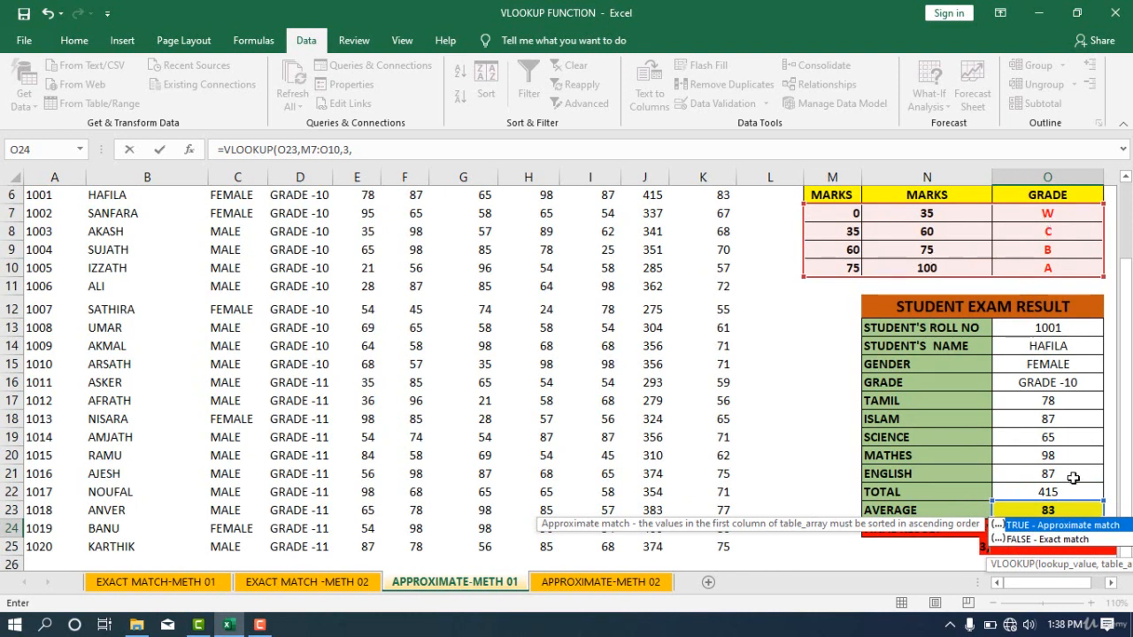
double_click(1068, 526)
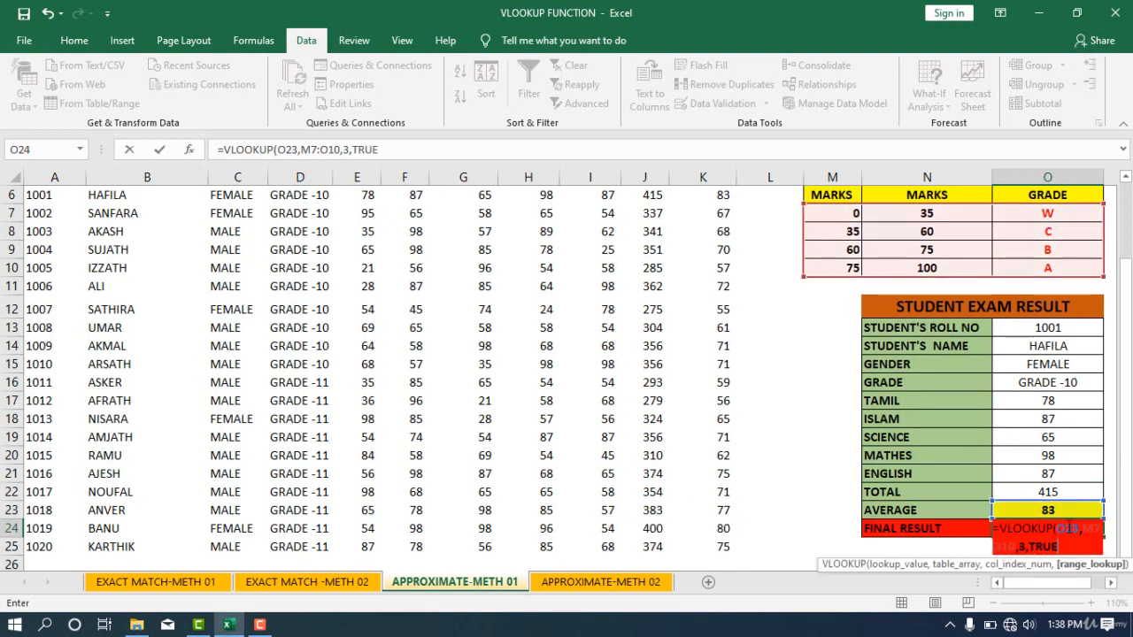
type(")")
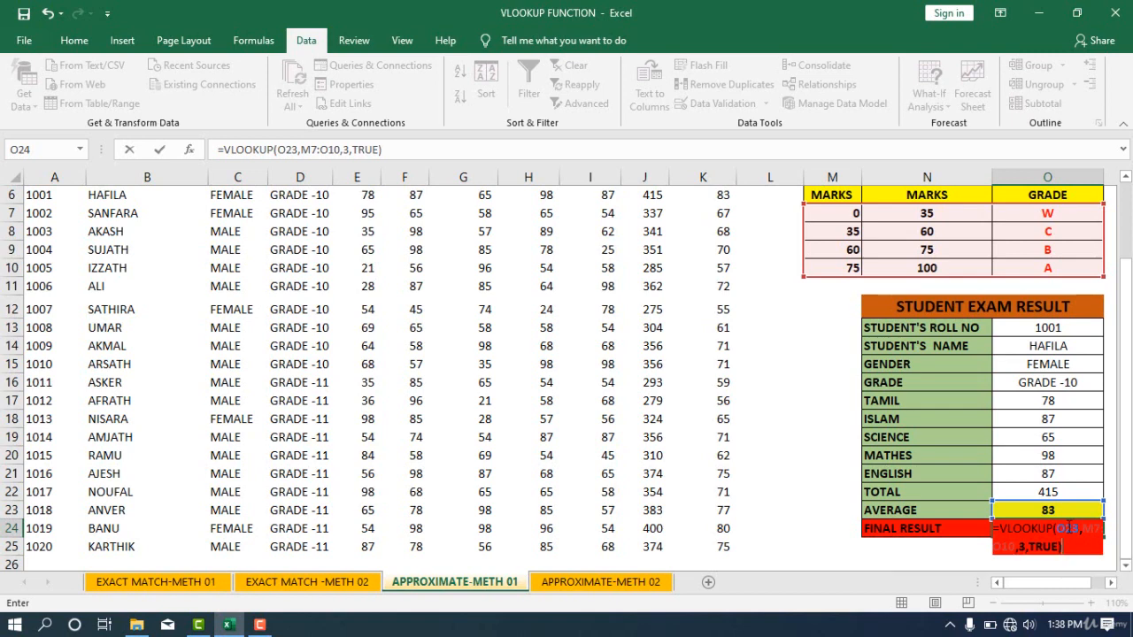
key("Return")
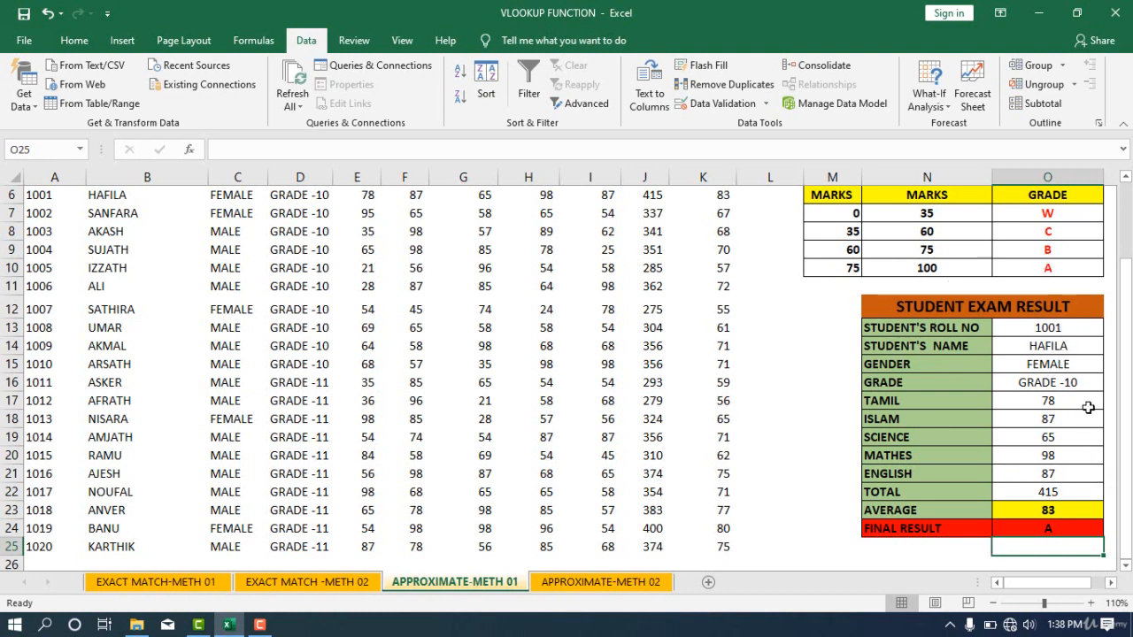
Test the result form by choosing the second and then the third roll number from the list in O13.
left_click(1072, 330)
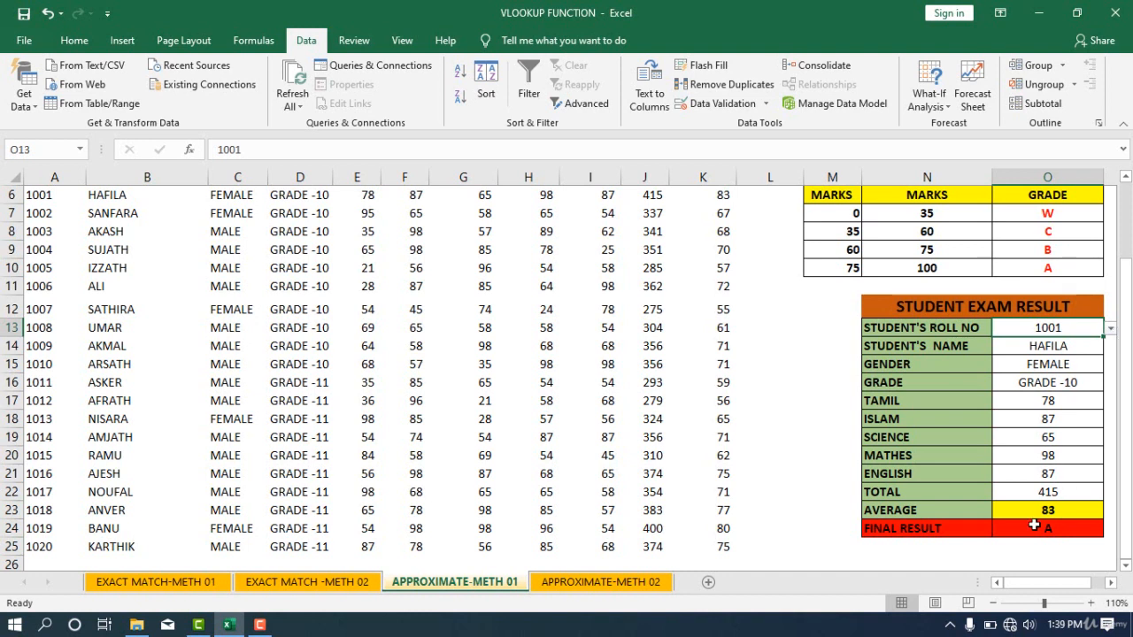
left_click(1034, 512)
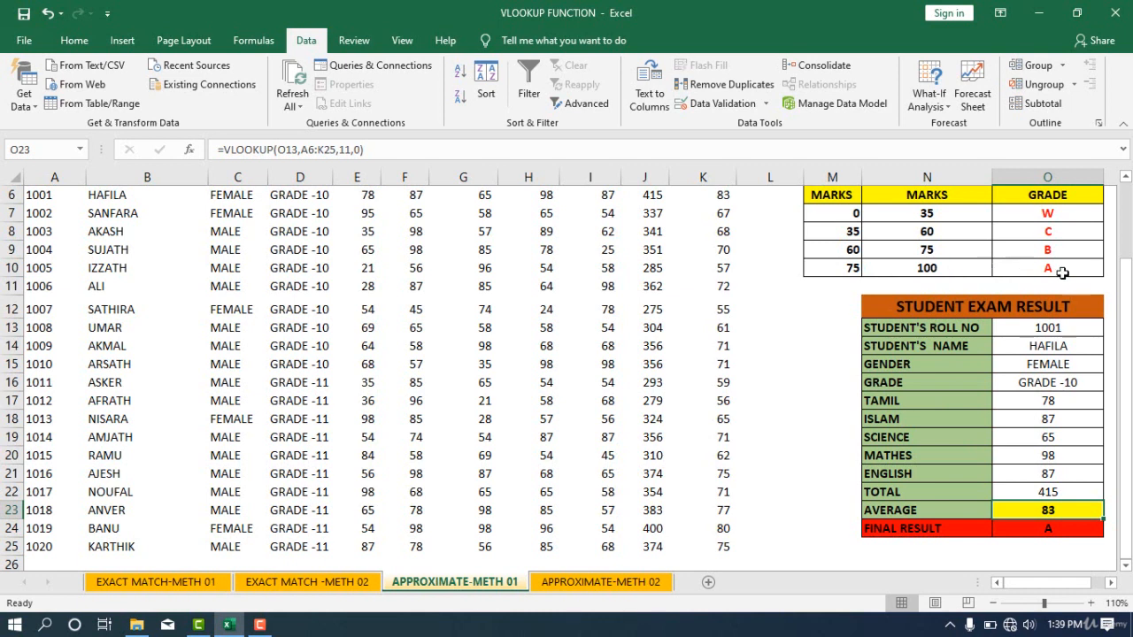
left_click(1080, 329)
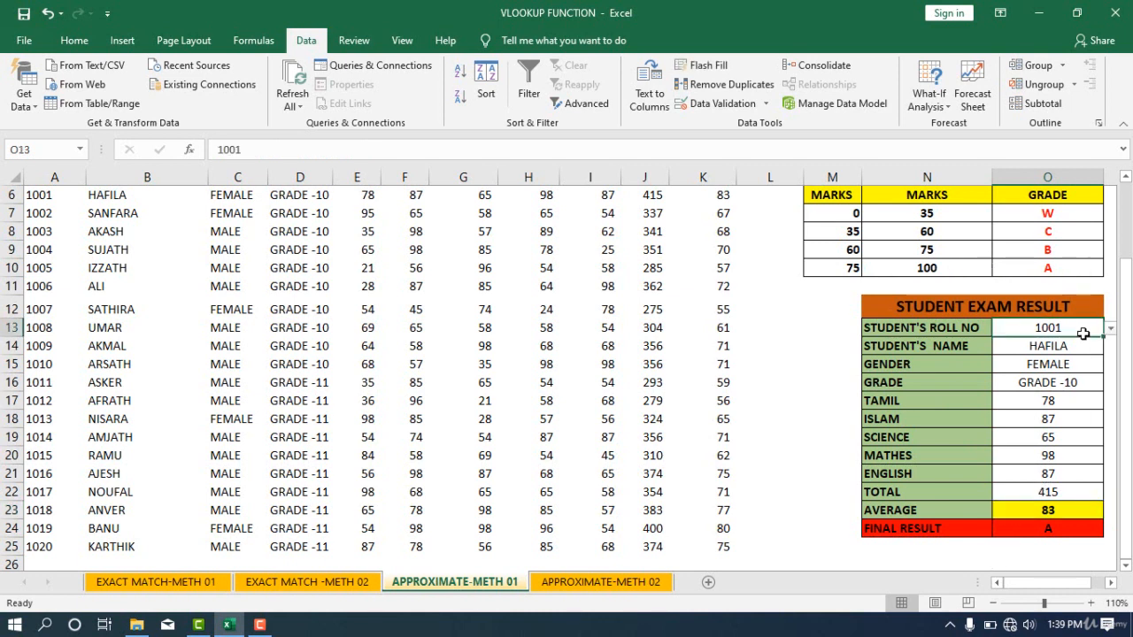
left_click(1110, 329)
left_click(1047, 351)
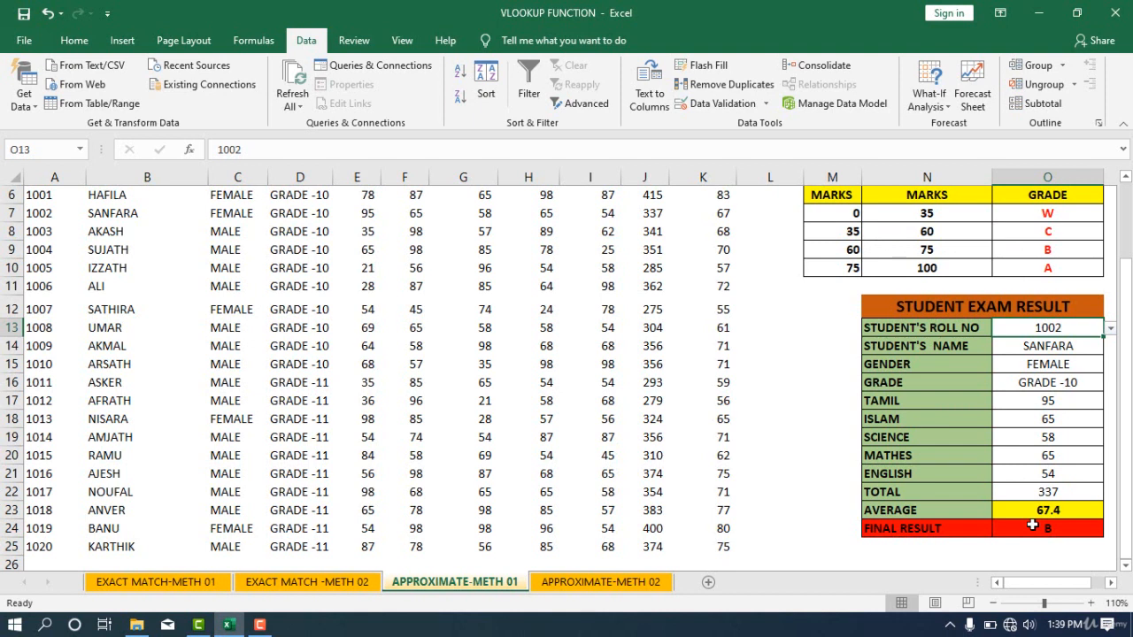
left_click(1111, 327)
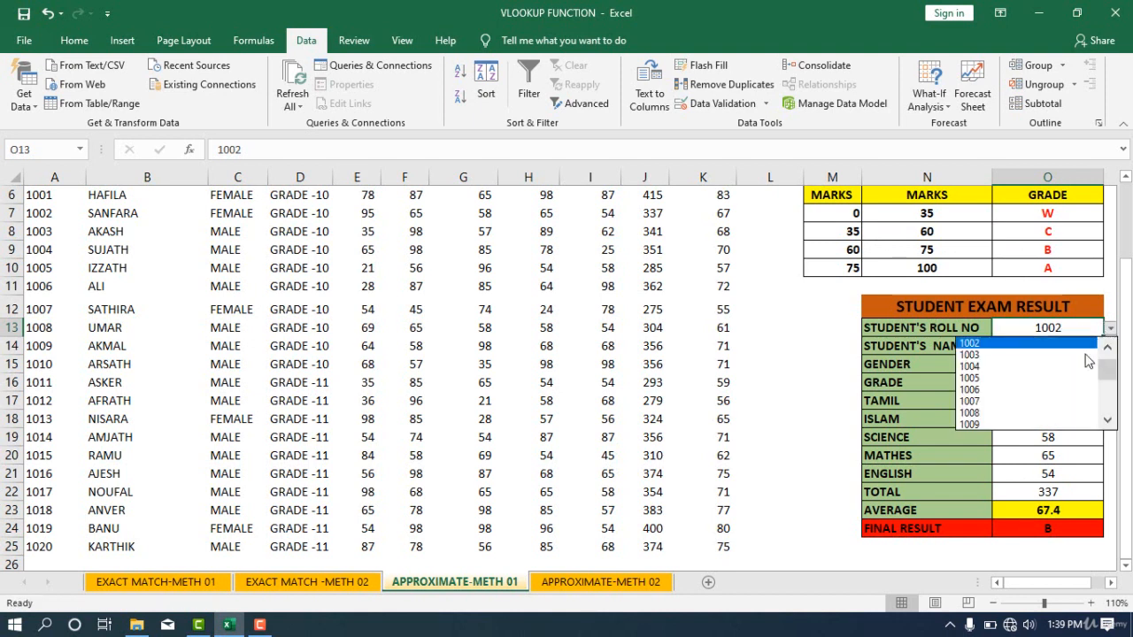
left_click(1066, 355)
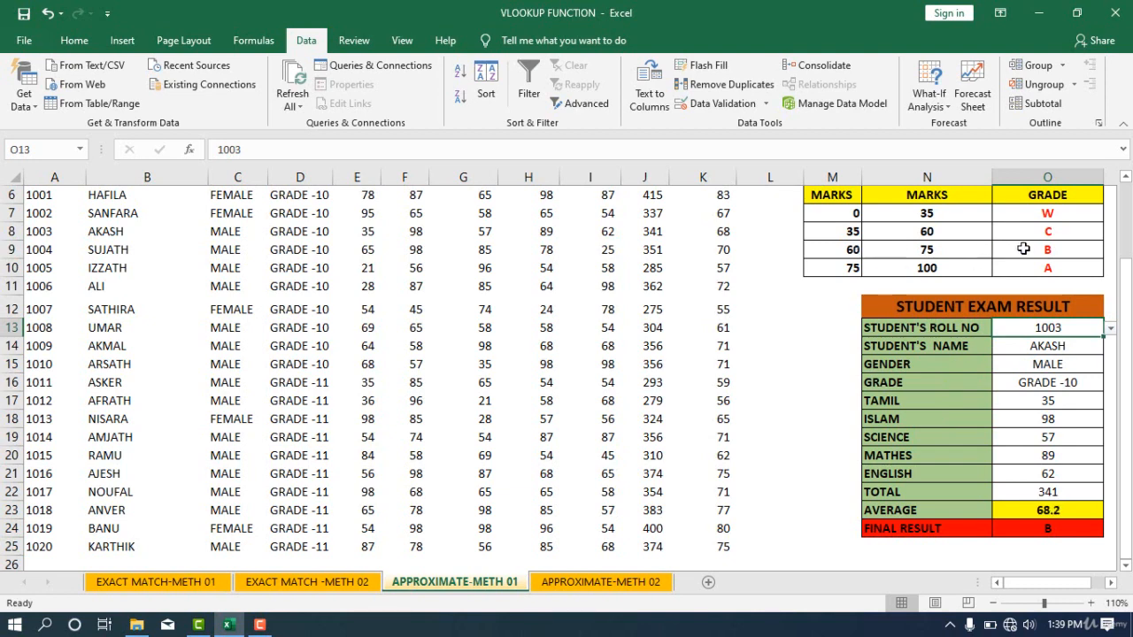
Compare the selected student's average and final result in the form with the mark ranges in the grade table.
scroll(1048, 522, "up", 2)
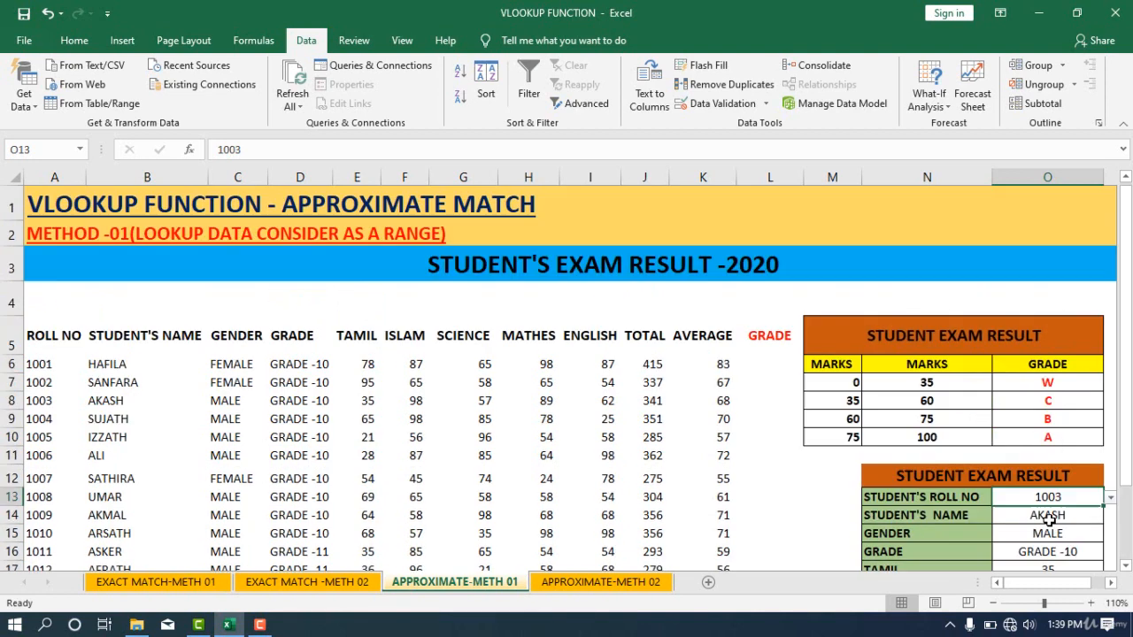
scroll(1048, 522, "down", 2)
scroll(984, 515, "up", 1)
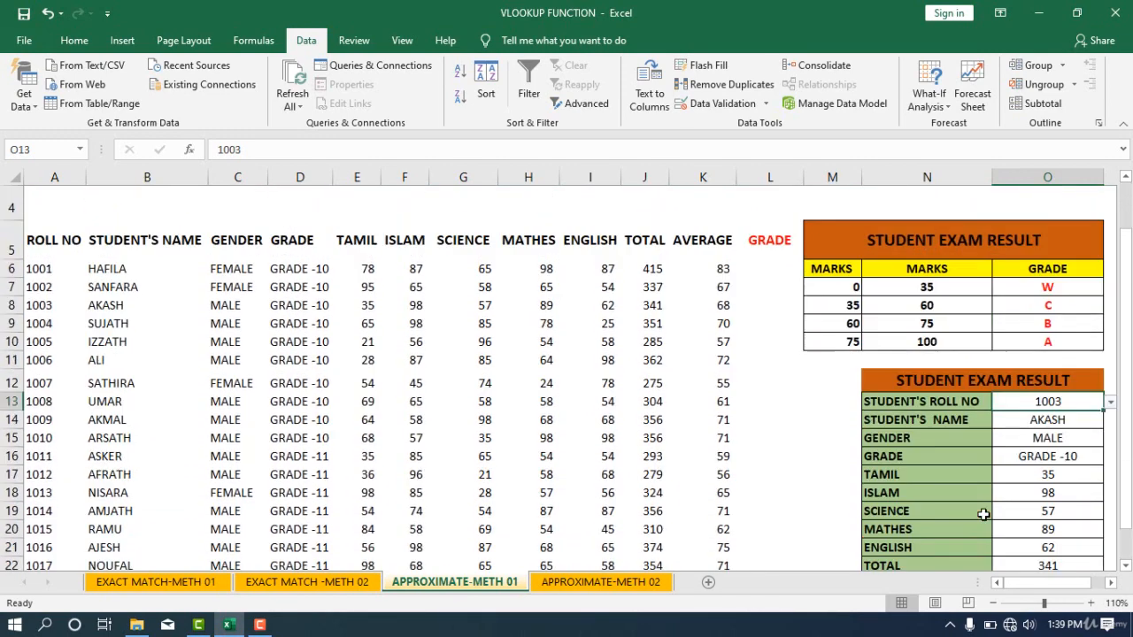
scroll(983, 515, "down", 1)
scroll(984, 514, "up", 1)
scroll(962, 331, "down", 1)
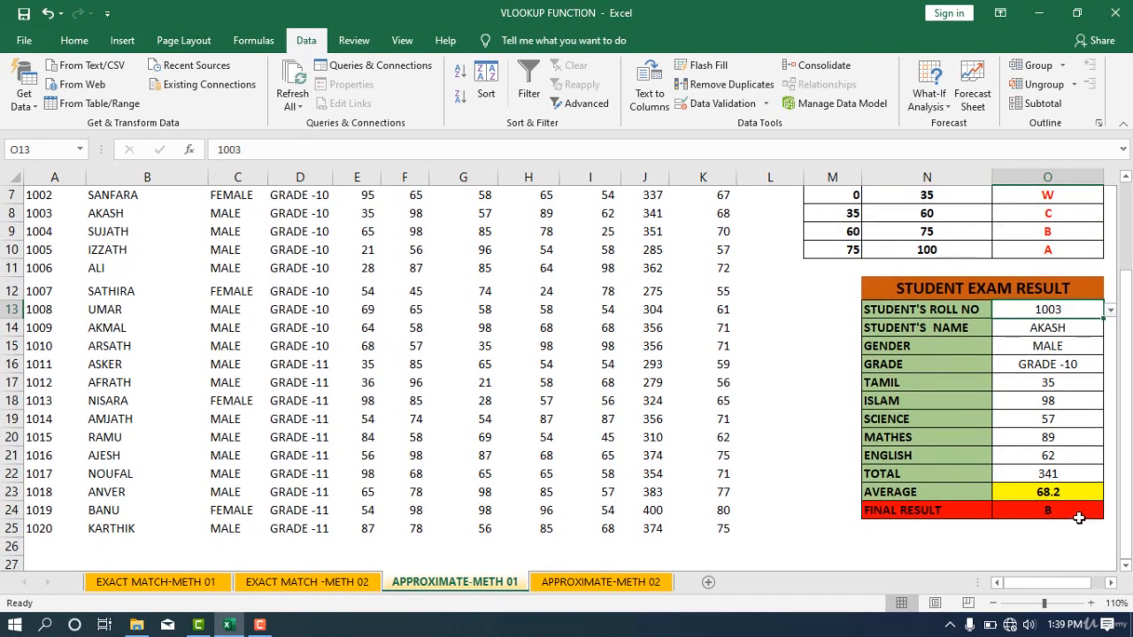
scroll(1047, 481, "up", 2)
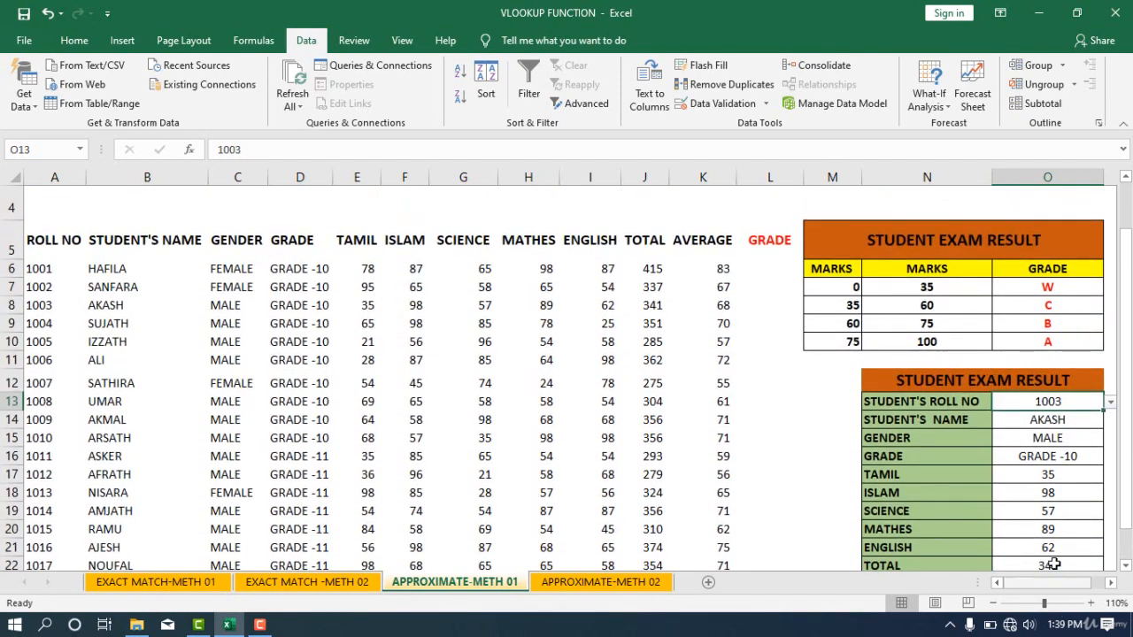
scroll(1055, 560, "down", 3)
scroll(1054, 561, "up", 2)
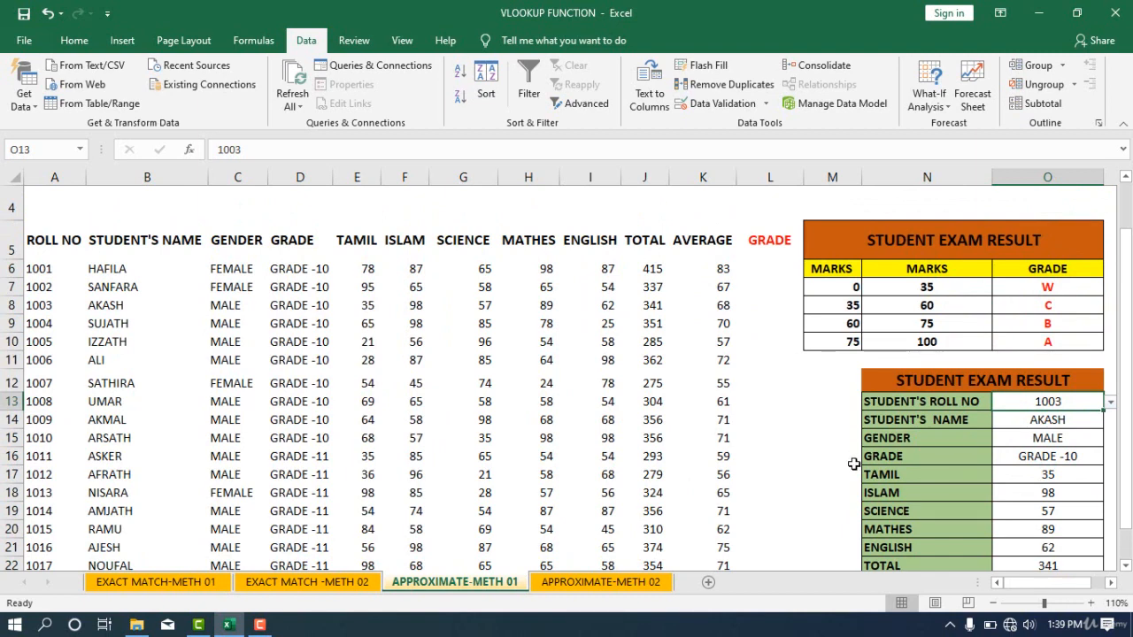
scroll(853, 456, "down", 1)
scroll(854, 443, "up", 1)
Start a VLOOKUP formula in L6 of the GRADE column with the average in K6 as its lookup value.
left_click(775, 265)
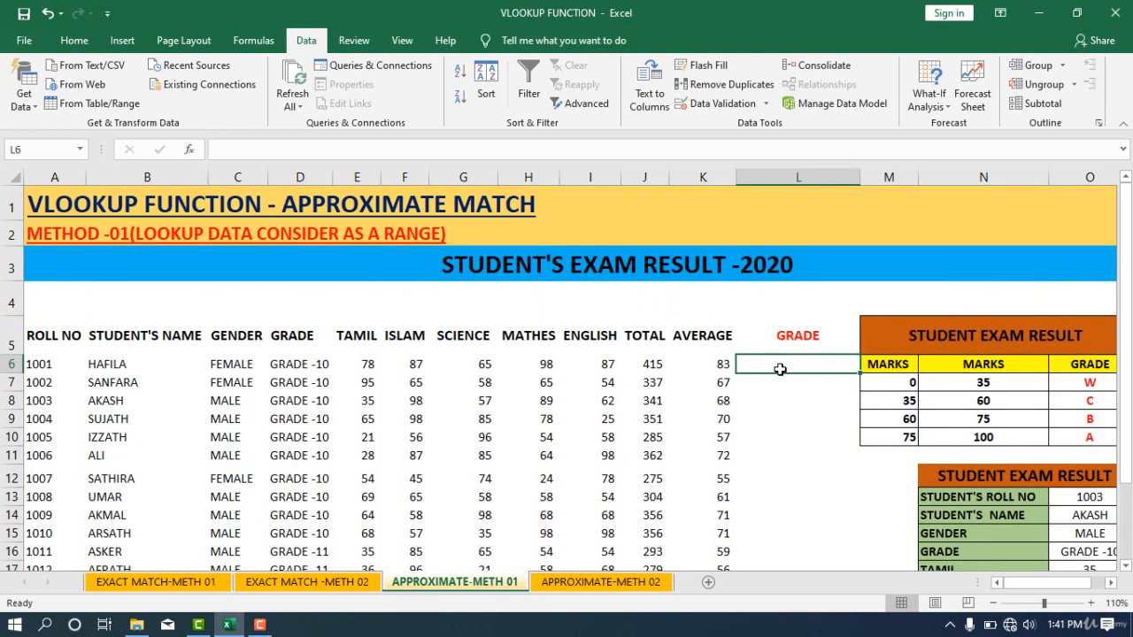
type("=")
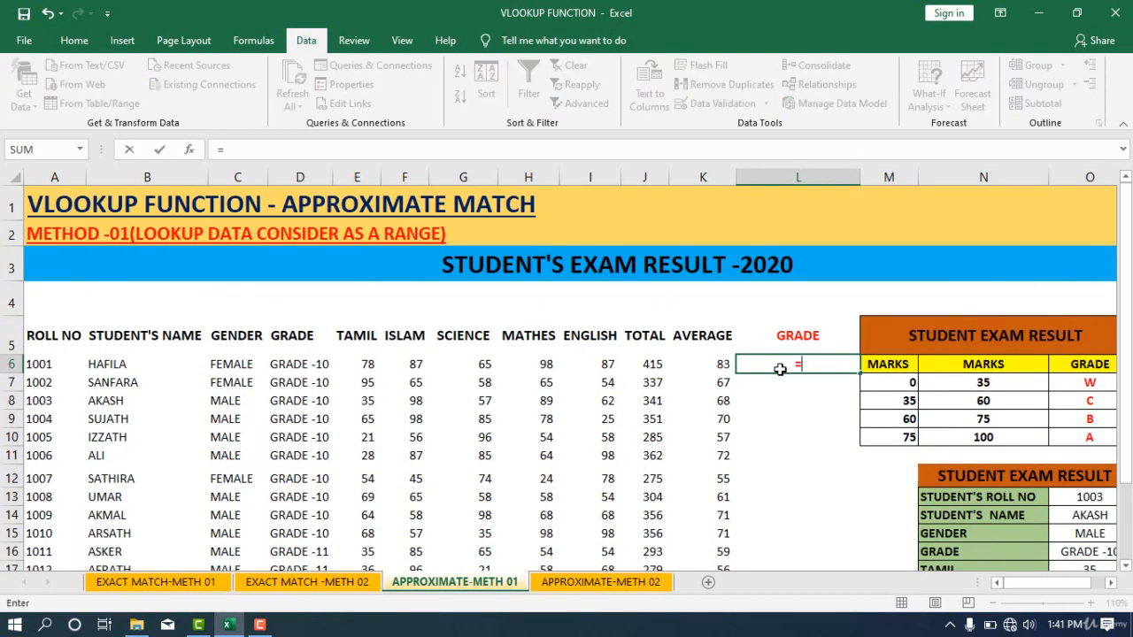
type("VLOOKU")
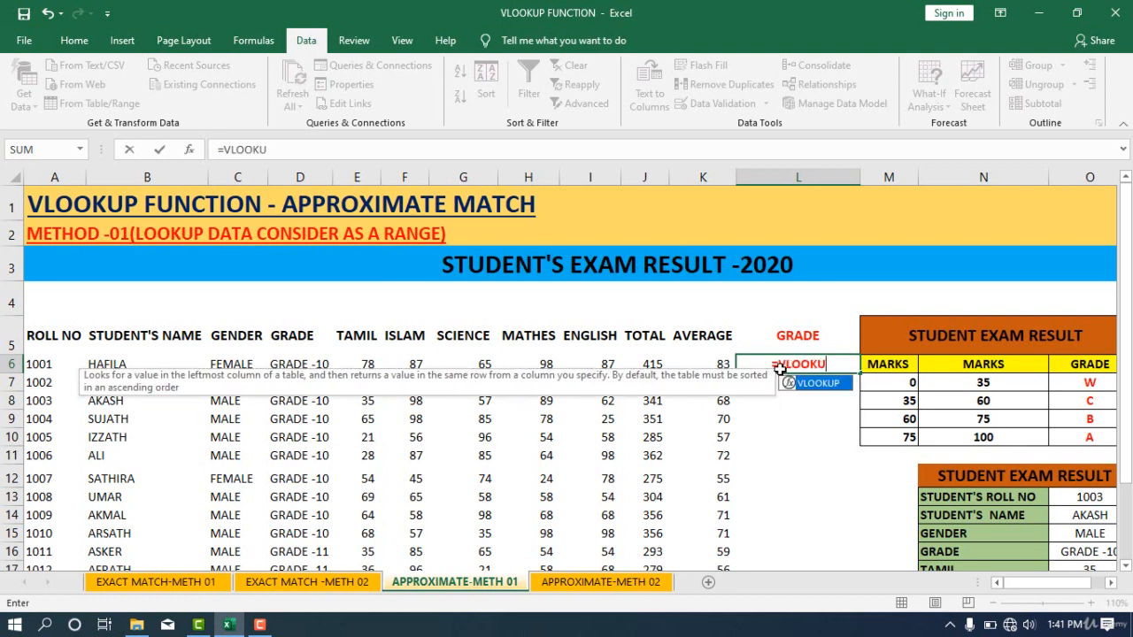
type("P(")
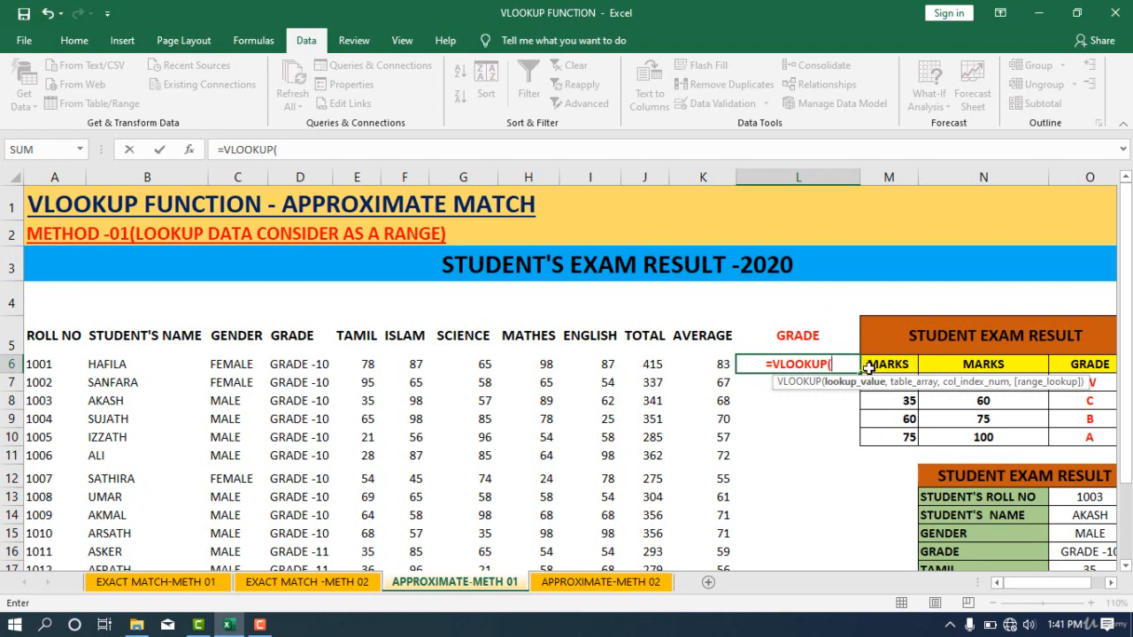
left_click(711, 365)
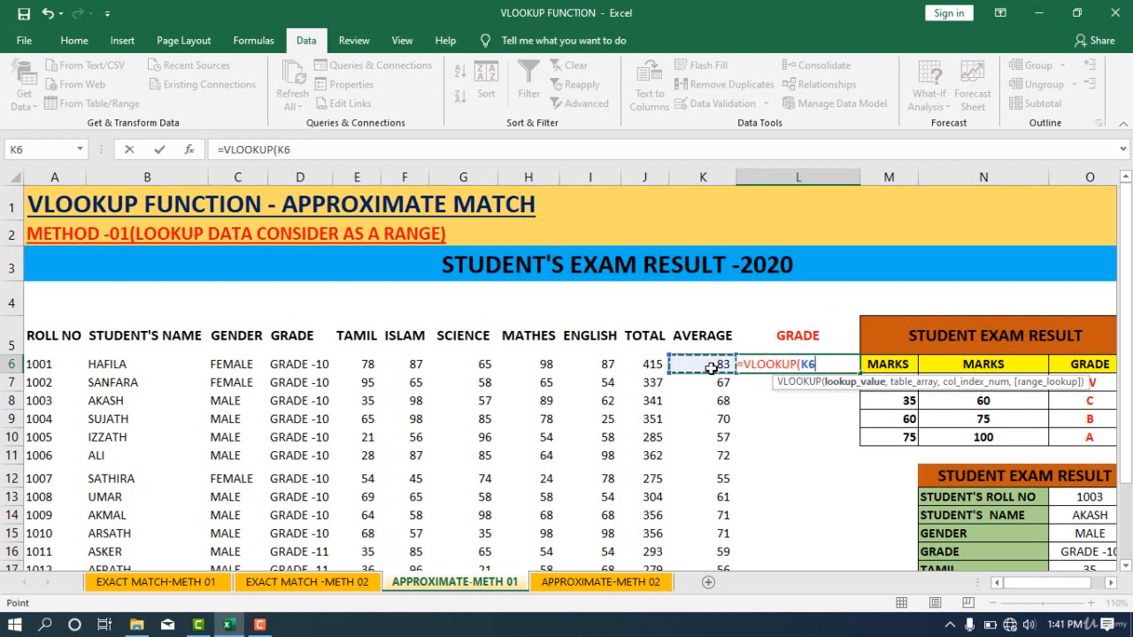
type(",")
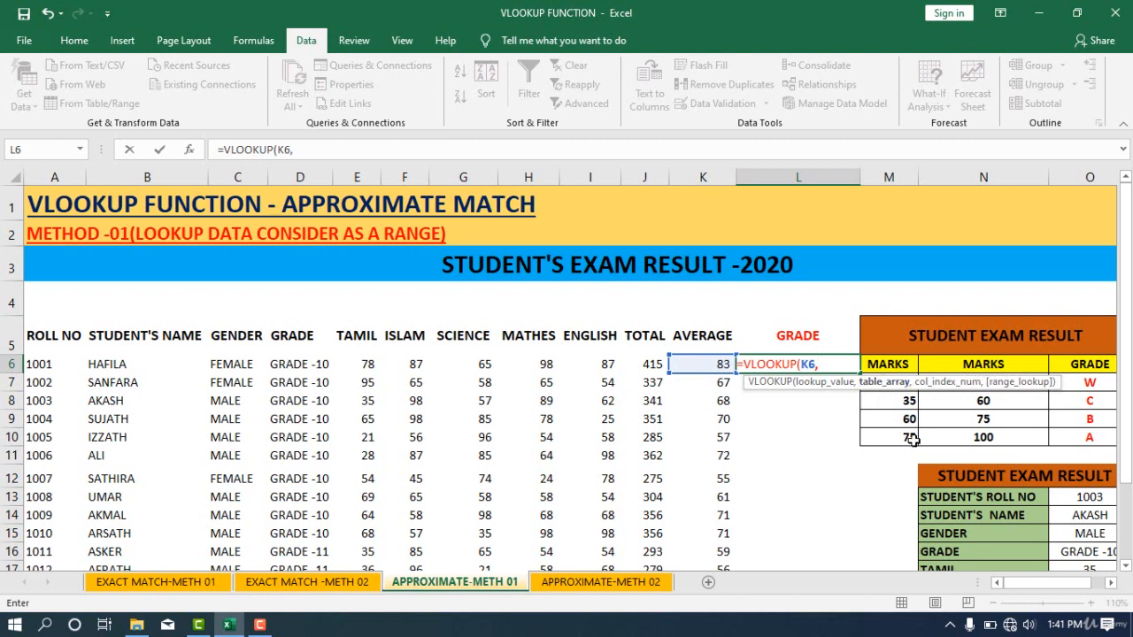
Complete the L6 VLOOKUP with table array M7:O10, column index 3 and range lookup TRUE for an approximate match.
left_click_drag(890, 440, 1067, 381)
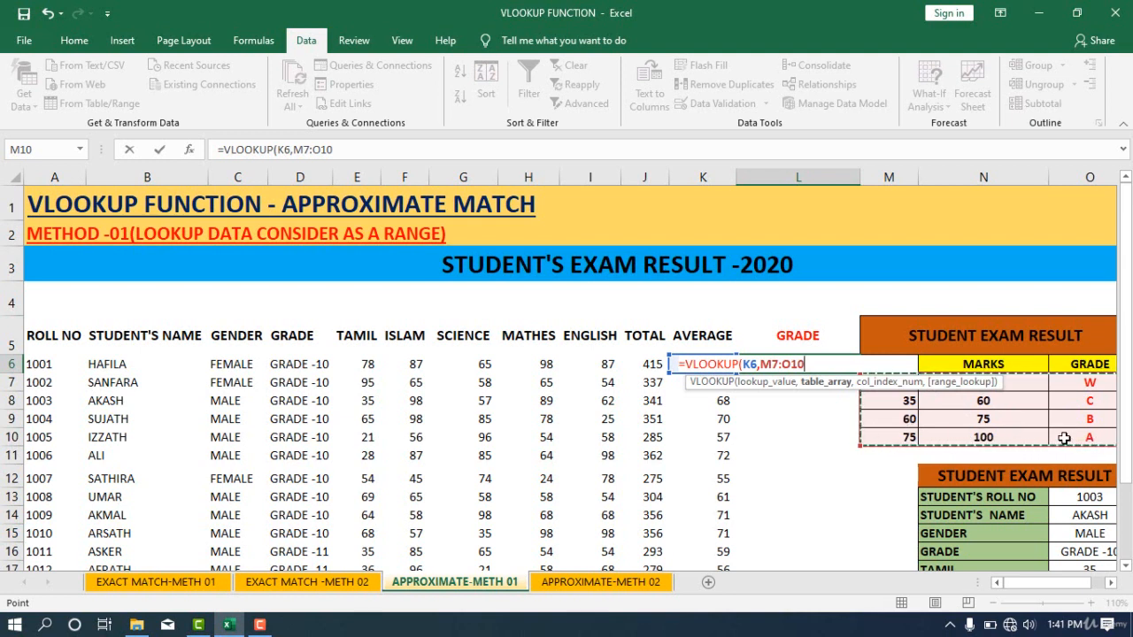
type(",3,")
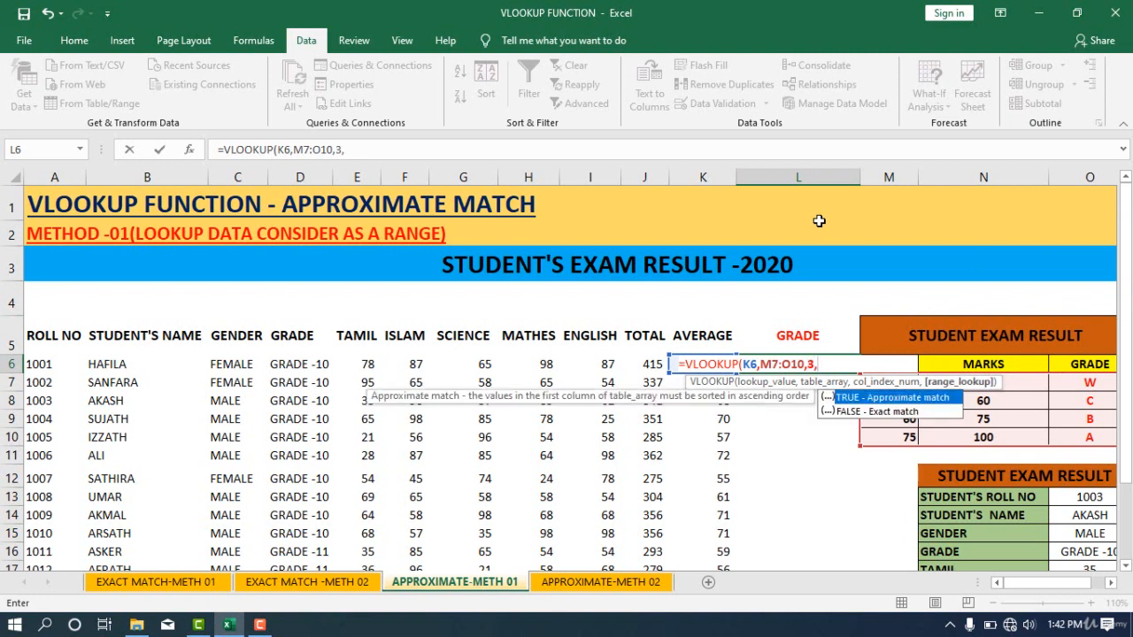
double_click(892, 400)
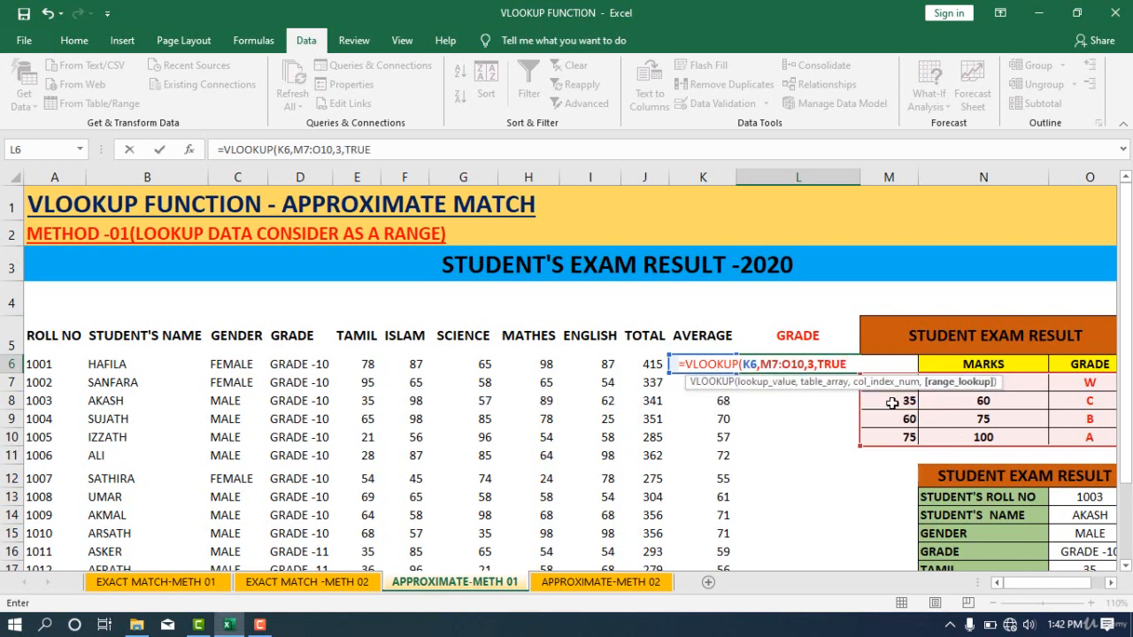
type(")")
key("Return")
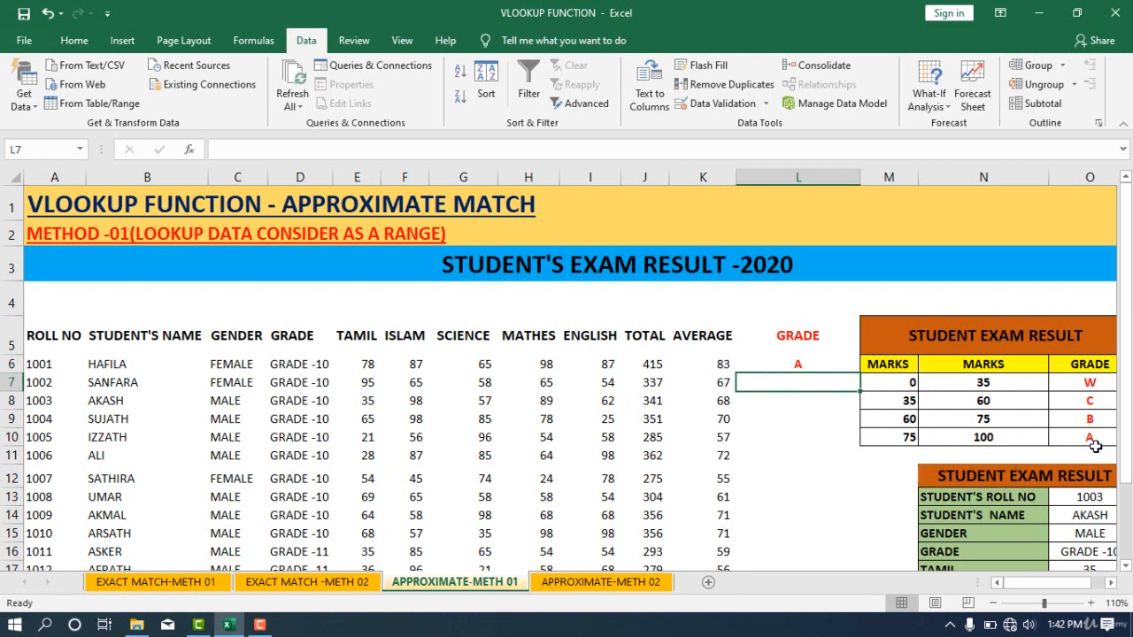
Make the table array in the L6 VLOOKUP absolute as $M$7:$O$10.
left_click(741, 355)
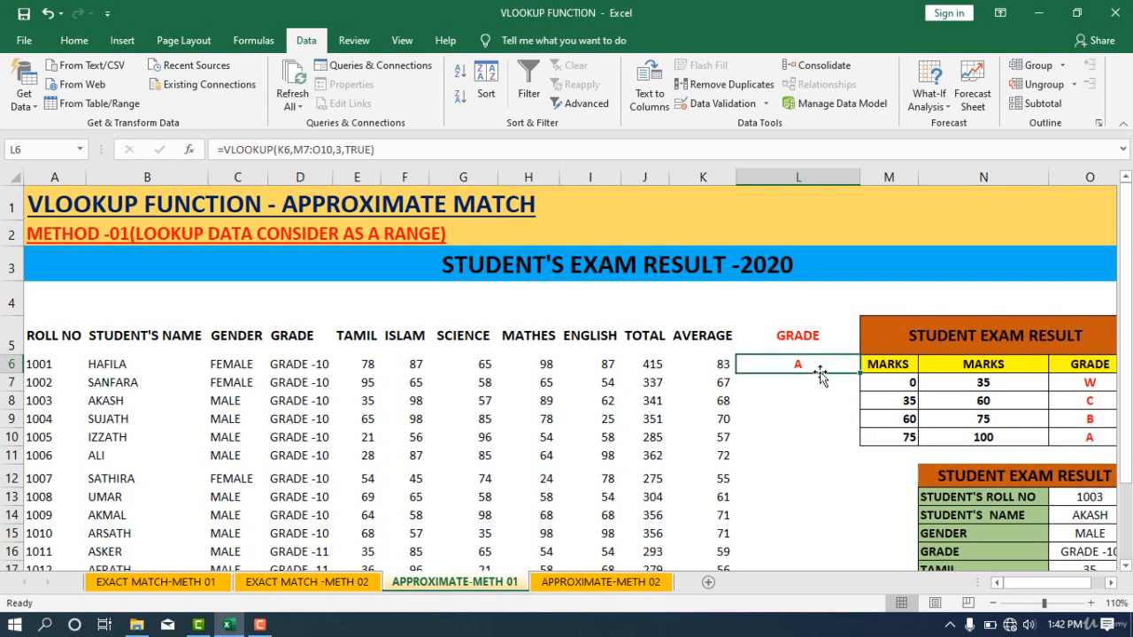
scroll(822, 376, "down", 6)
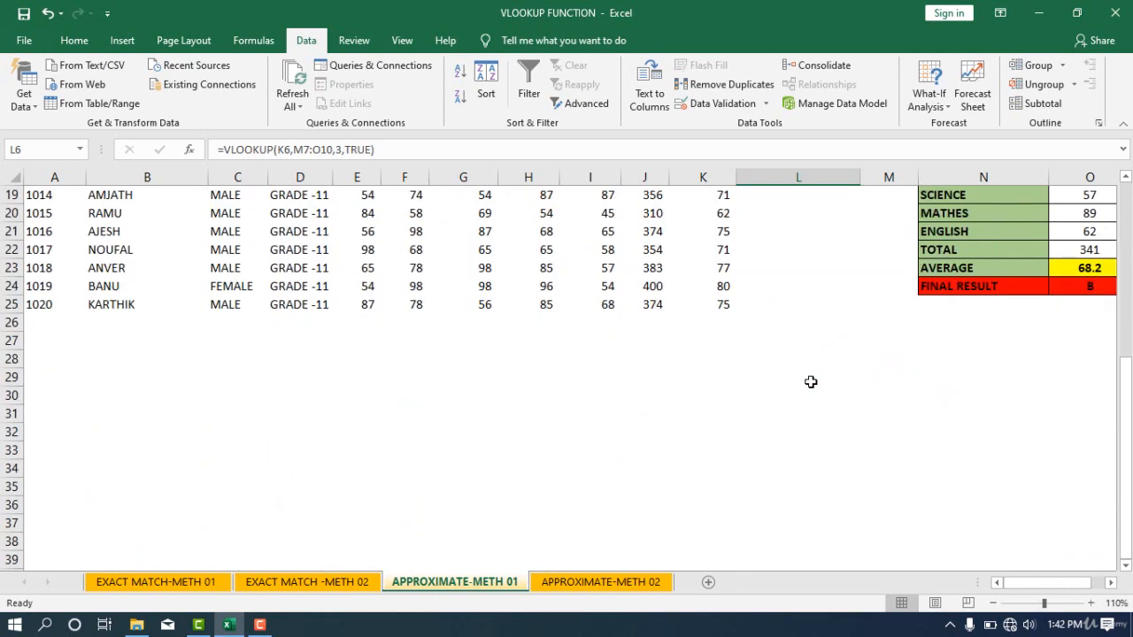
scroll(810, 385, "up", 2)
scroll(781, 386, "up", 4)
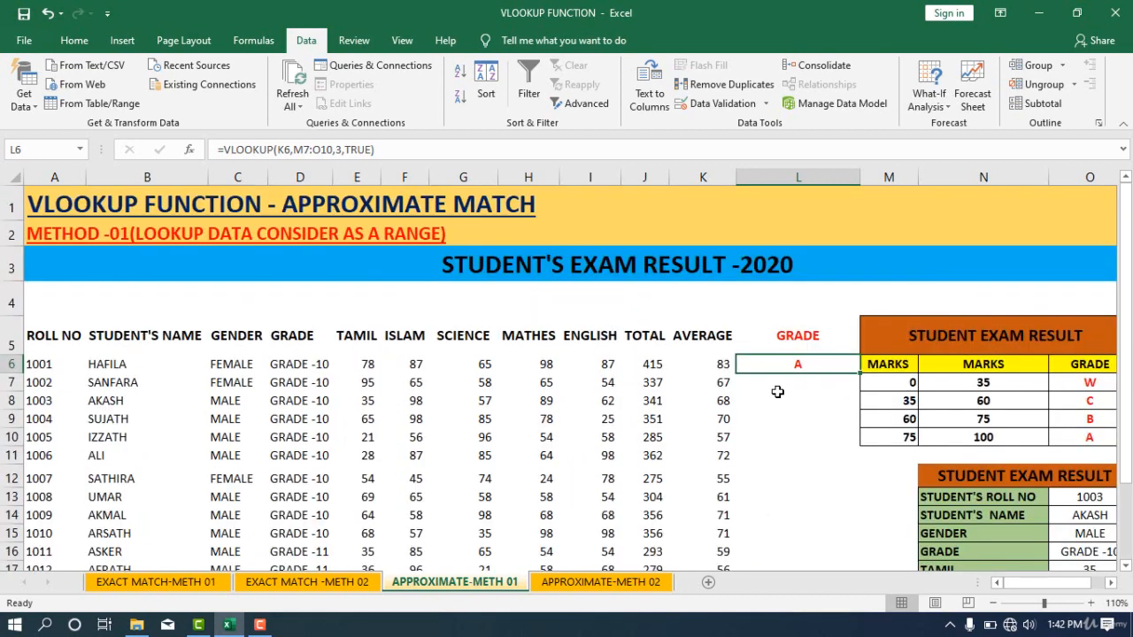
double_click(811, 370)
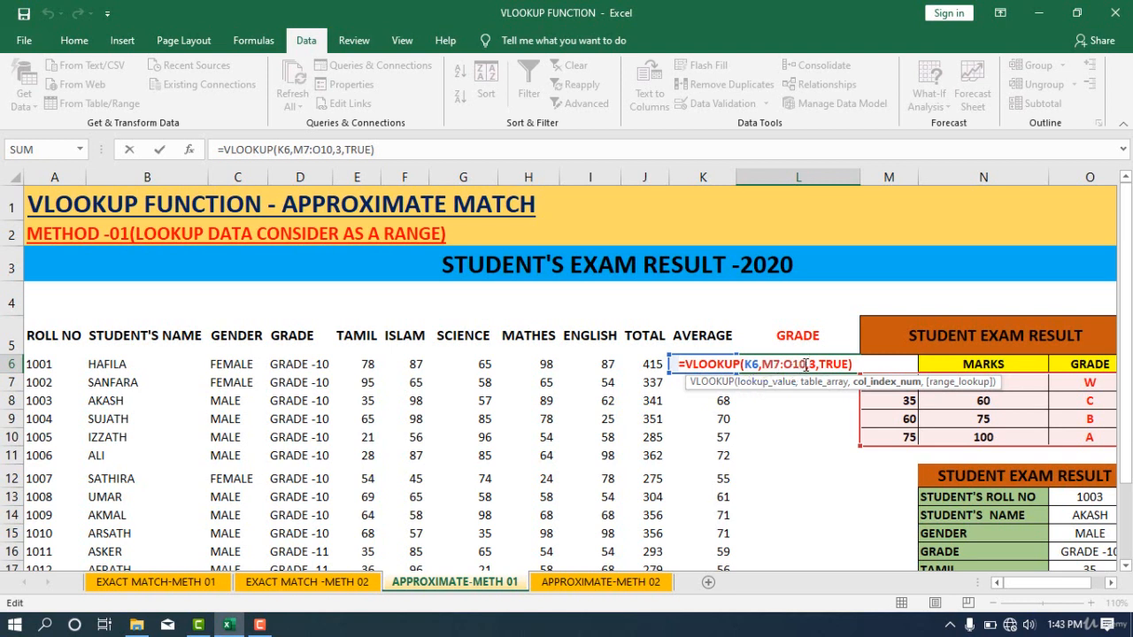
left_click_drag(806, 364, 764, 364)
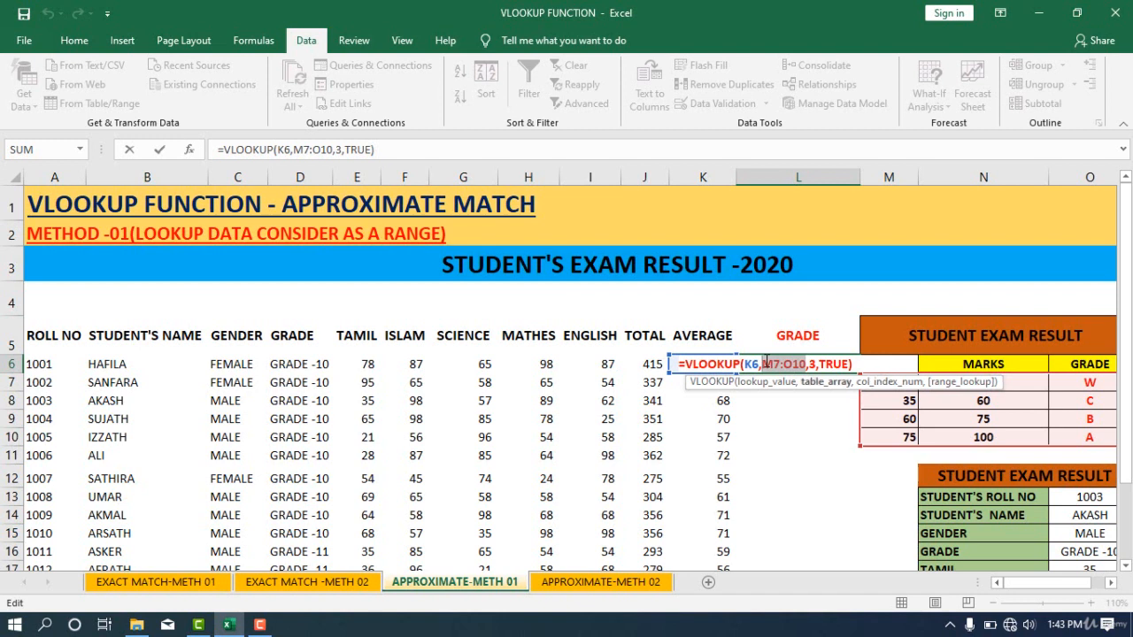
key("F4")
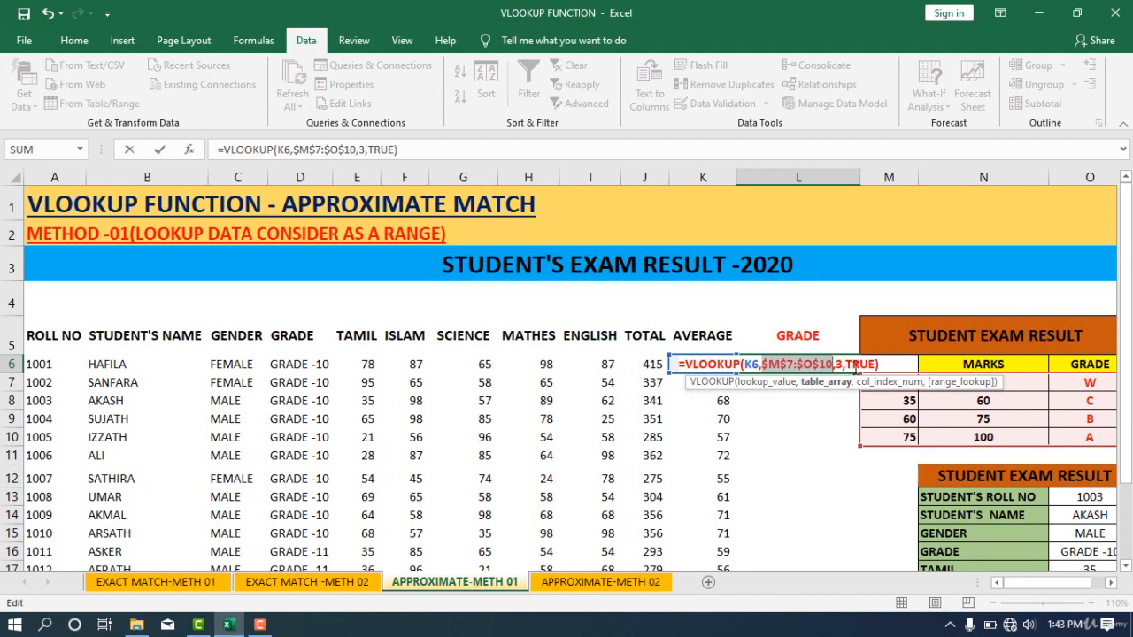
key("Return")
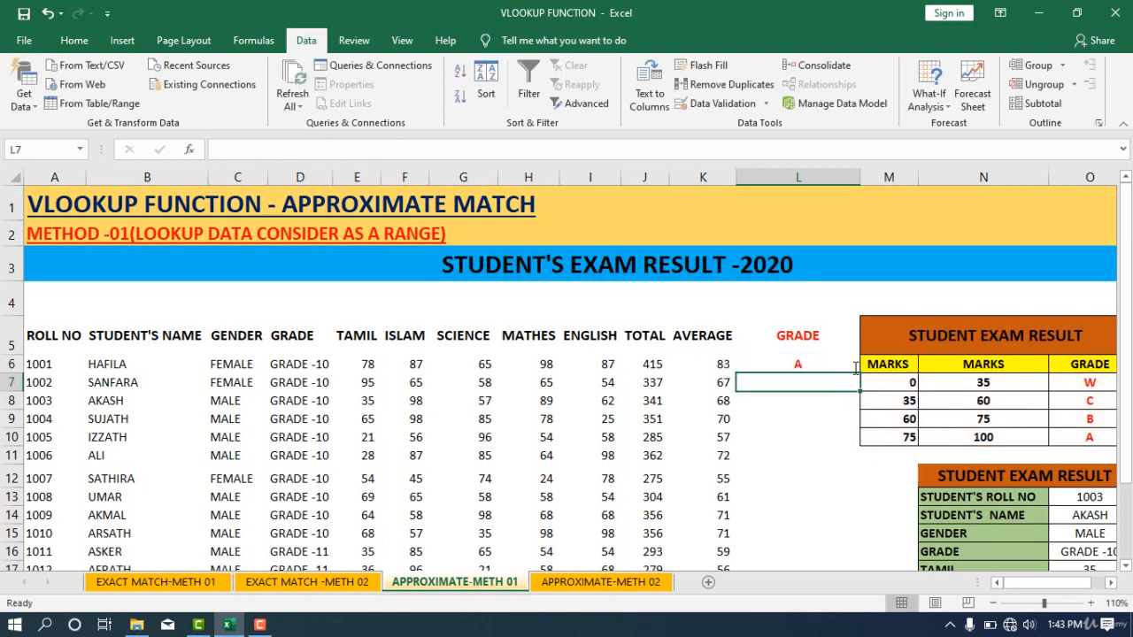
Fill the L6 VLOOKUP formula down the GRADE column to the last student in row 25.
left_click(825, 365)
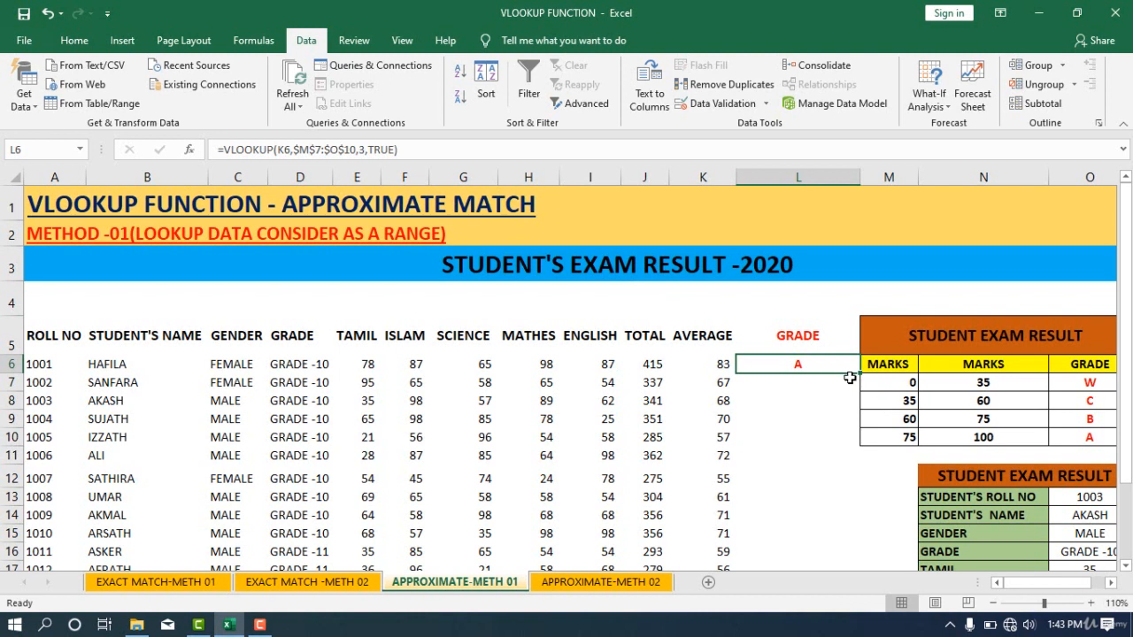
left_click_drag(861, 374, 852, 409)
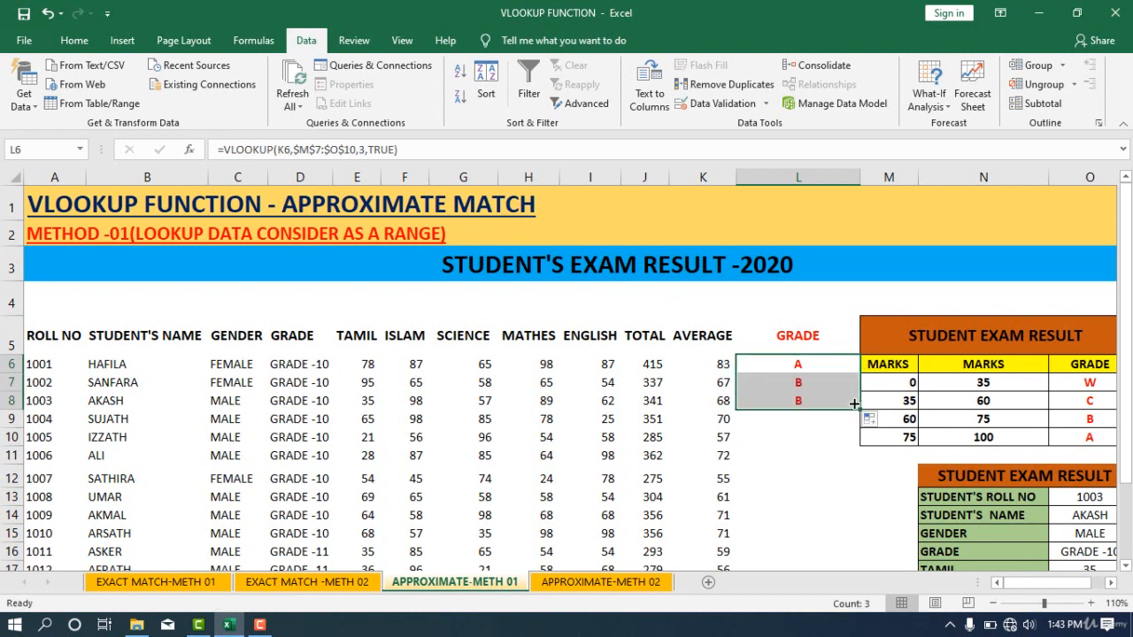
left_click(793, 368)
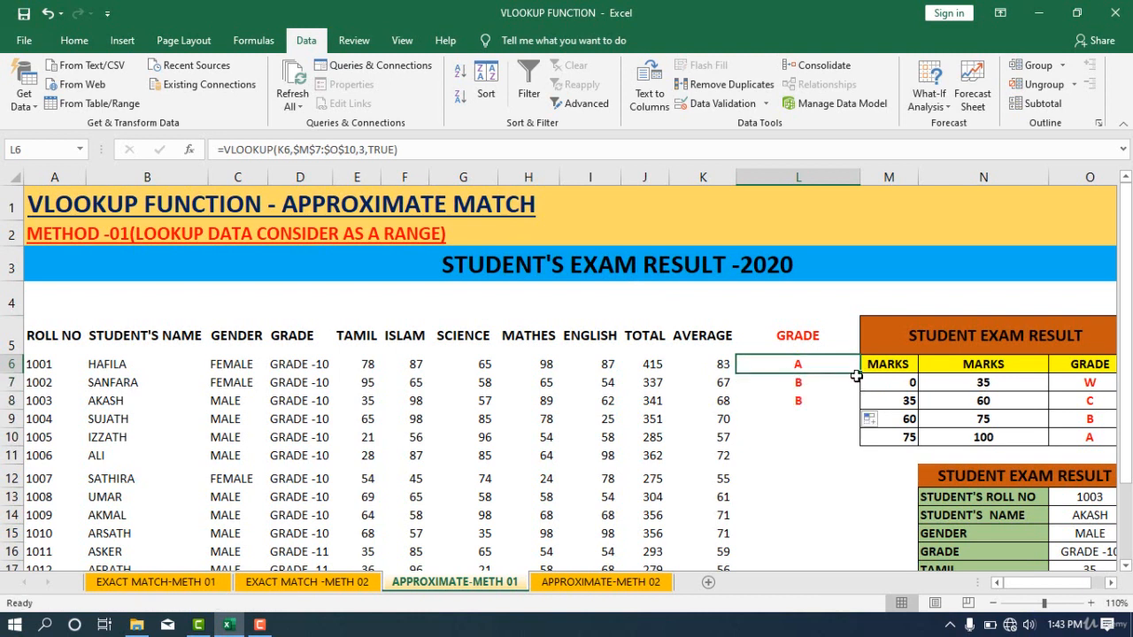
left_click_drag(857, 377, 809, 532)
scroll(788, 505, "up", 2)
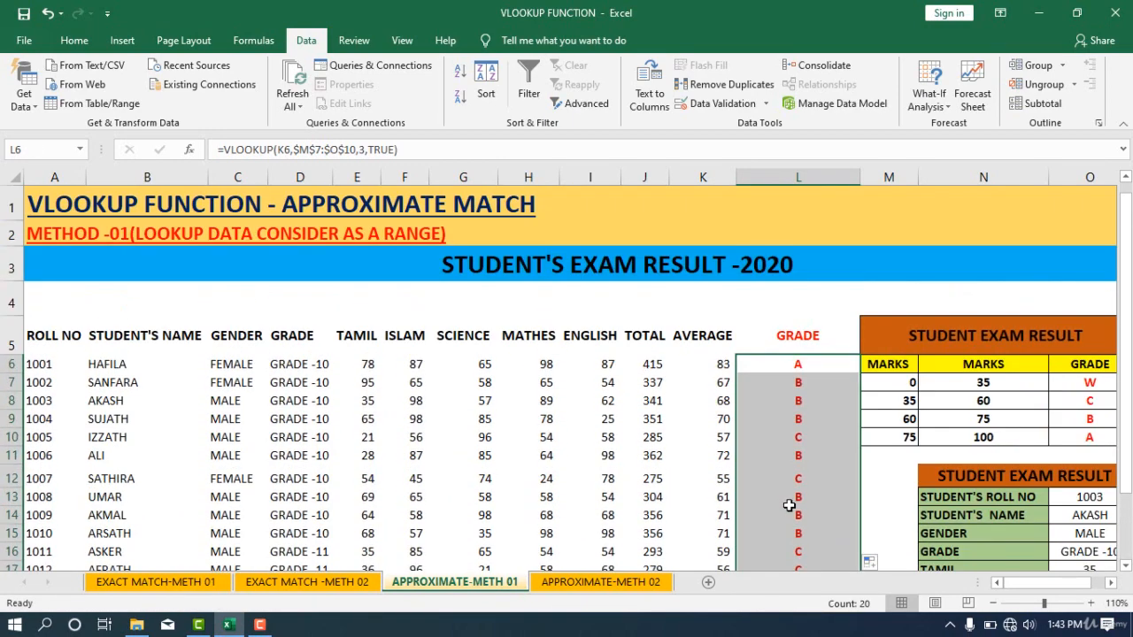
Compare several students' averages and filled-in grades with the mark ranges in the grade table.
left_click(800, 416)
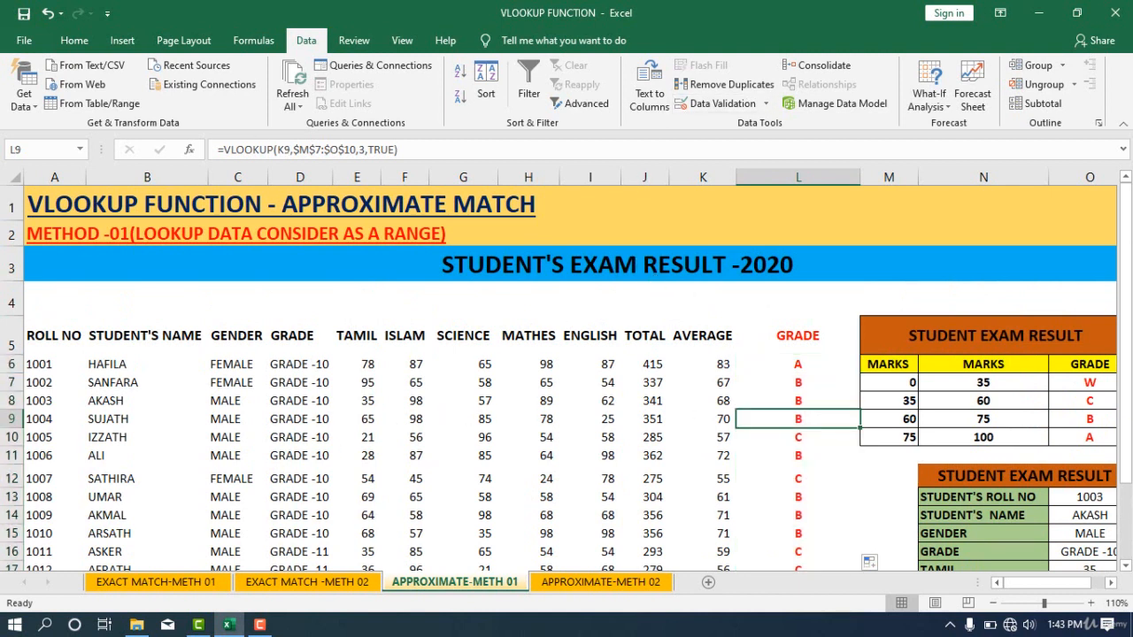
left_click(742, 482)
left_click(708, 482)
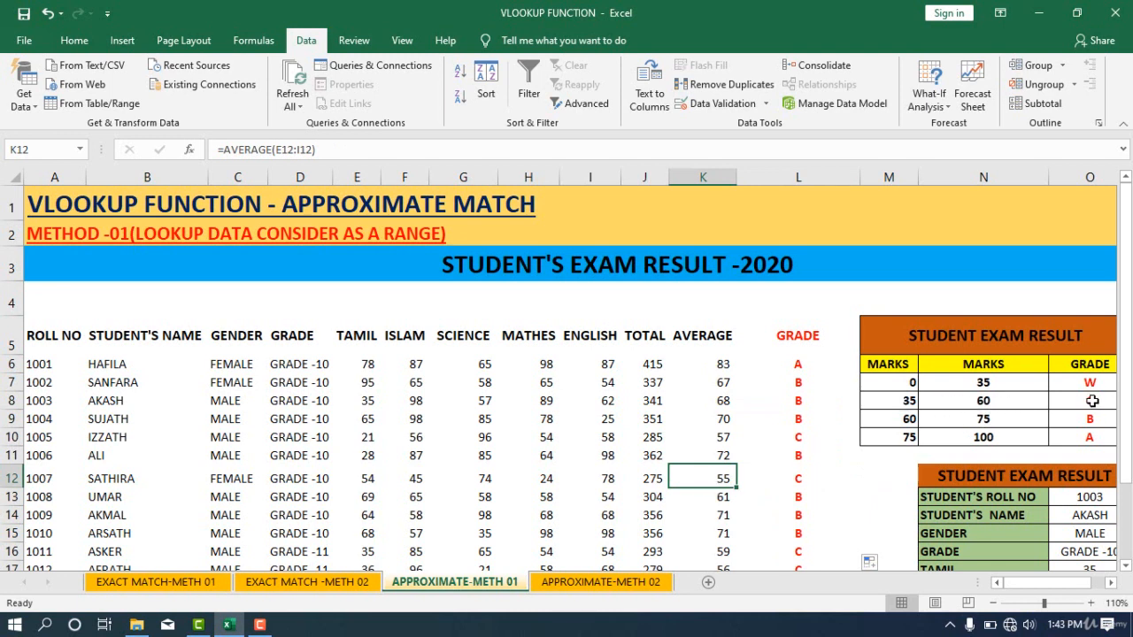
left_click(808, 476)
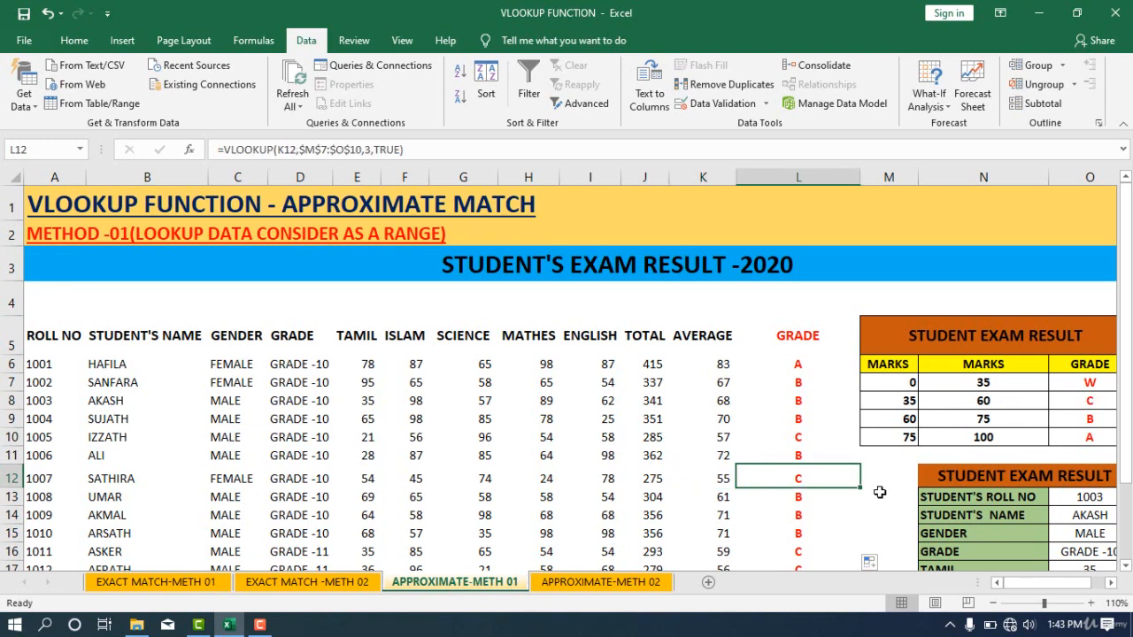
scroll(817, 447, "down", 2)
scroll(817, 447, "up", 2)
scroll(817, 447, "down", 2)
scroll(817, 447, "up", 2)
Set the mark range for grade W in the grade table to 0 to 20.
left_click(908, 386)
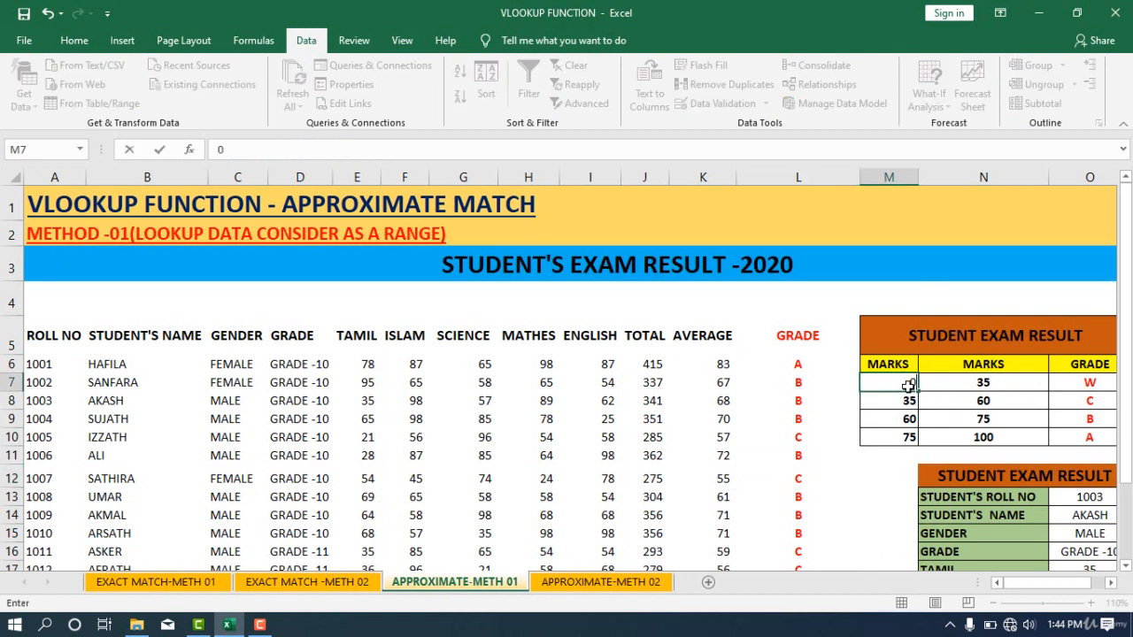
key("Right")
type("2")
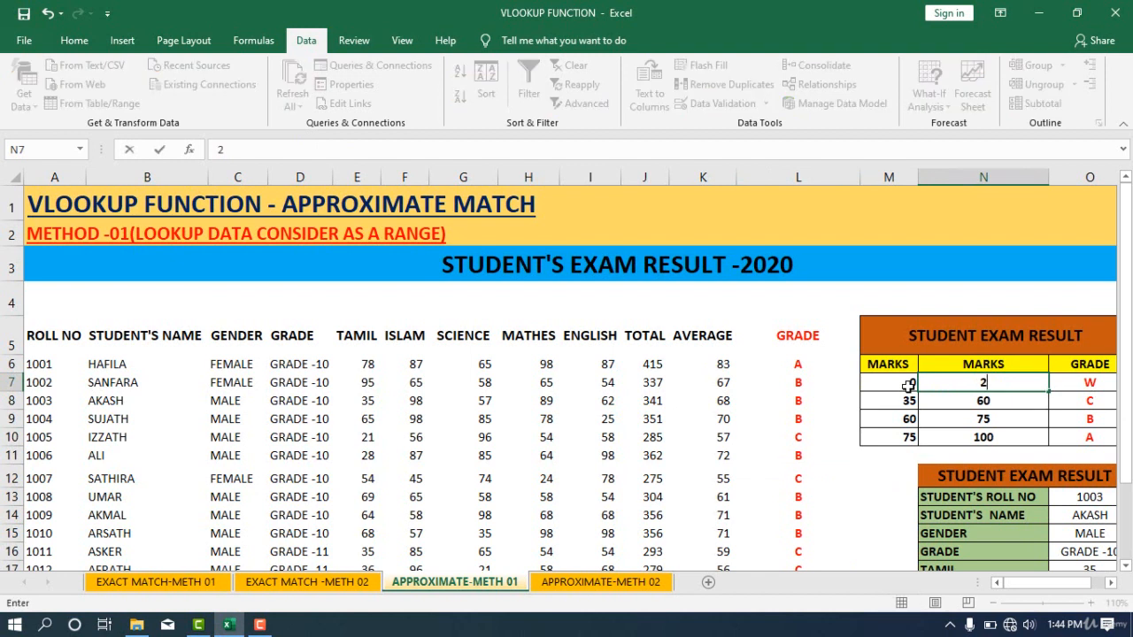
type("0")
key("Return")
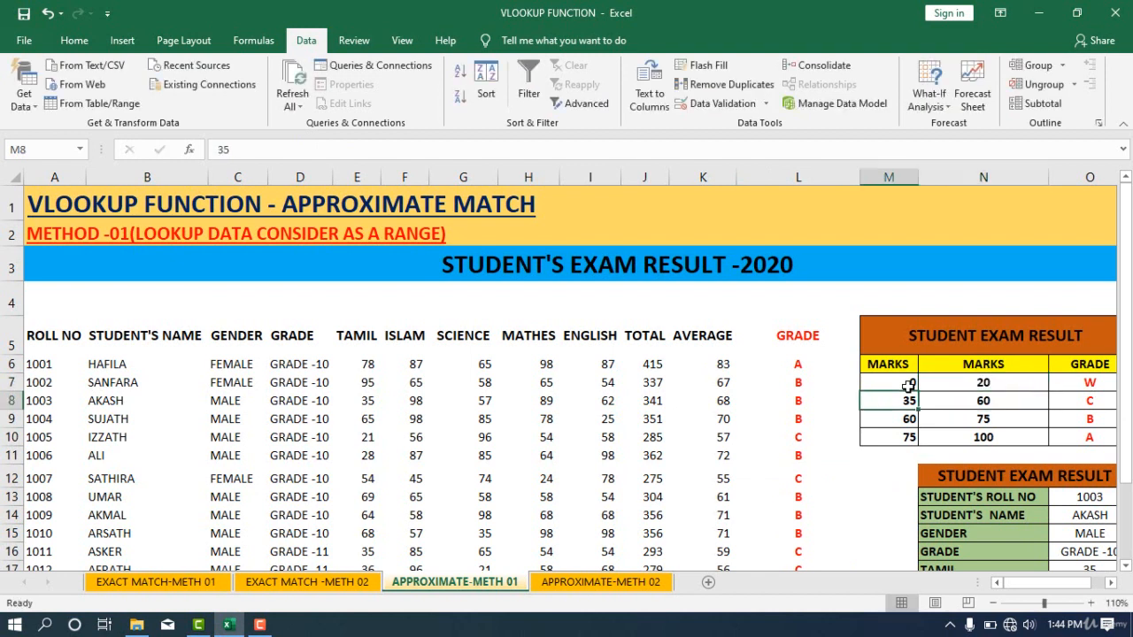
Set the mark range for grade C in the grade table to 20 to 35.
type("20")
key("Tab")
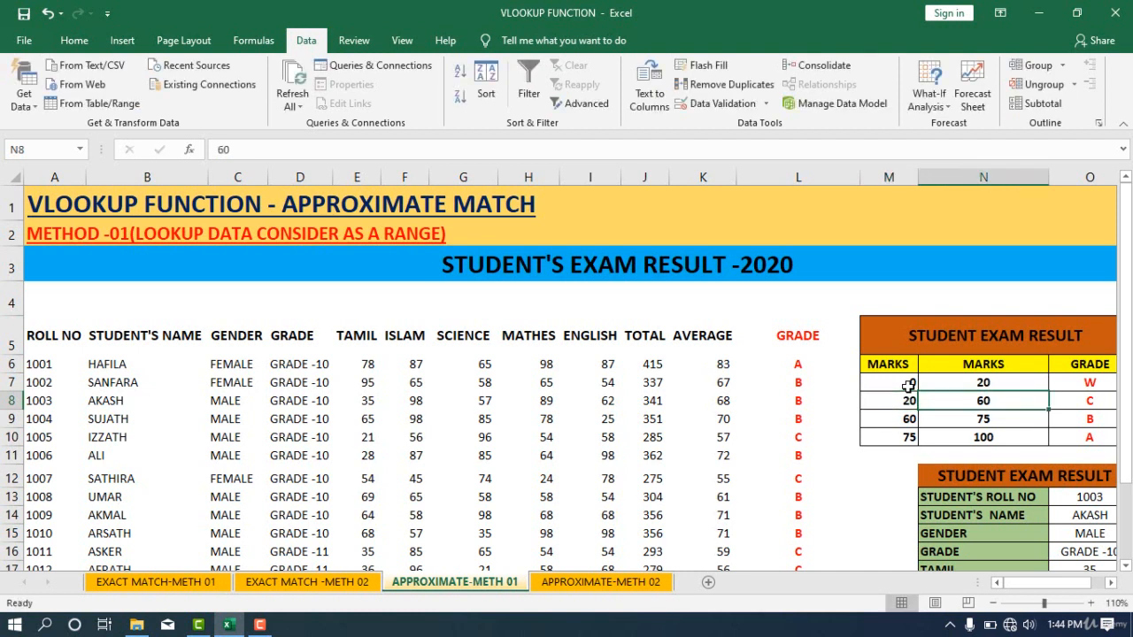
type("352")
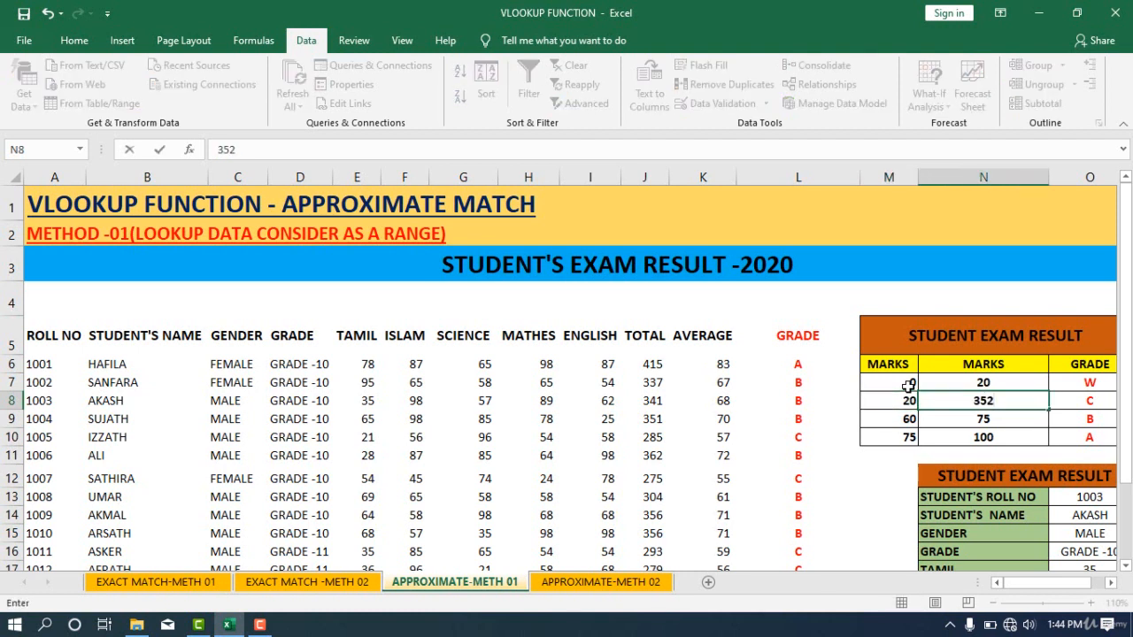
key("BackSpace")
key("Return")
Set the mark range for grade B in the grade table to 35 to 65.
key("Left")
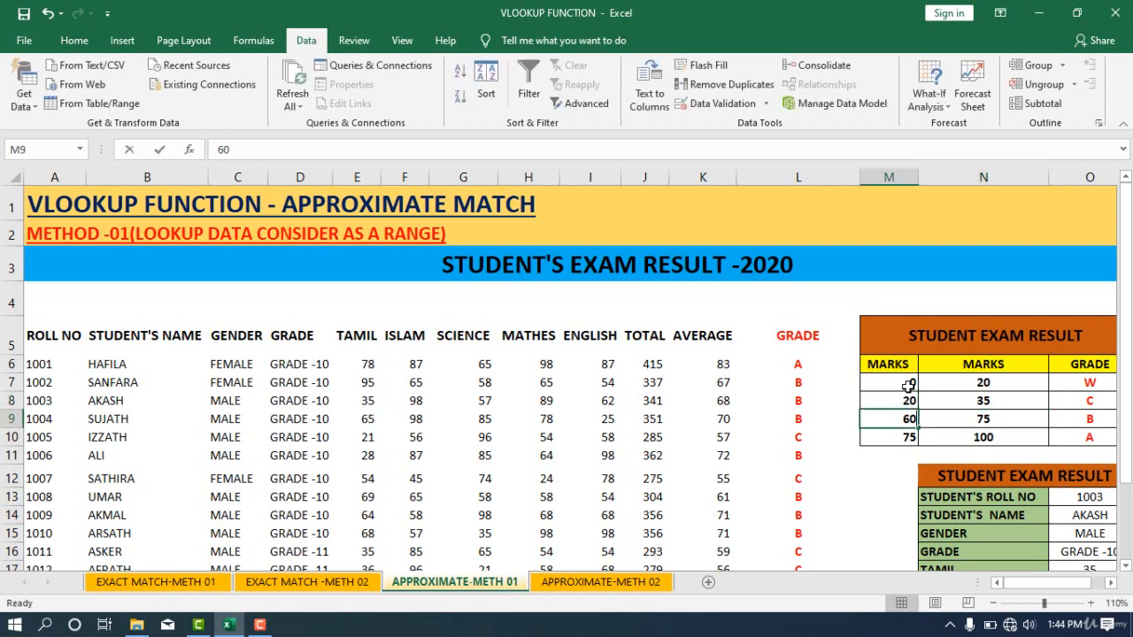
type("35")
key("Right")
key("Right")
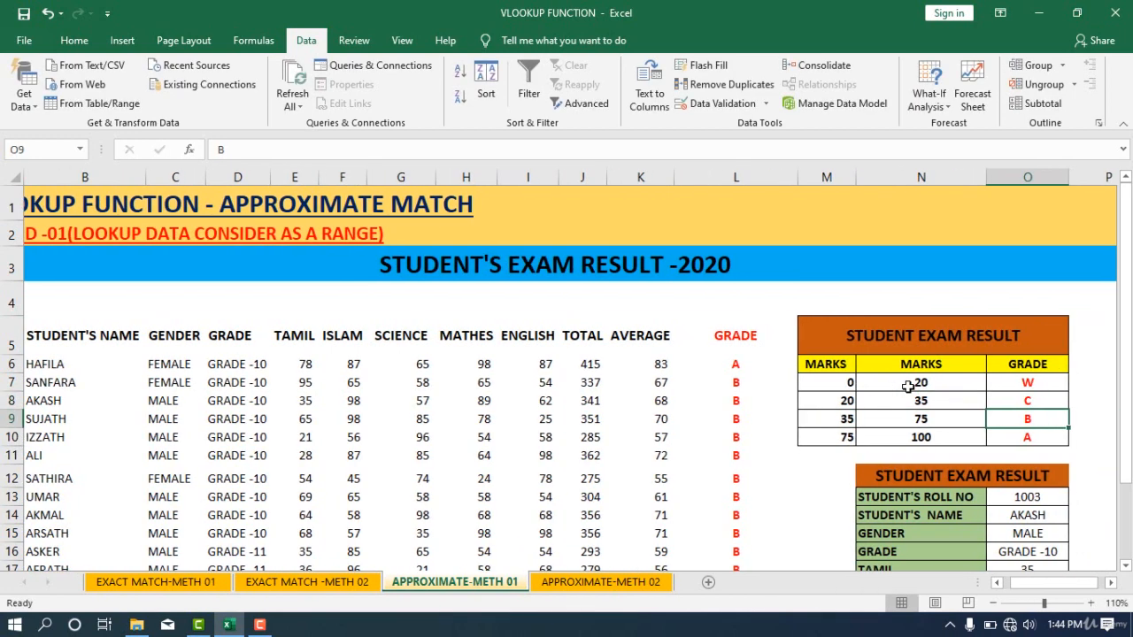
key("Left")
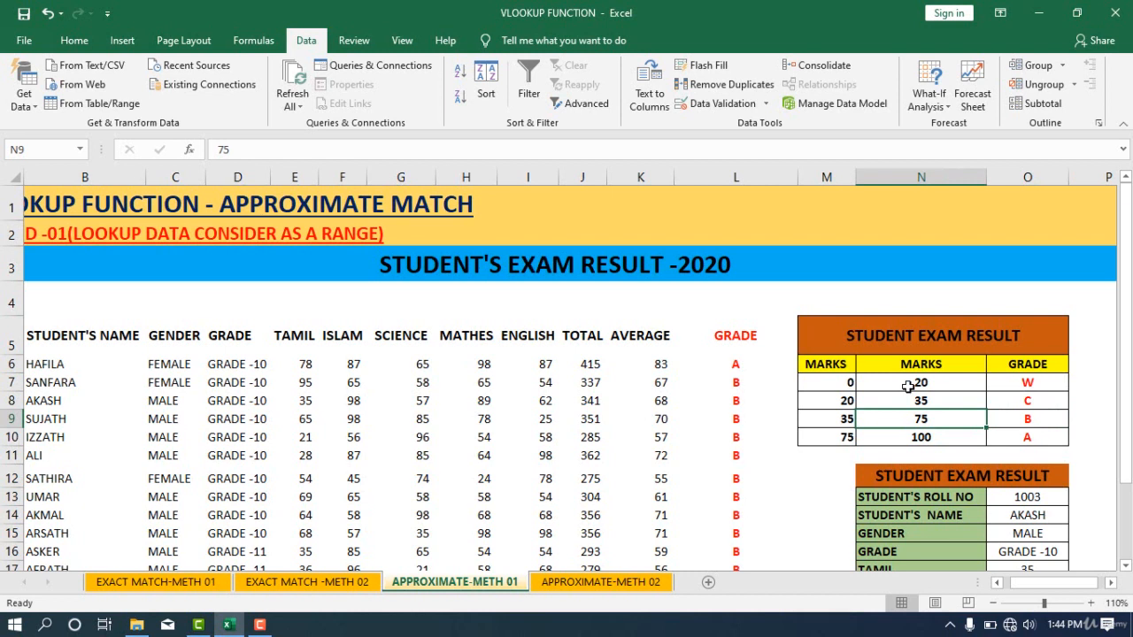
type("65")
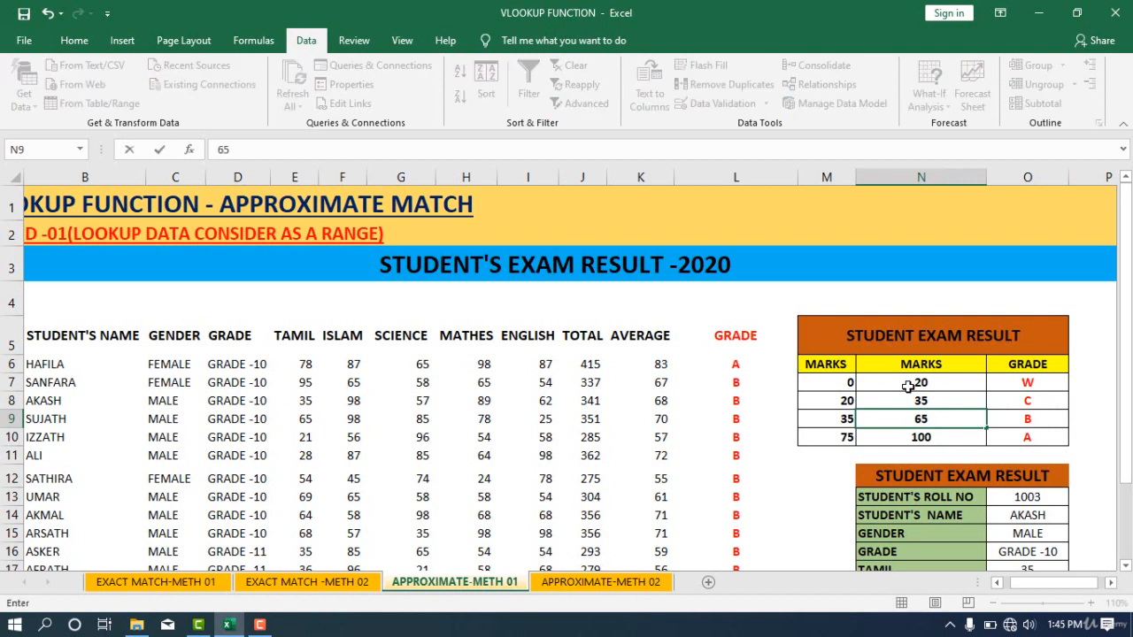
key("Return")
Set the lower mark limit for grade A in M10 to 65.
key("Left")
key("Left")
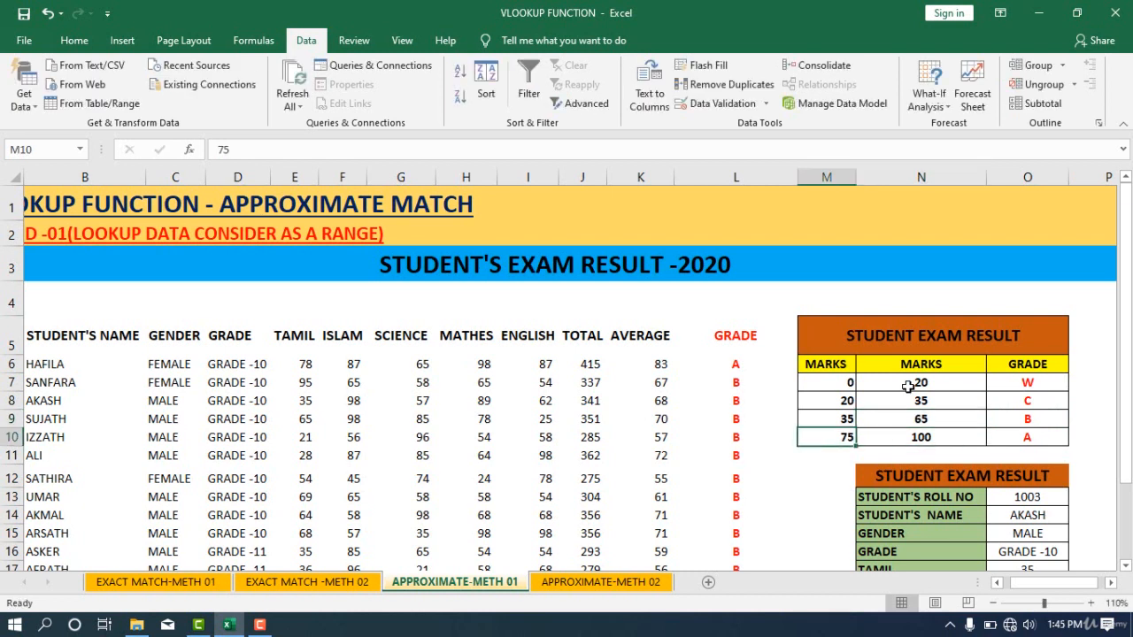
key("Right")
type("65")
key("Right")
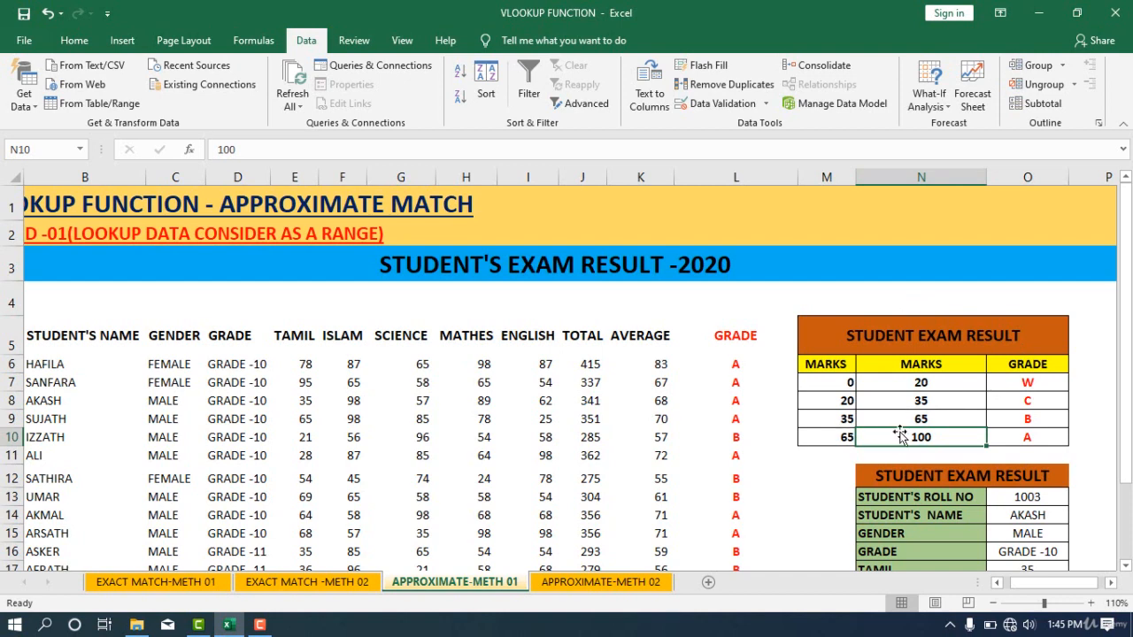
Check the students' grades, the form's final result and the average behind the row 12 grade against the grade table.
scroll(848, 400, "down", 1)
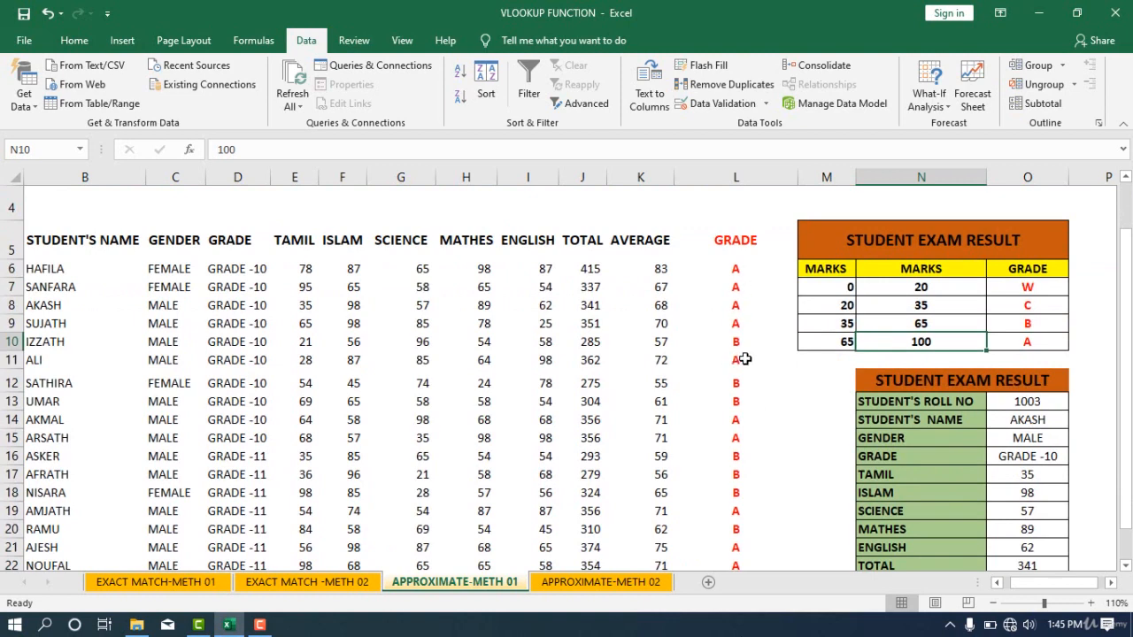
scroll(741, 288, "down", 7)
scroll(1011, 288, "up", 2)
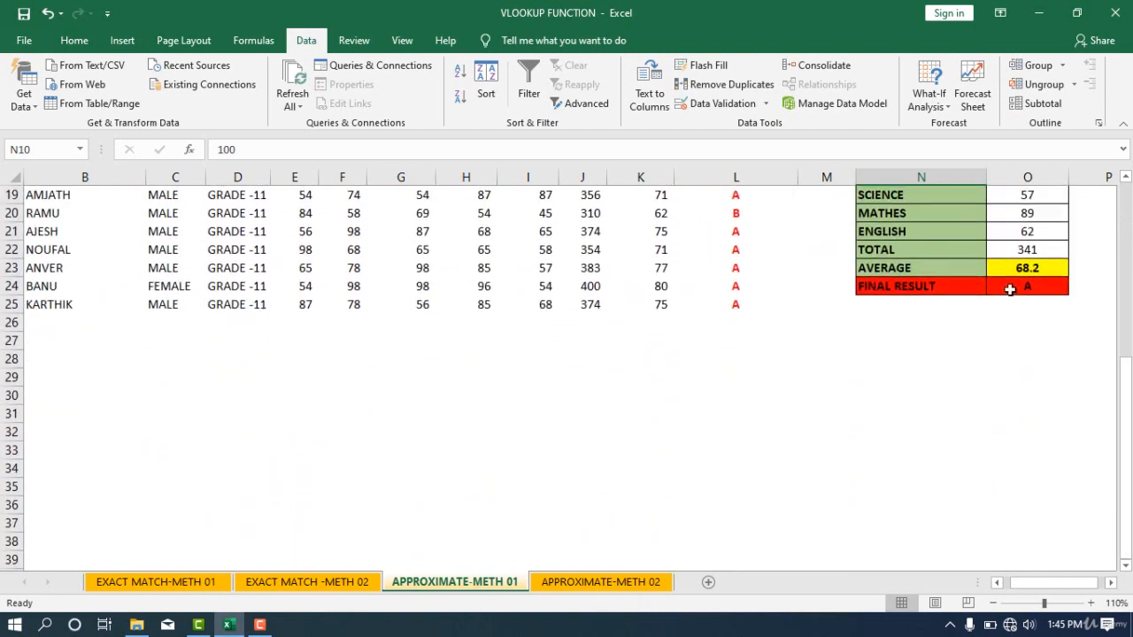
scroll(833, 293, "up", 5)
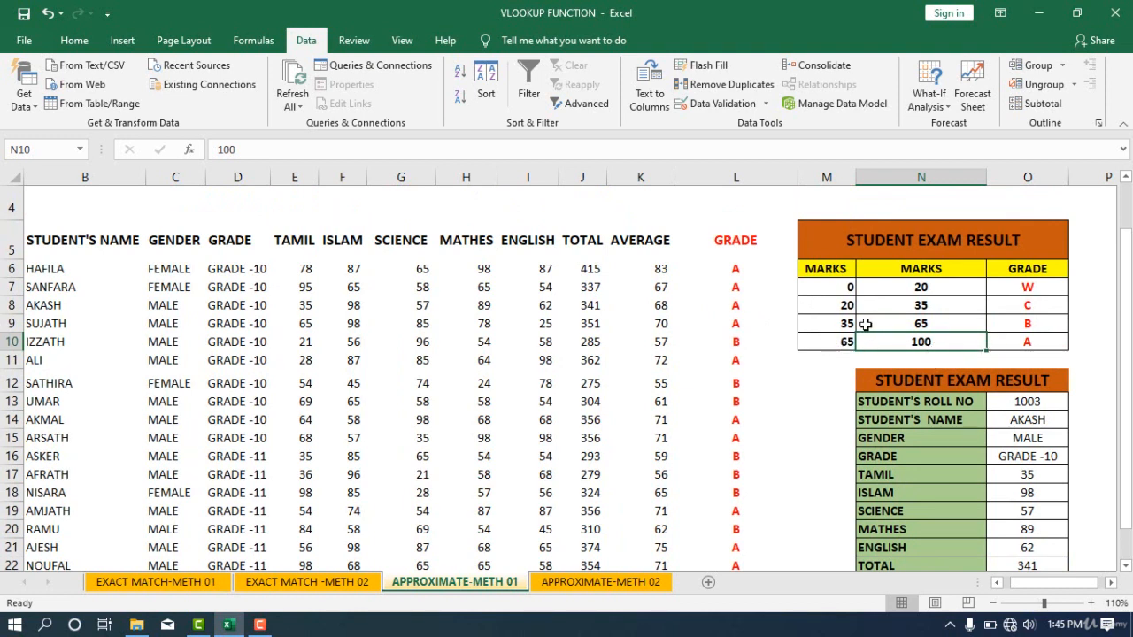
left_click(735, 384)
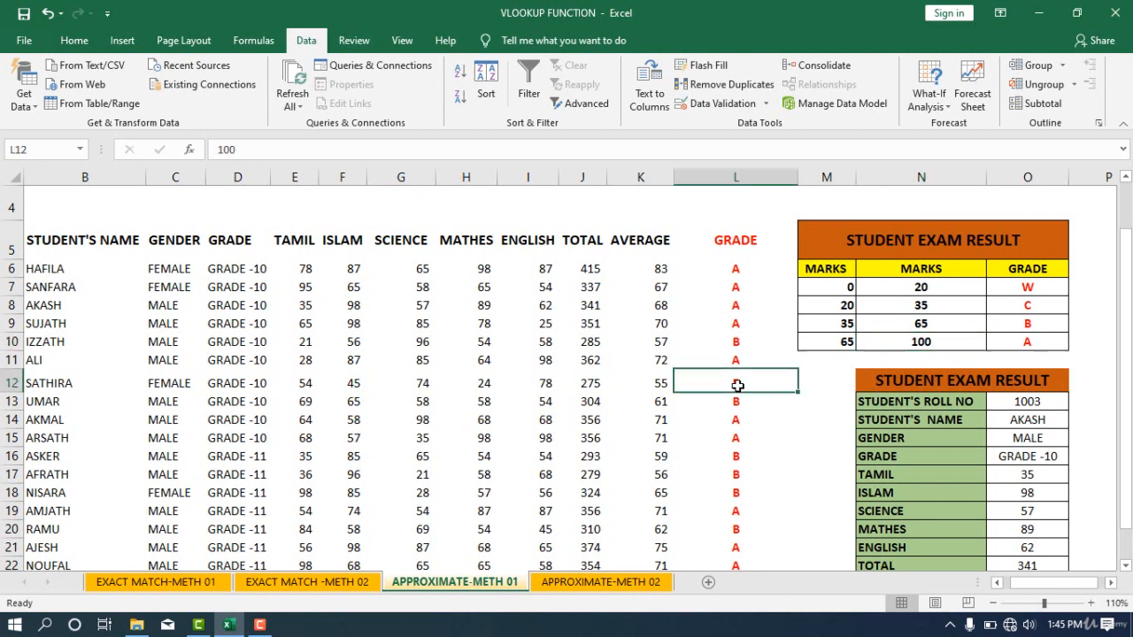
left_click(659, 386)
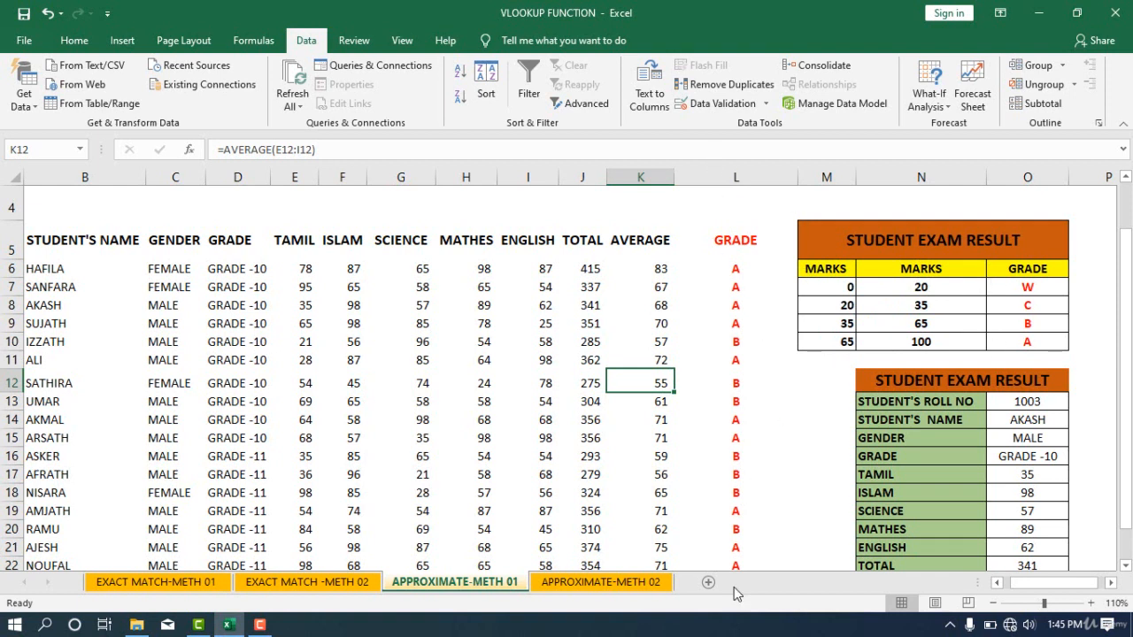
Set the upper mark limit for grade W to 35 and the mark range for grade C to 35 to 60.
left_click(837, 292)
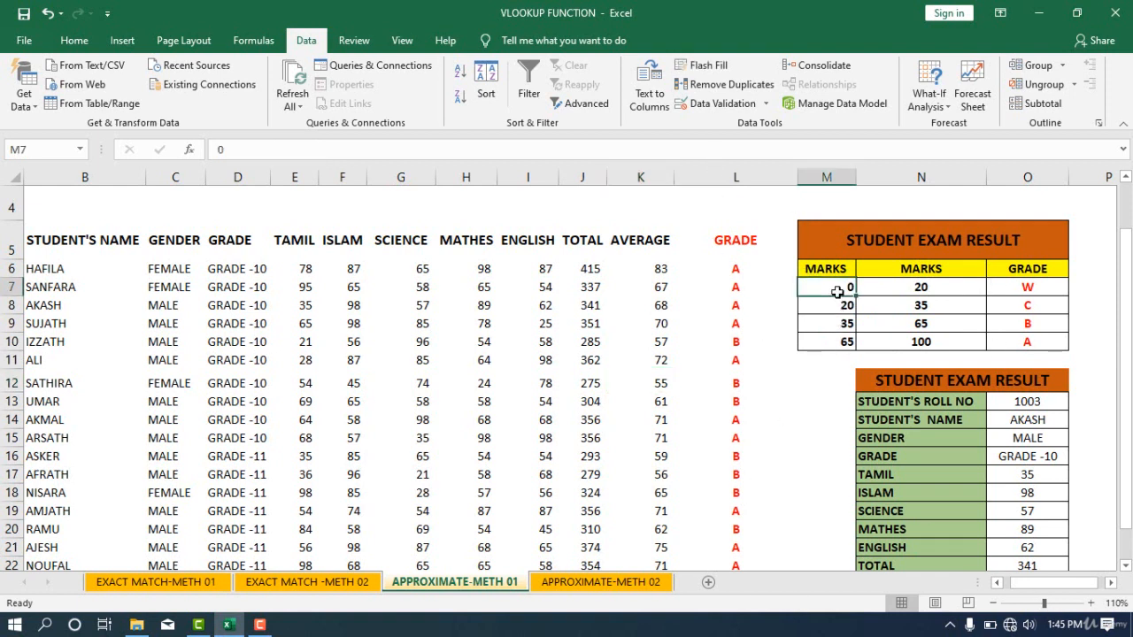
key("Tab")
type("35")
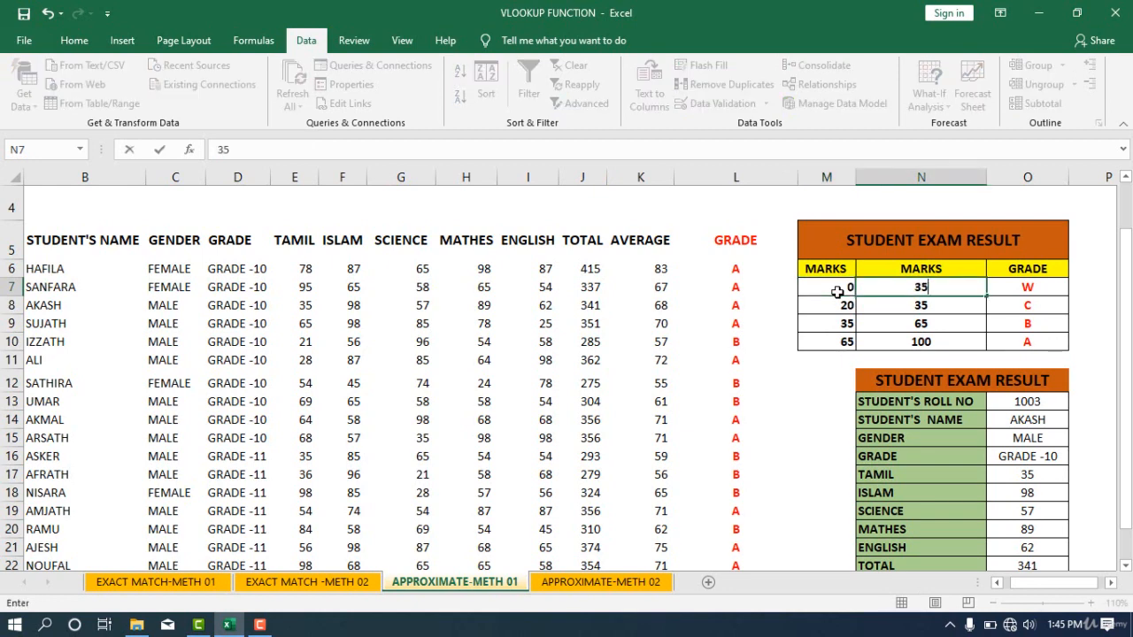
key("Return")
type("35")
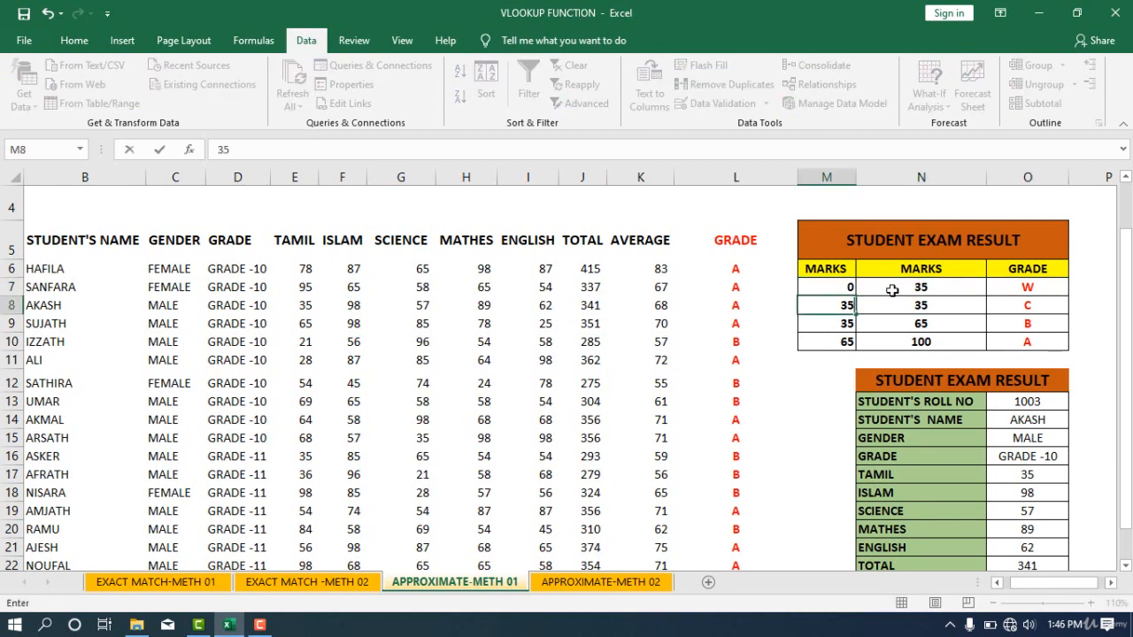
key("Tab")
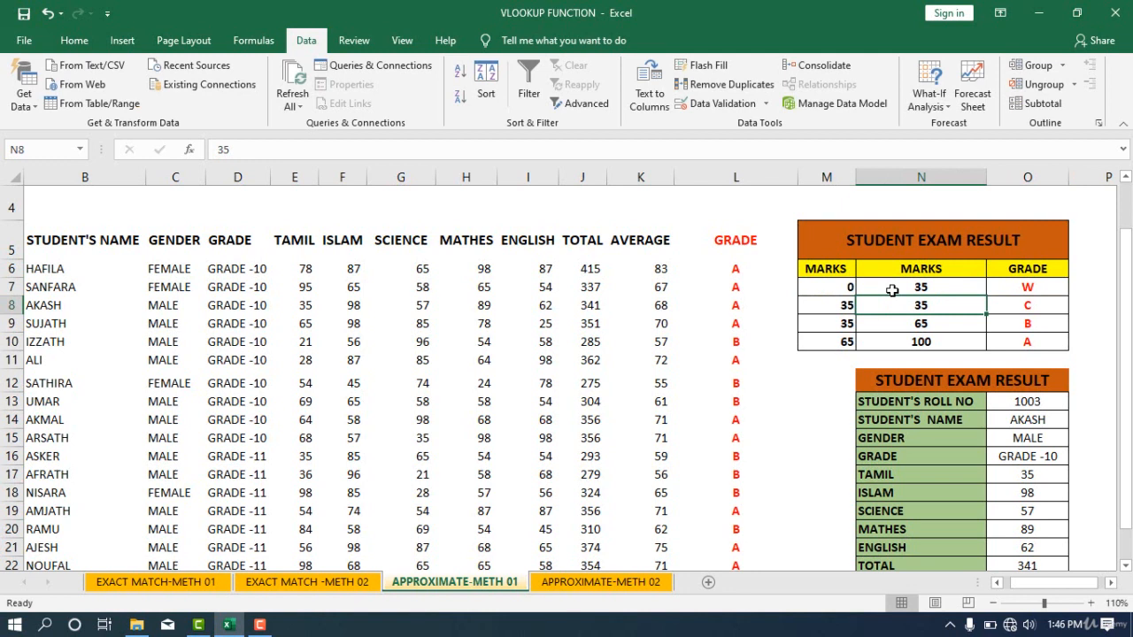
type("60")
key("Return")
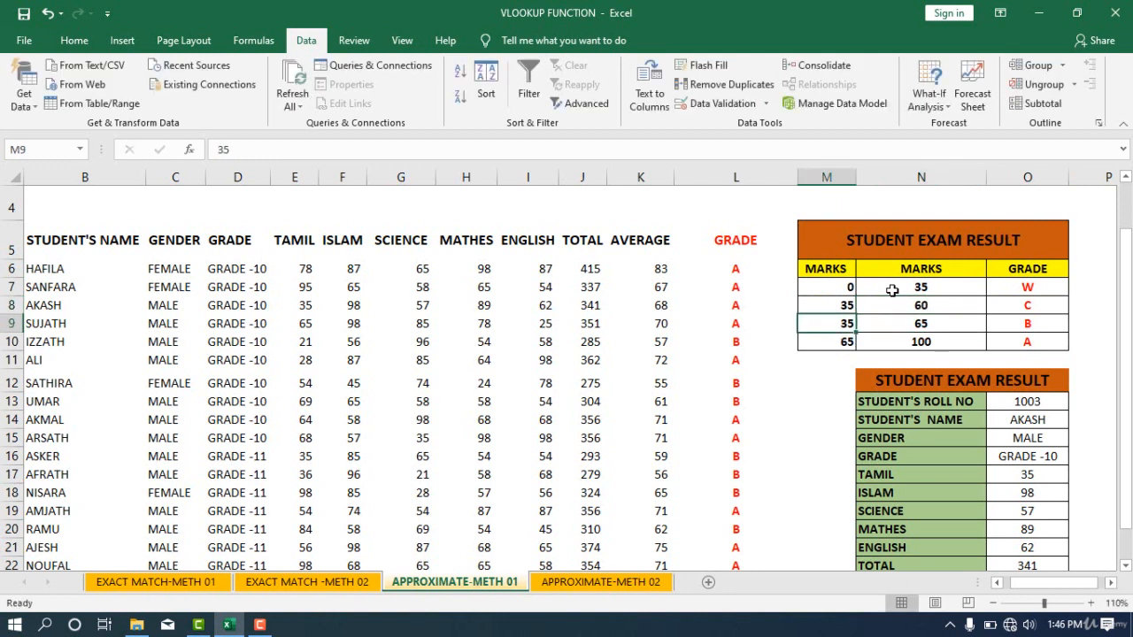
Set the mark range for grade B to 60 to 75 and the lower mark limit for grade A to 75.
type("60")
key("Tab")
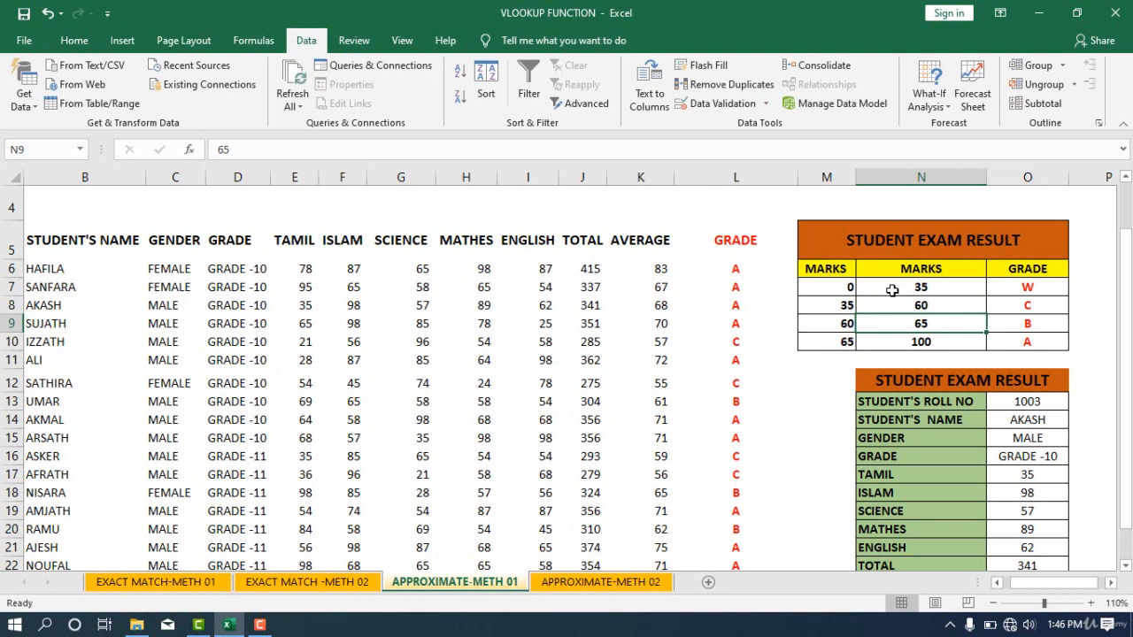
type("75")
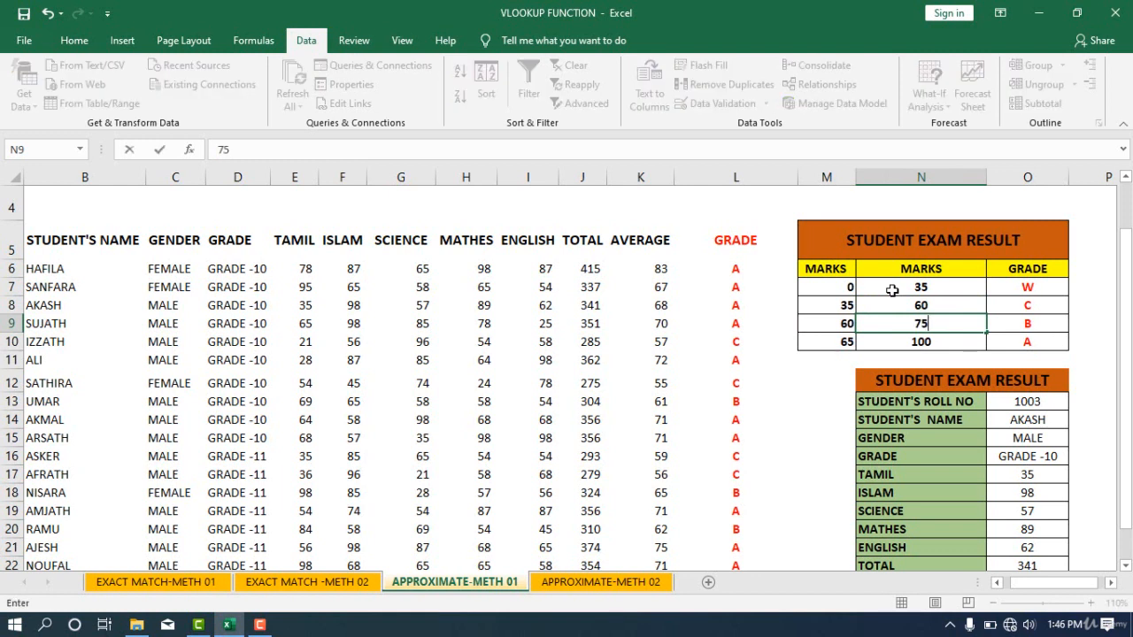
key("Return")
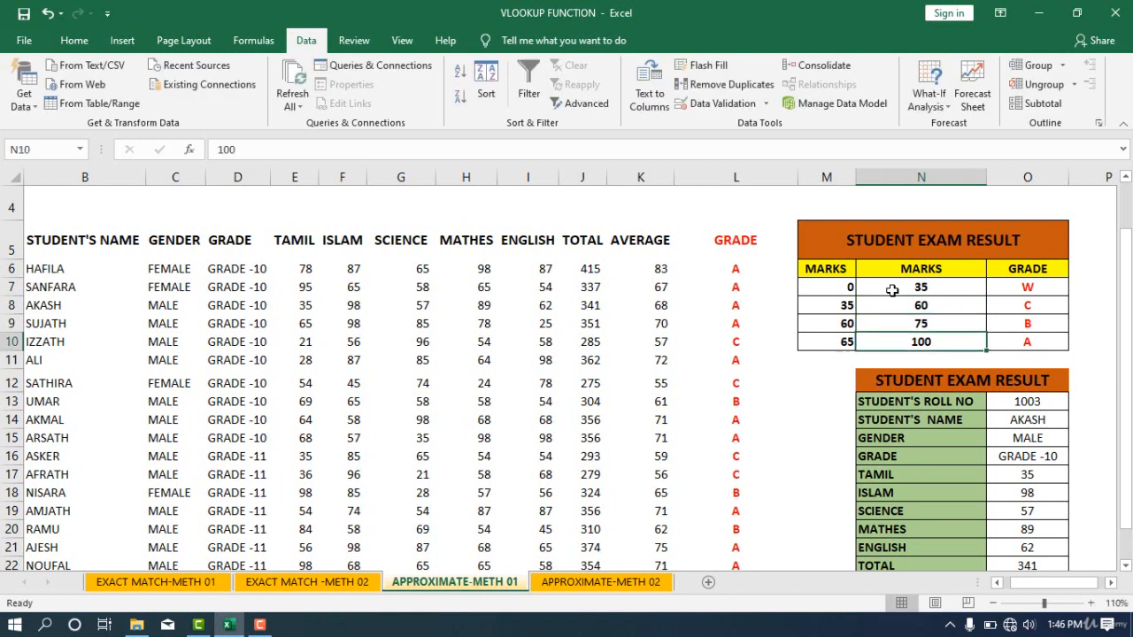
type("75")
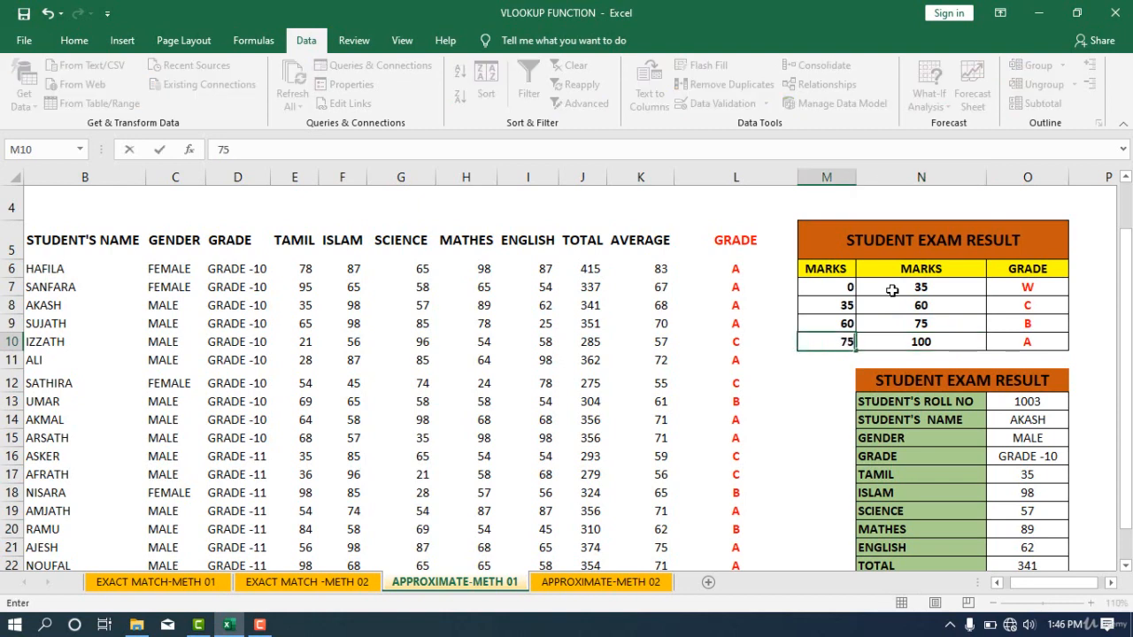
key("Tab")
key("Tab")
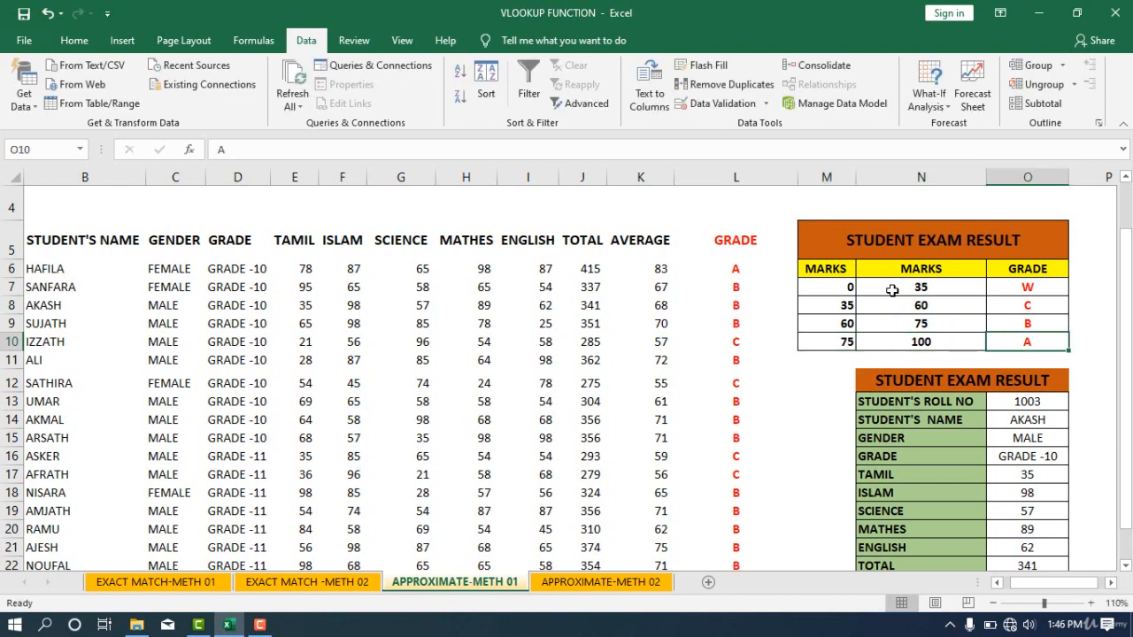
key("Tab")
key("Left")
key("Left")
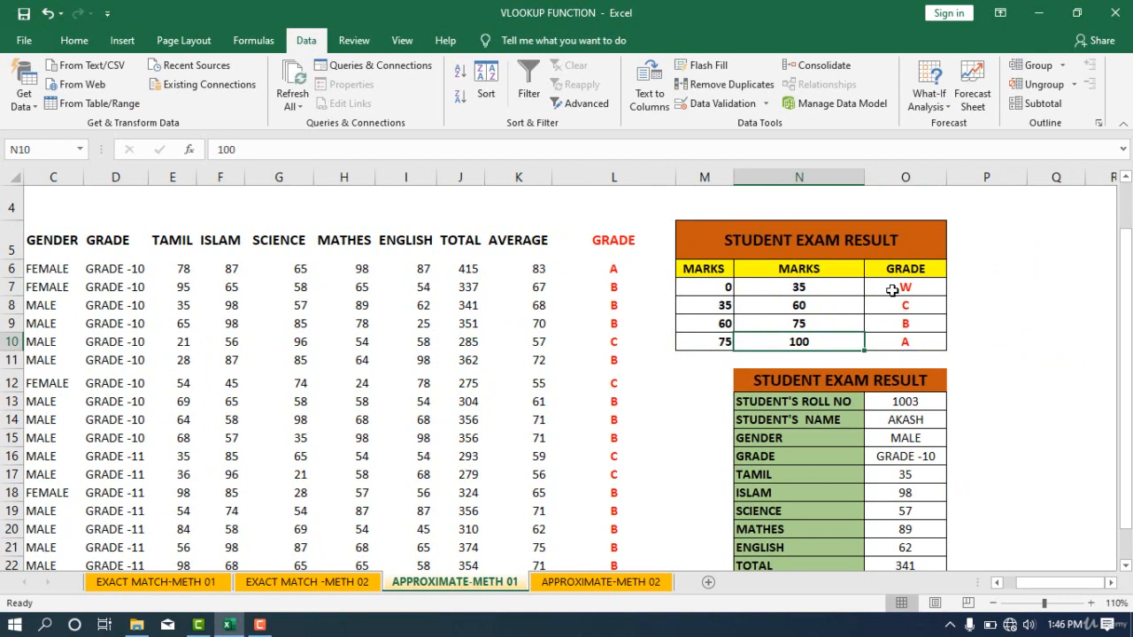
key("Left")
Replace the grade labels W and C in the grade table with POOR and AVERAGE.
left_click(911, 293)
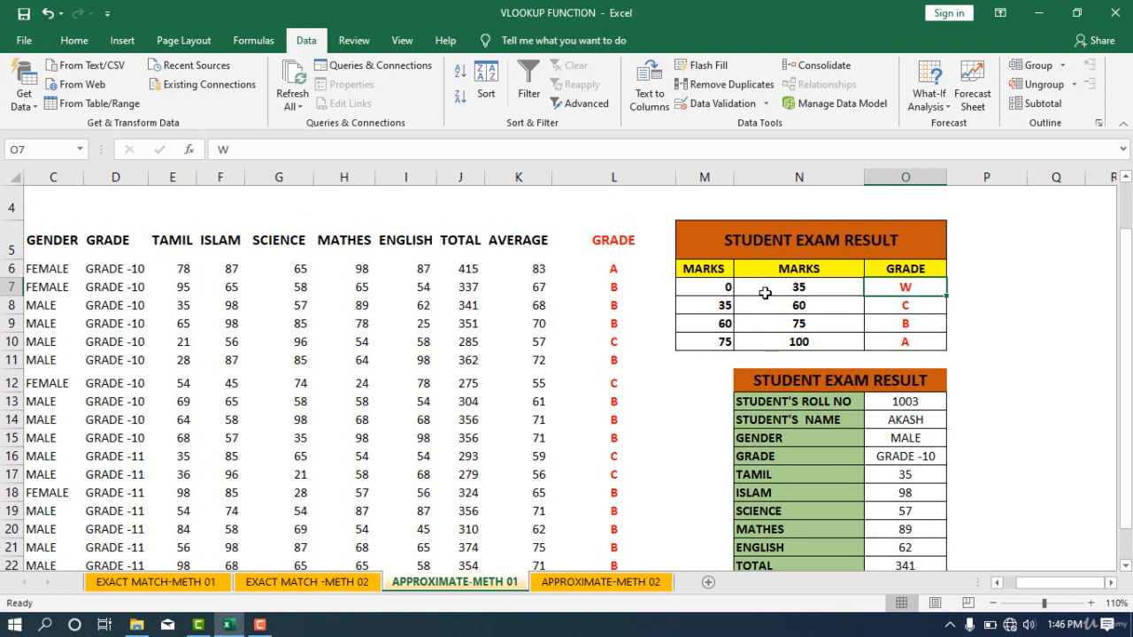
double_click(917, 287)
left_click_drag(915, 288, 857, 293)
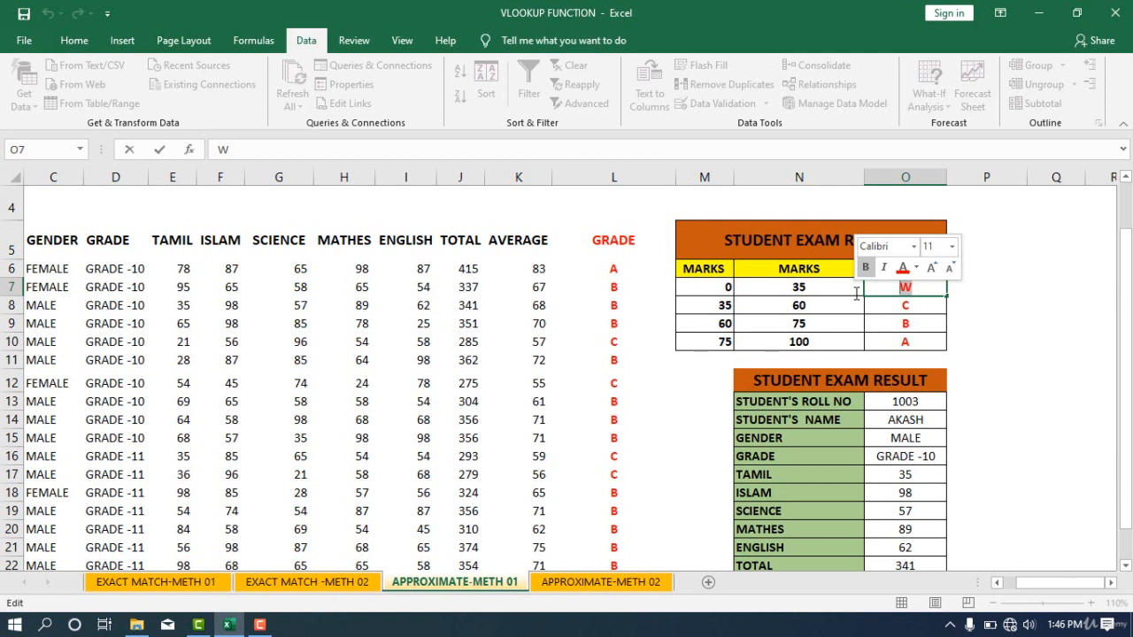
key("BackSpace")
type("OOR")
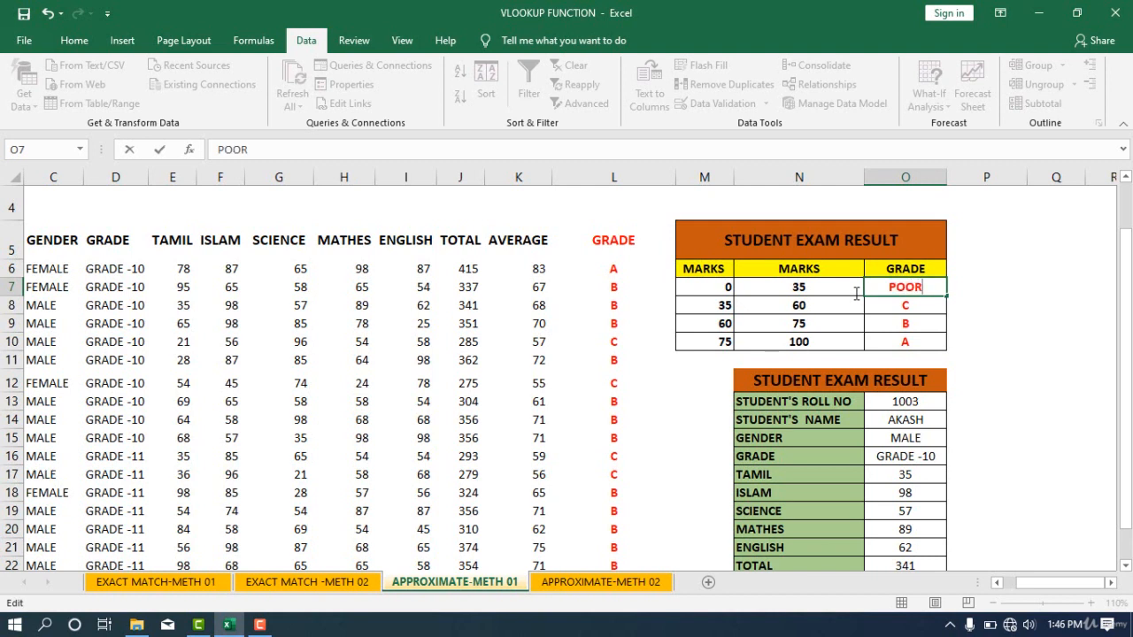
key("Return")
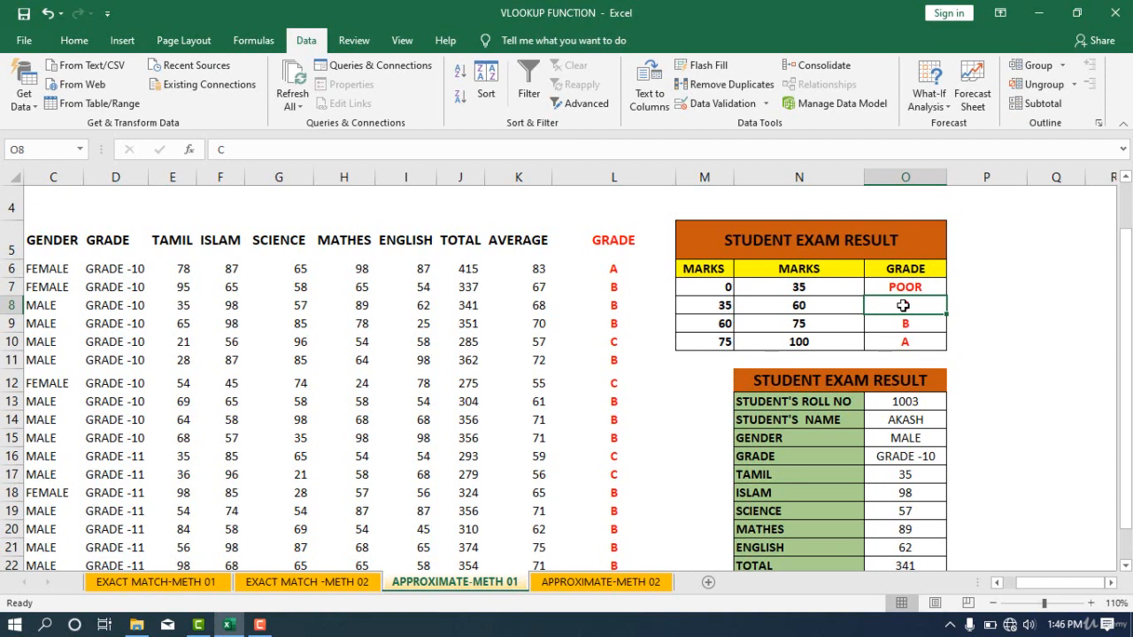
type("AVERA")
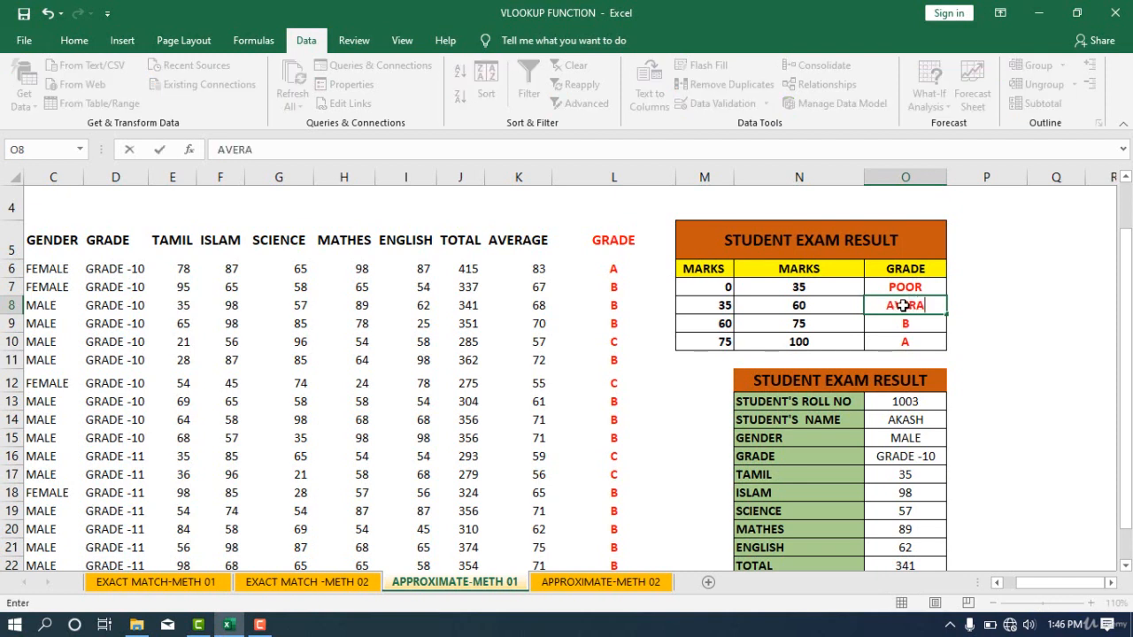
type("GE")
key("Return")
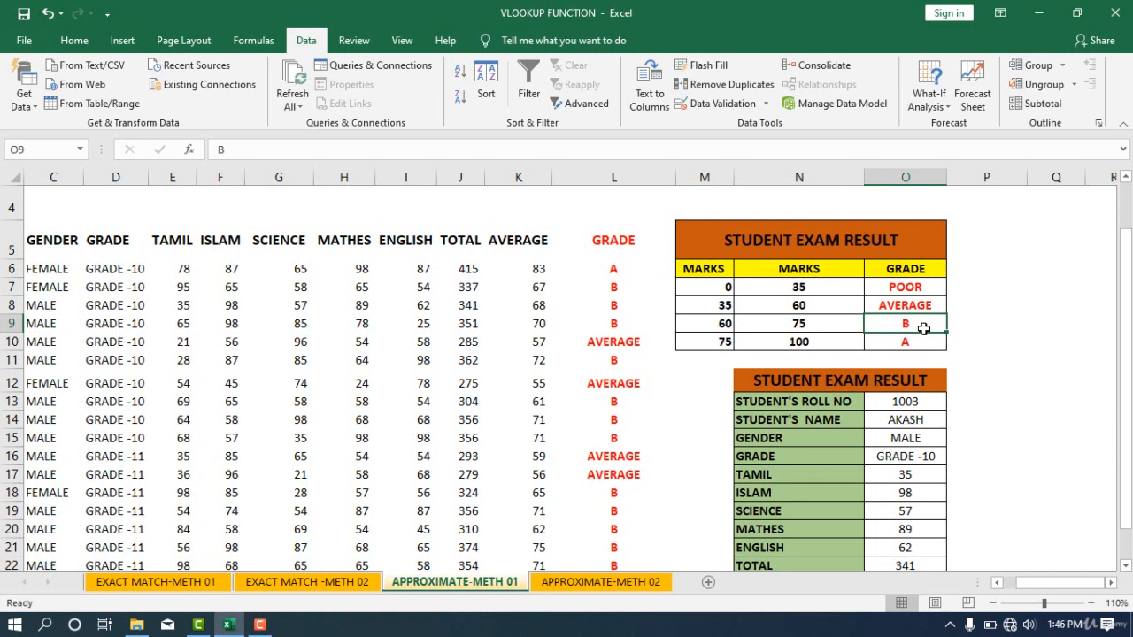
Replace the grade labels B and A in the grade table with GOOD and VERY GOOD.
type("GOOD")
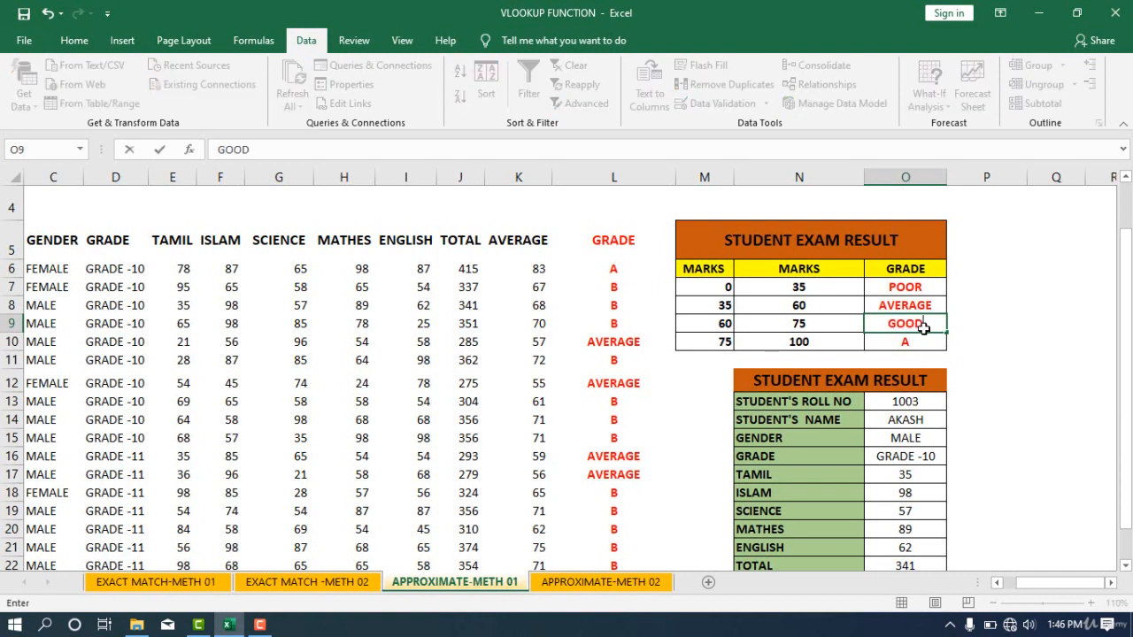
key("Return")
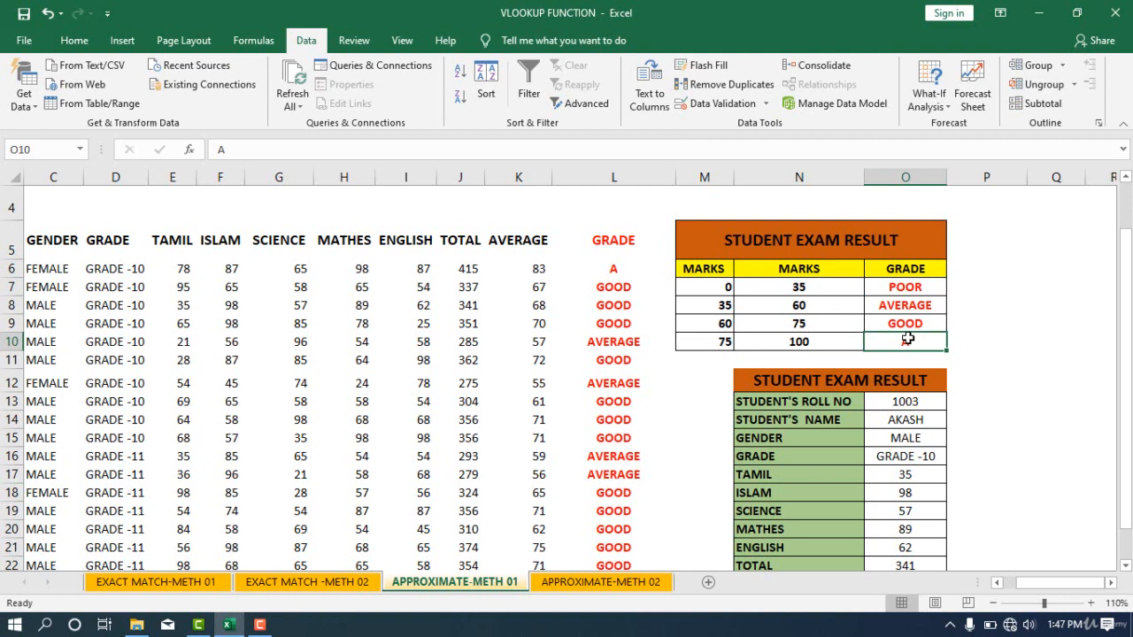
type("VERY")
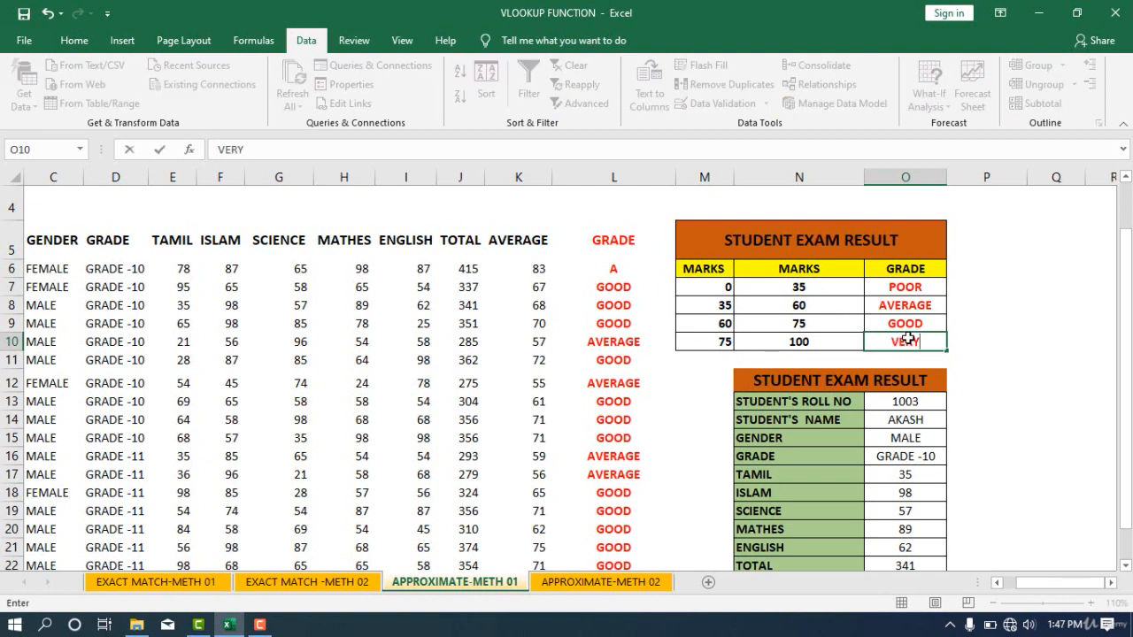
type(" GOOD")
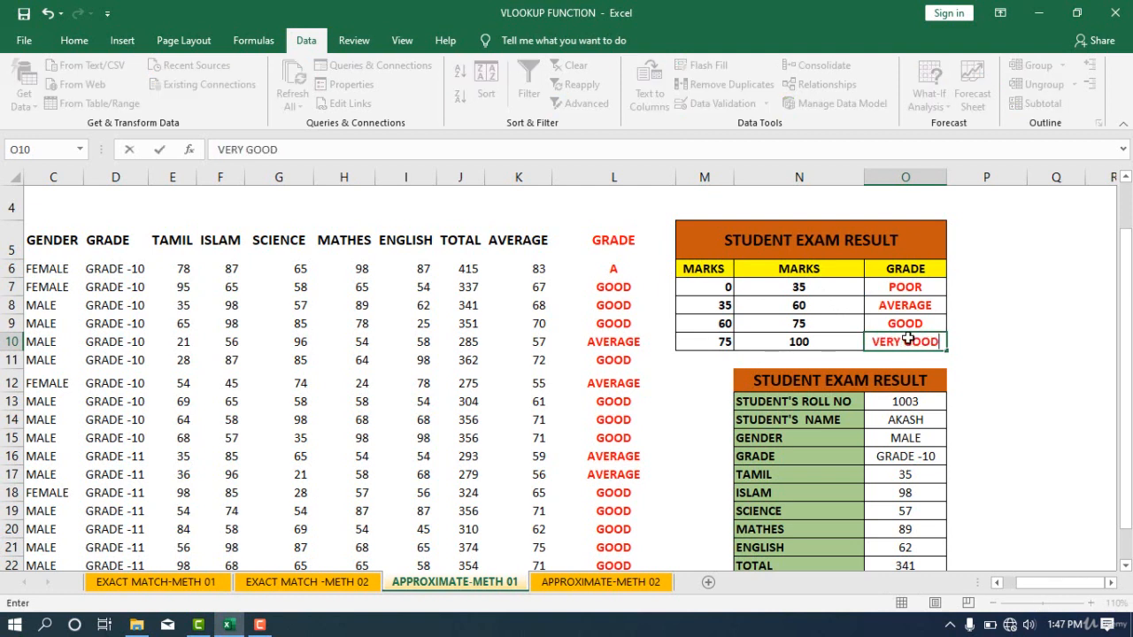
key("Return")
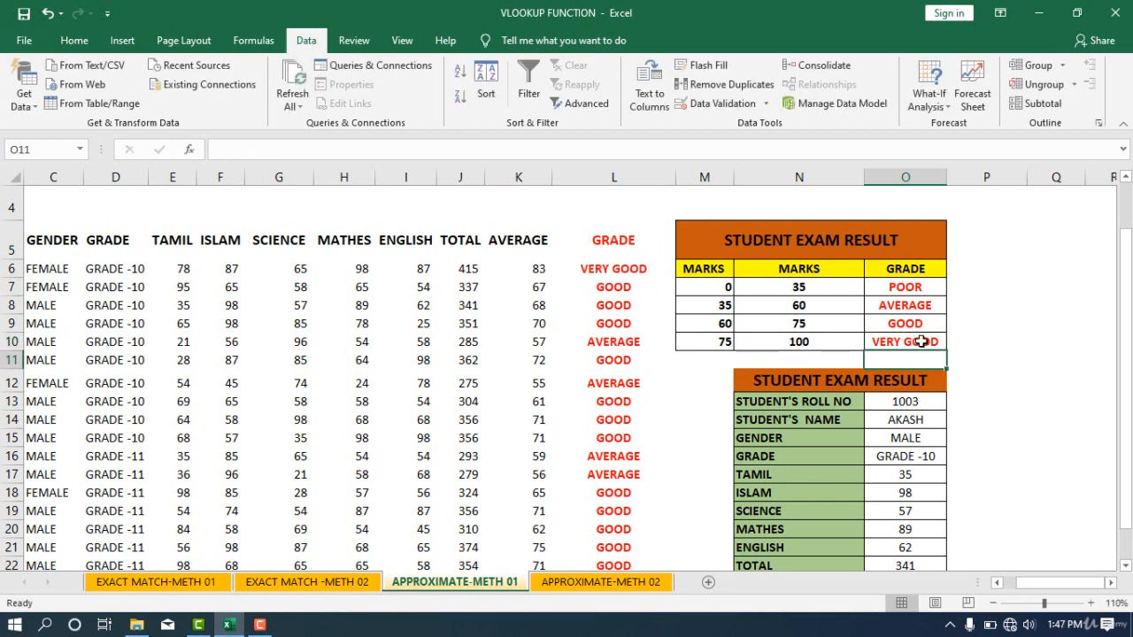
Review the GRADE column and the form's FINAL RESULT using the worded grade labels.
scroll(936, 319, "down", 1)
scroll(678, 324, "down", 2)
scroll(627, 278, "up", 2)
scroll(992, 435, "down", 3)
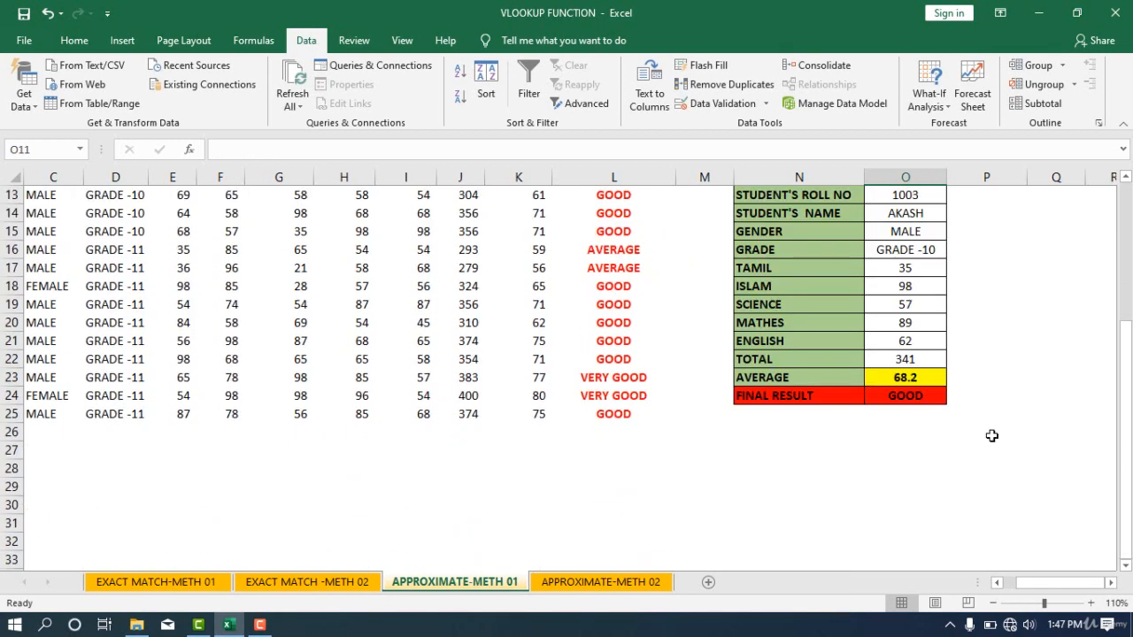
scroll(917, 406, "up", 4)
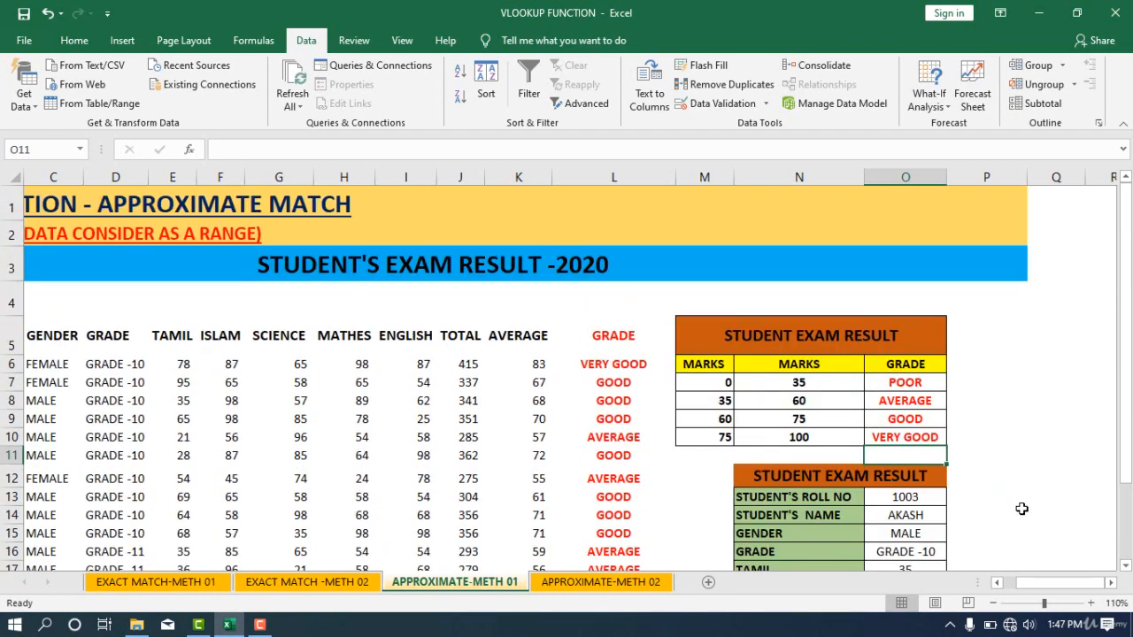
left_click_drag(1024, 583, 1066, 591)
Restore the grade labels in O7 to O10 to W, C, B and A.
left_click(923, 386)
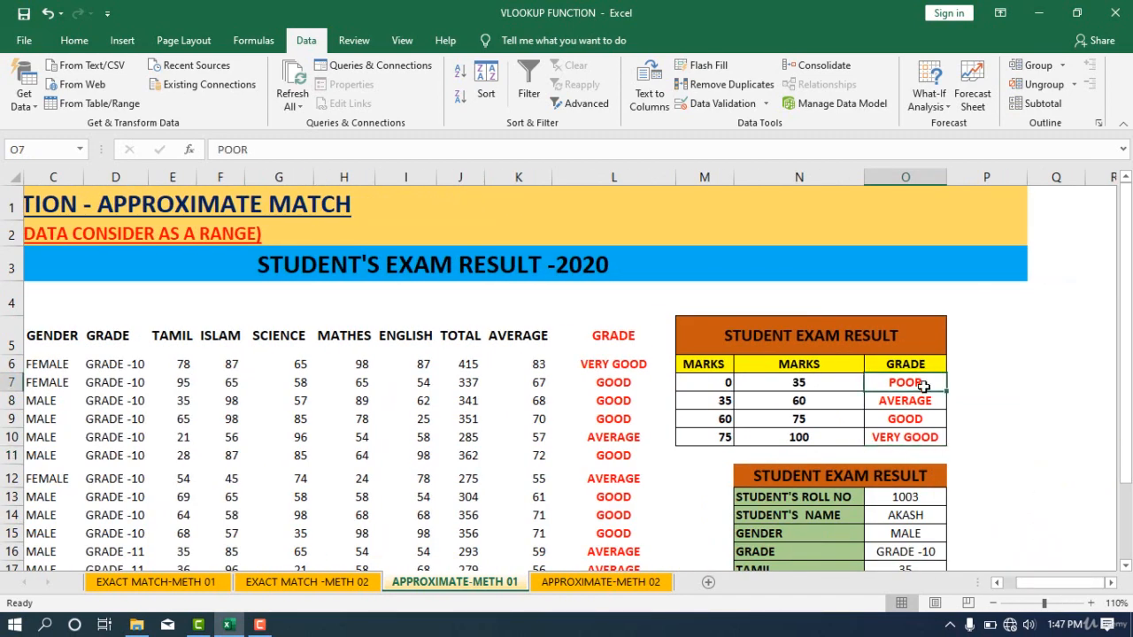
type("W")
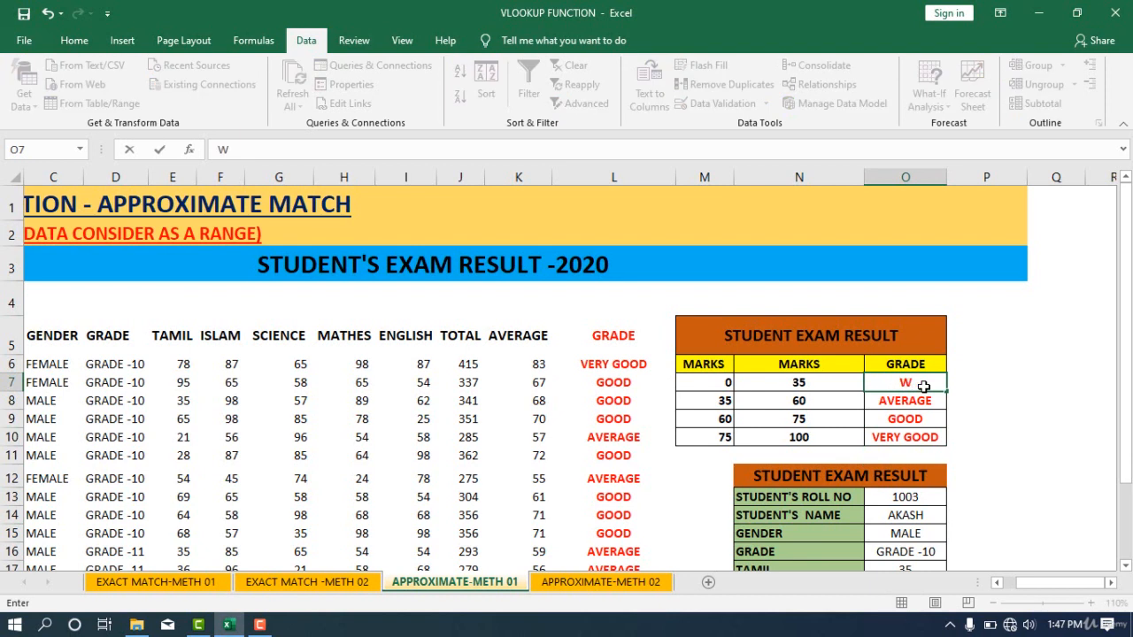
key("Return")
type("C")
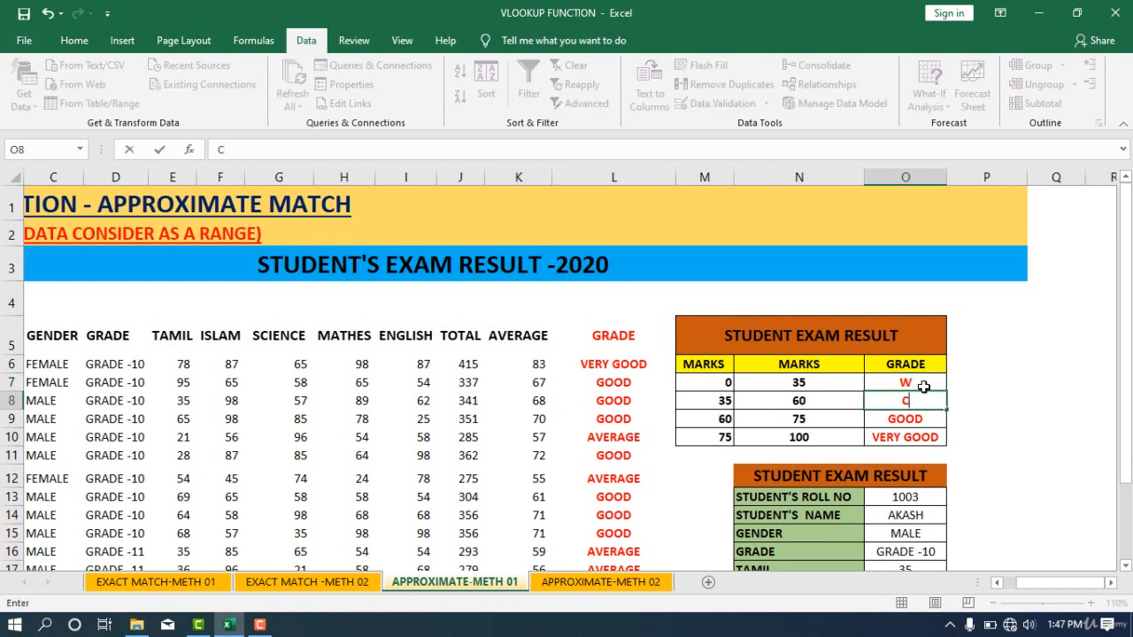
key("Return")
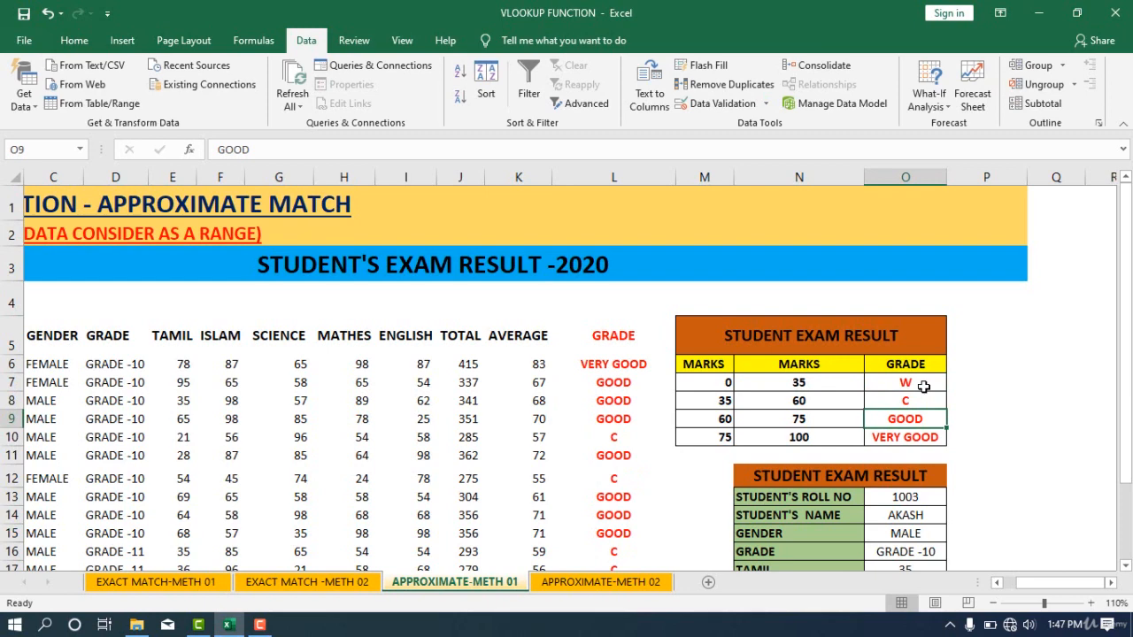
type("B")
key("Return")
type("A")
key("Return")
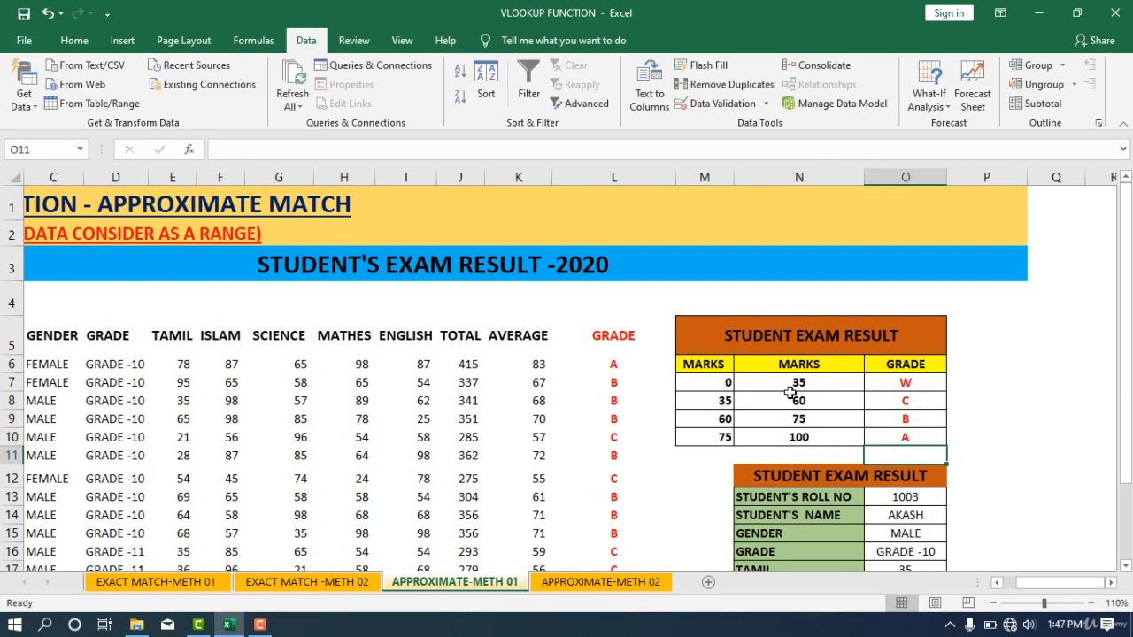
scroll(790, 392, "down", 2)
scroll(951, 282, "up", 2)
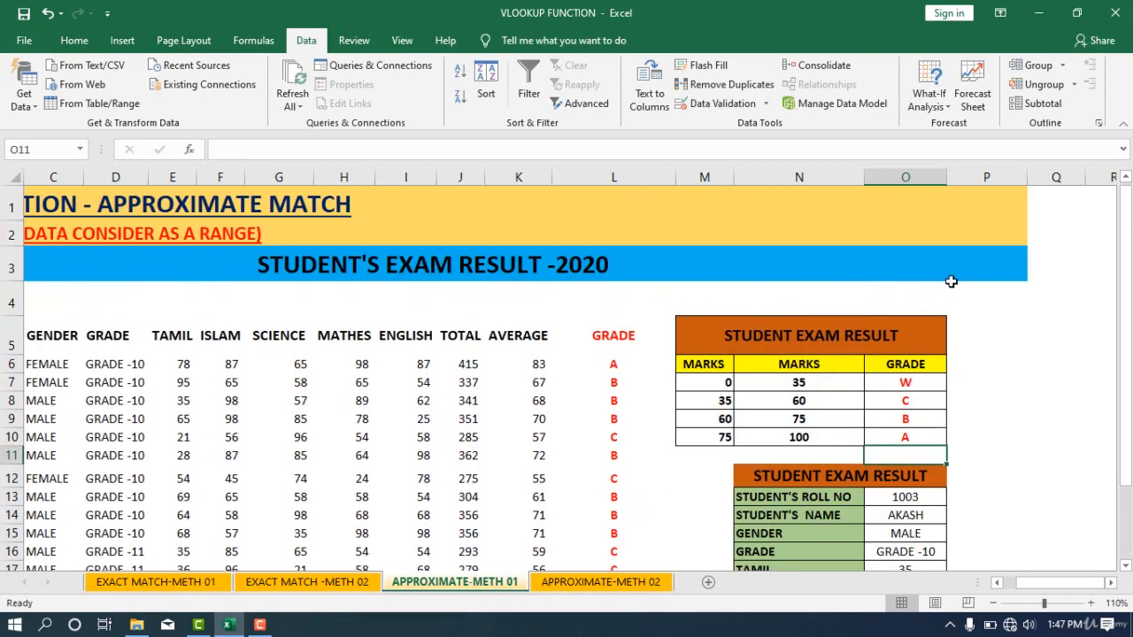